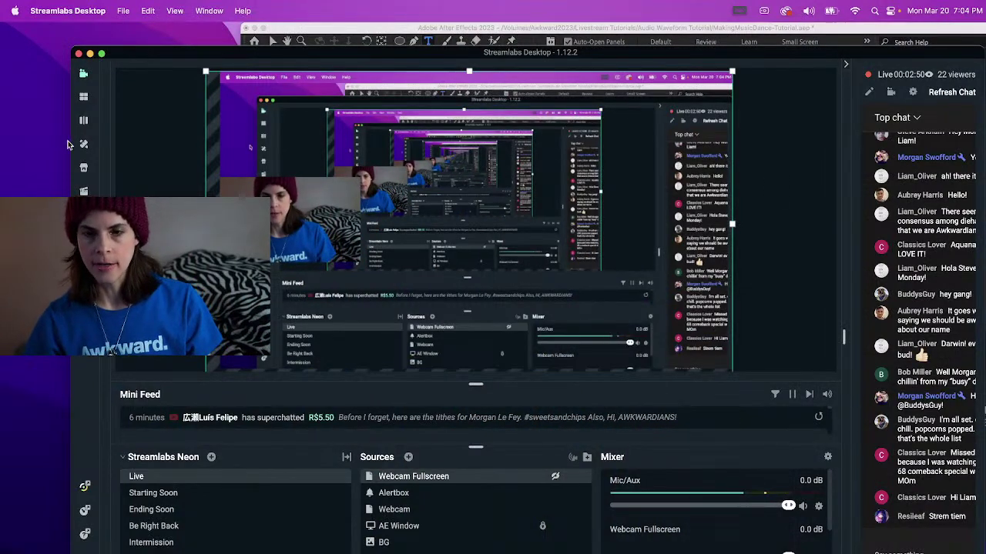
- Minimize Streamlabs Desktop to reveal the After Effects cheat sheet composition behind it
click(89, 53)
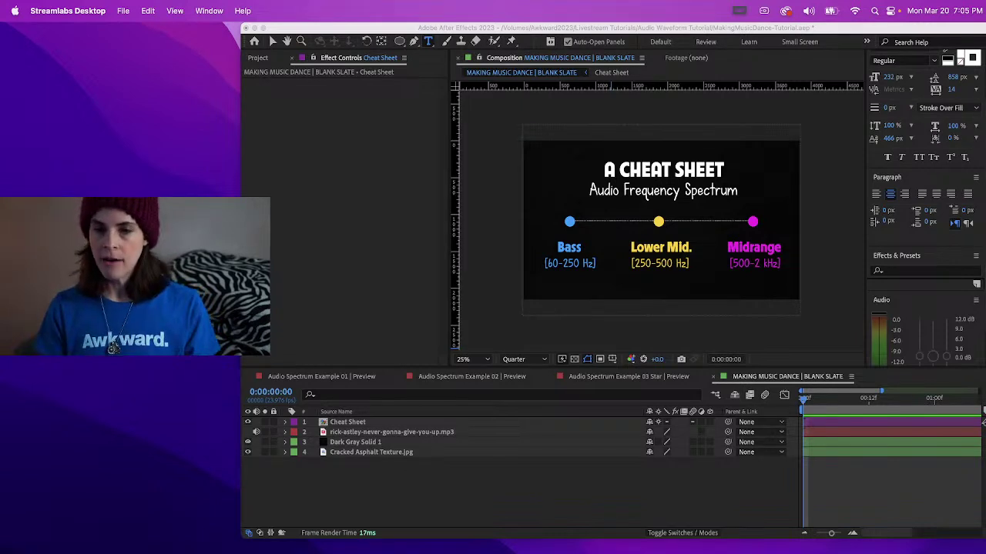
- Zoom the viewer to 50%, narrow the Effect Controls panel, then return the zoom to 25%
key(period)
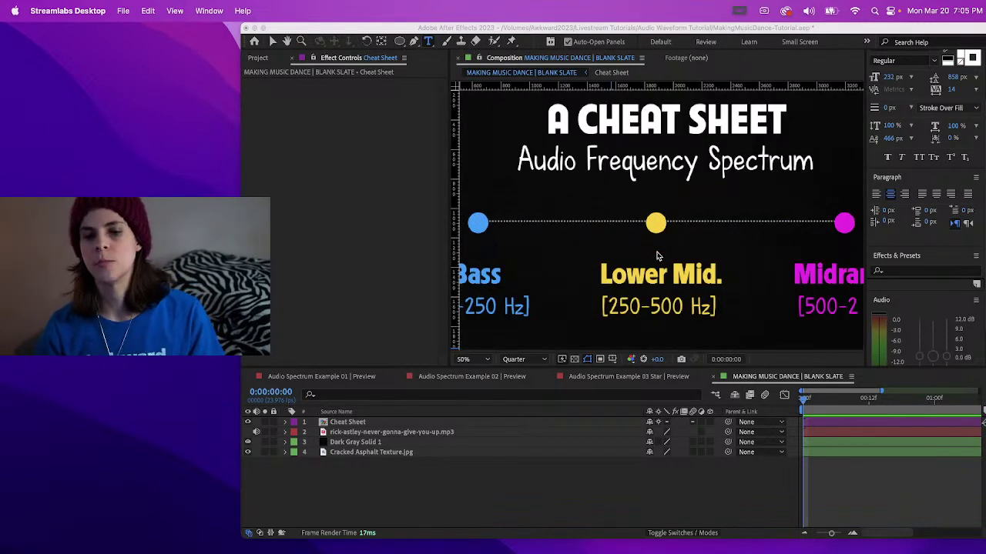
click(453, 284)
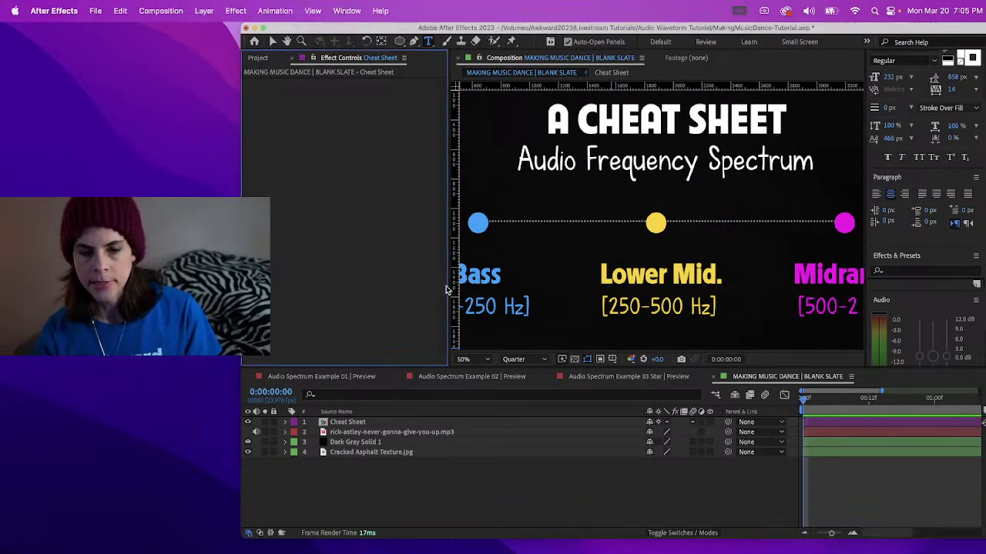
drag(453, 283, 281, 291)
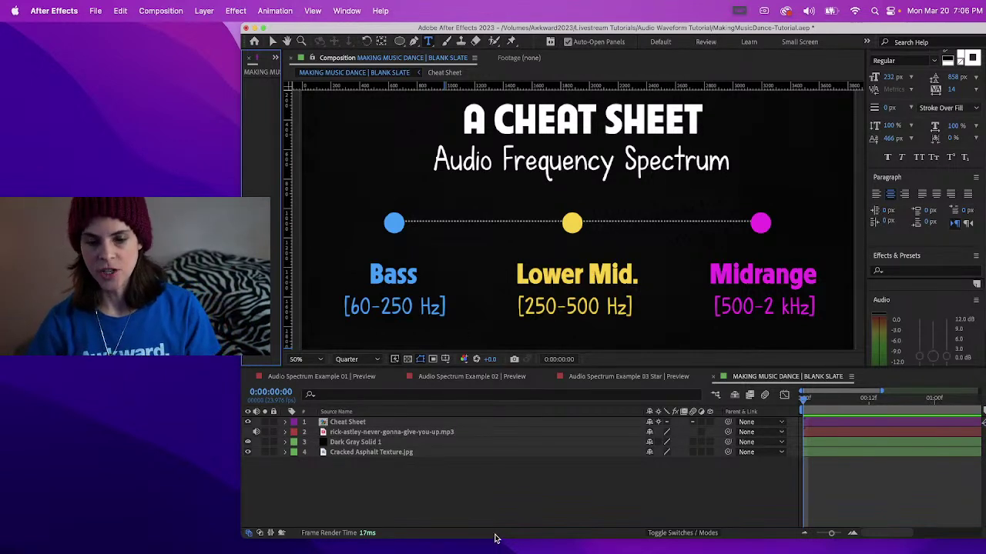
key(comma)
key(comma)
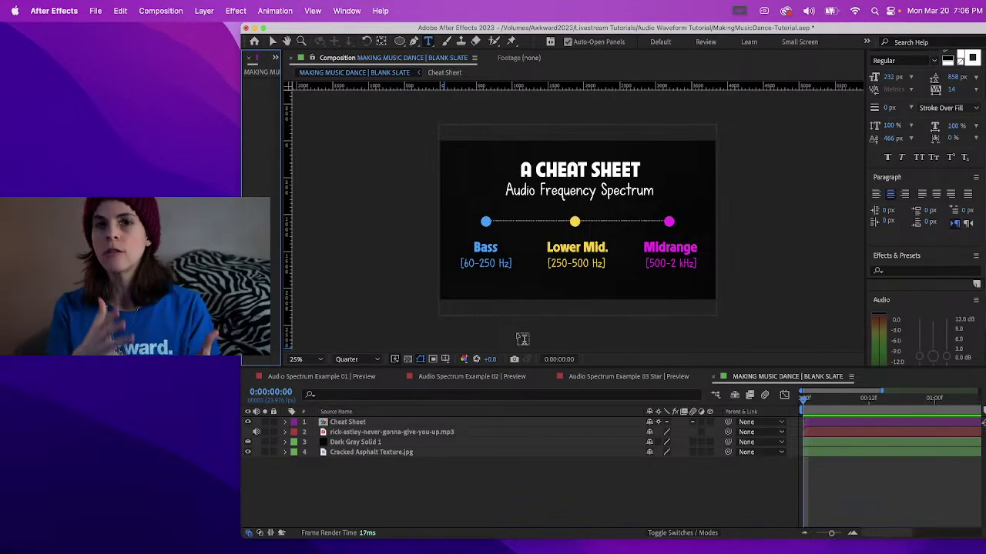
- Open Audio Spectrum Example 01 at its start and raise the Mac system volume slightly
click(332, 376)
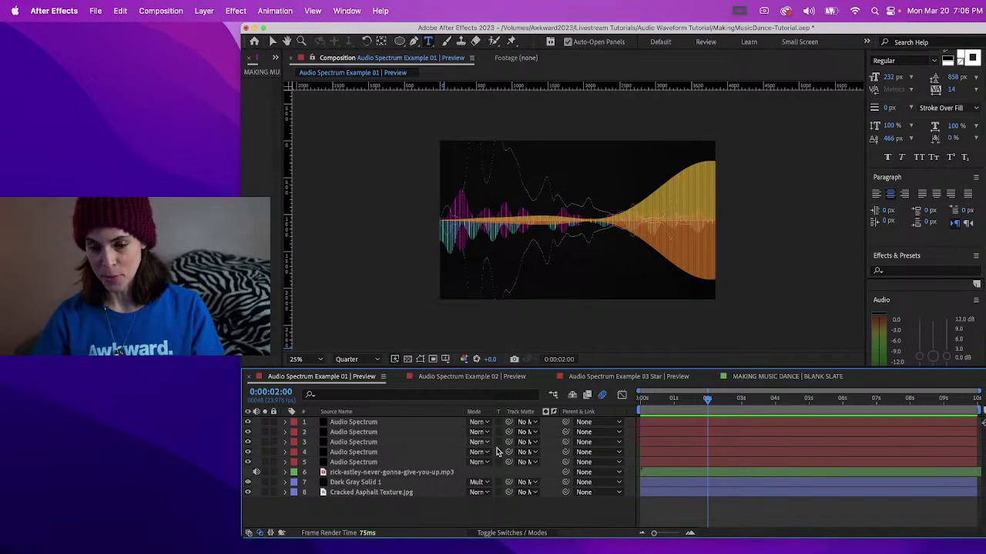
key(Home)
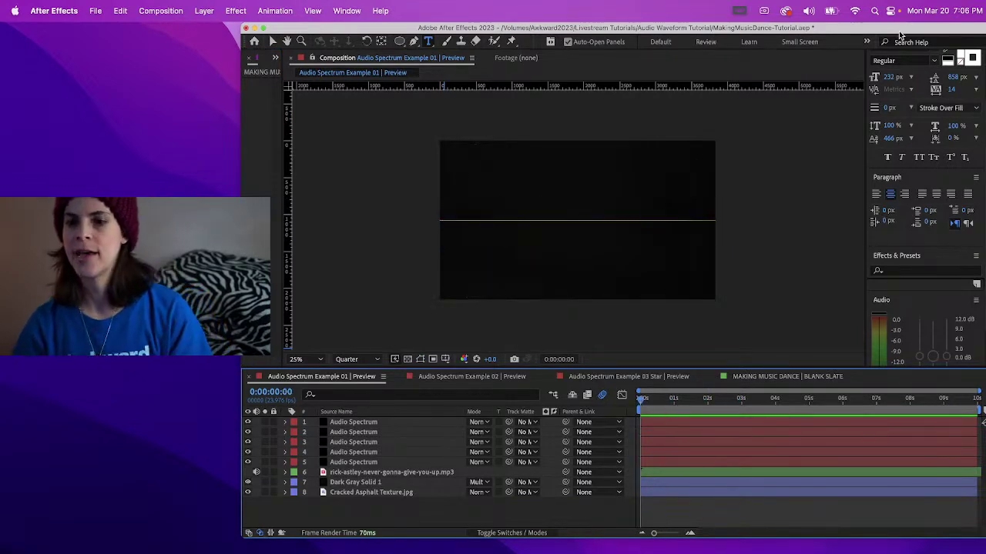
click(891, 12)
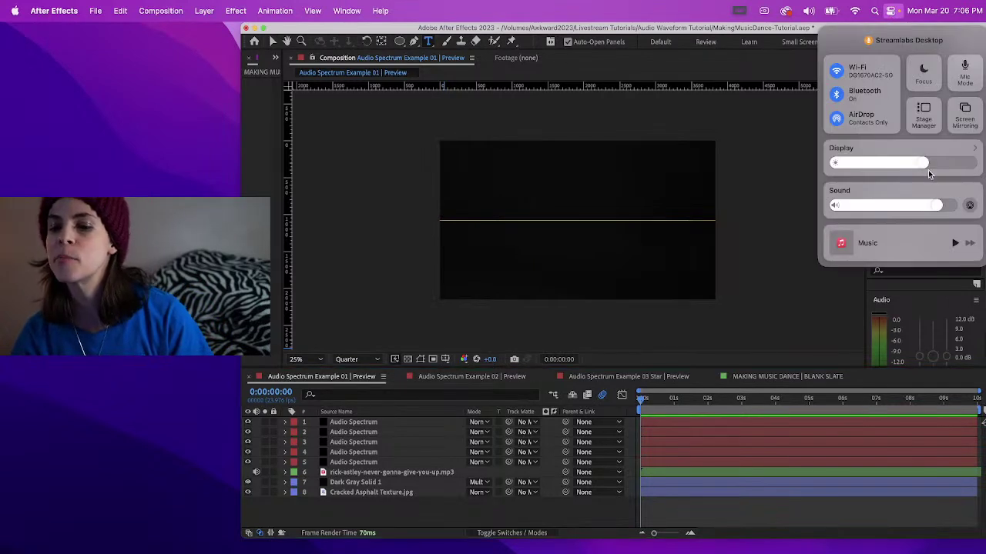
drag(935, 209, 938, 204)
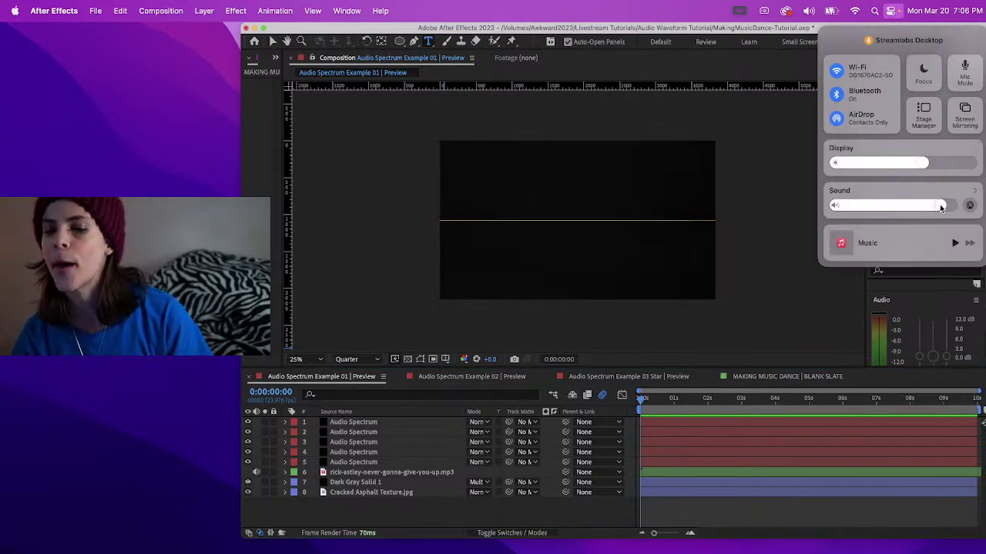
click(659, 404)
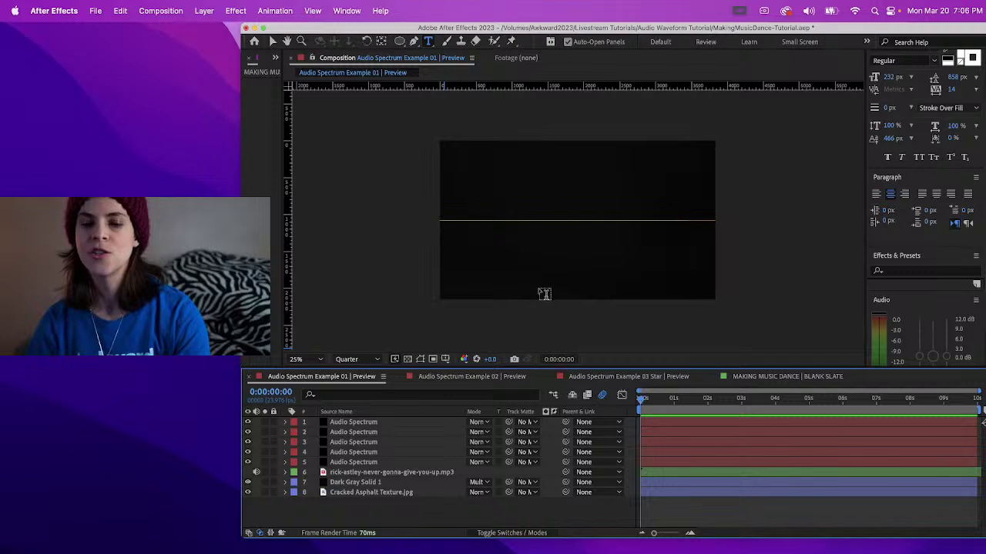
- Preview the waveform animation with sound, then replay it from the beginning
scroll(555, 252, down, 2)
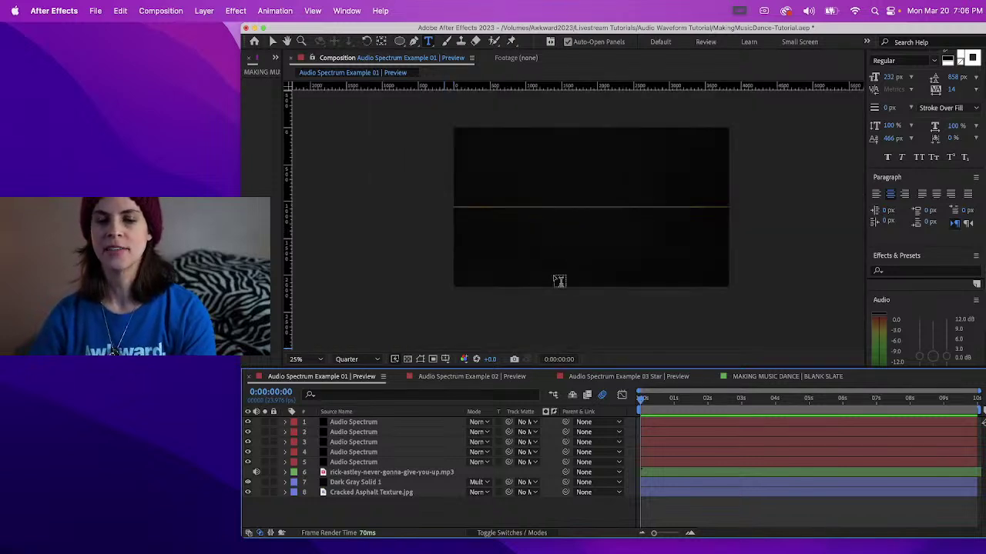
key(space)
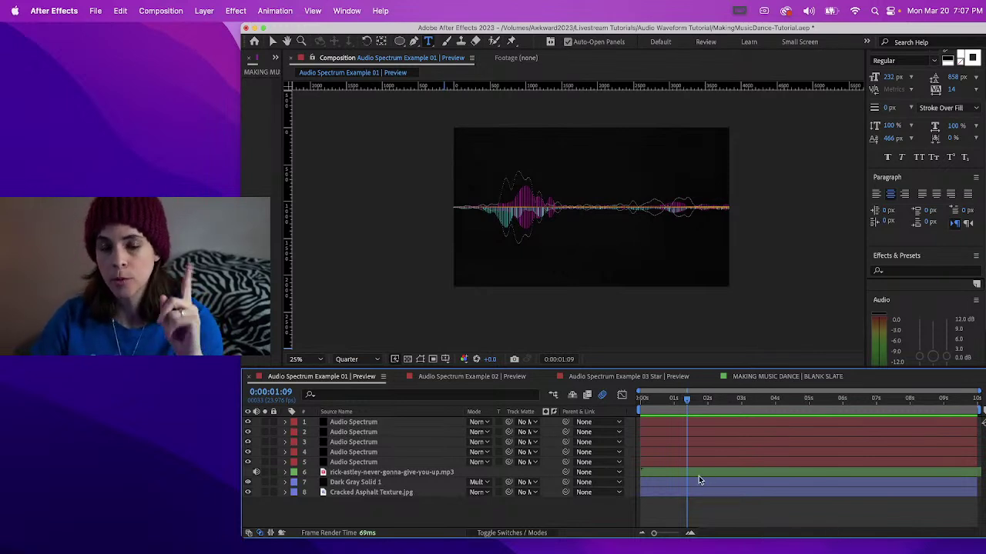
click(638, 400)
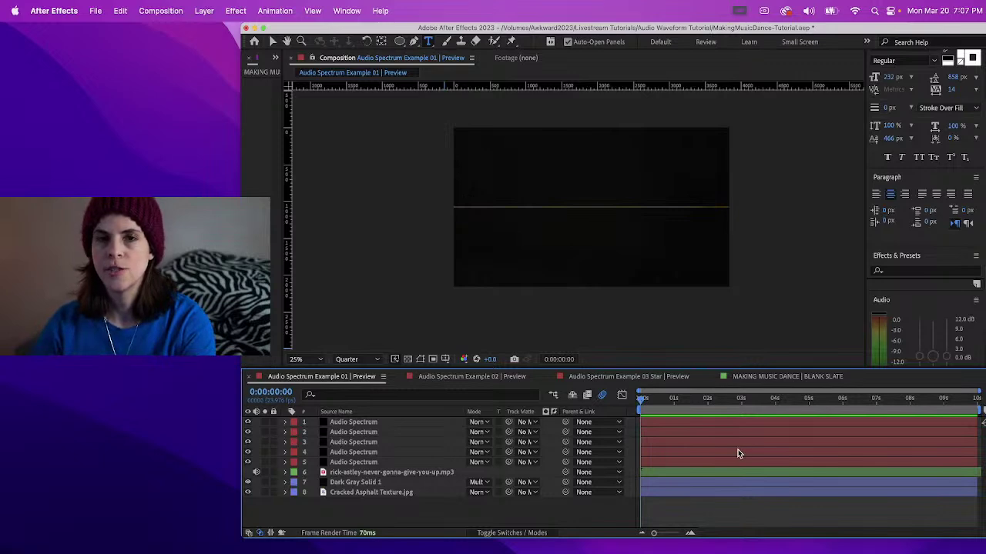
key(space)
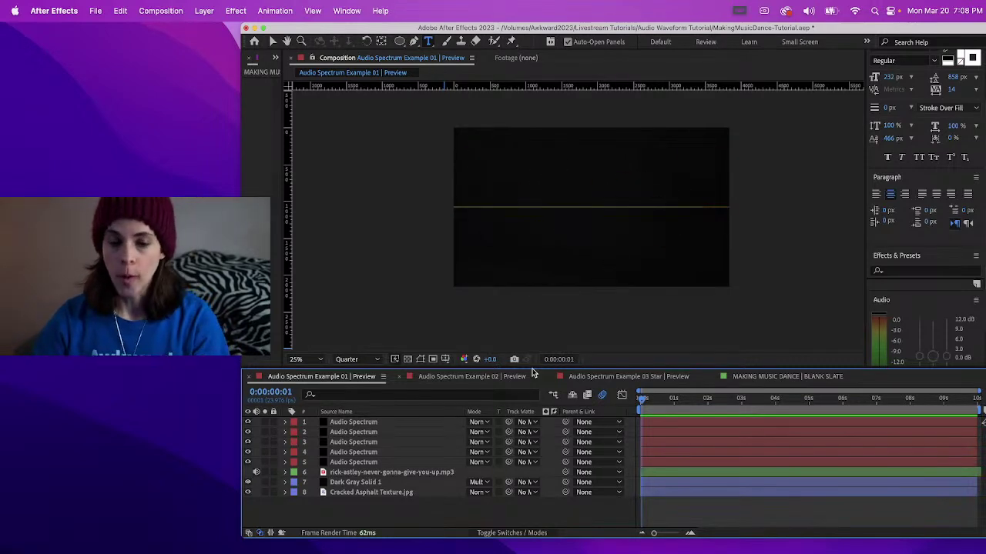
- Open Audio Spectrum Example 02 at 50% zoom with a taller viewer and play its preview
click(498, 378)
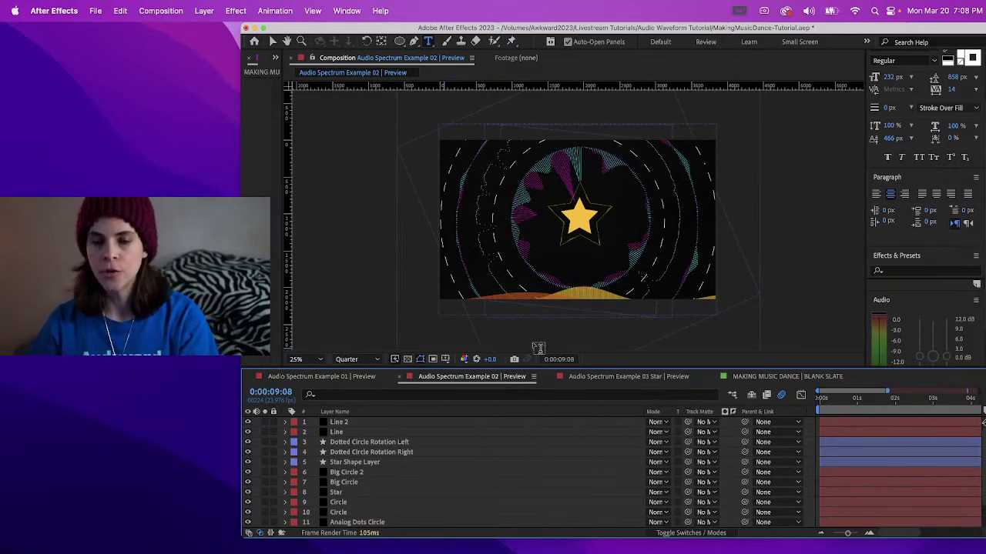
key(period)
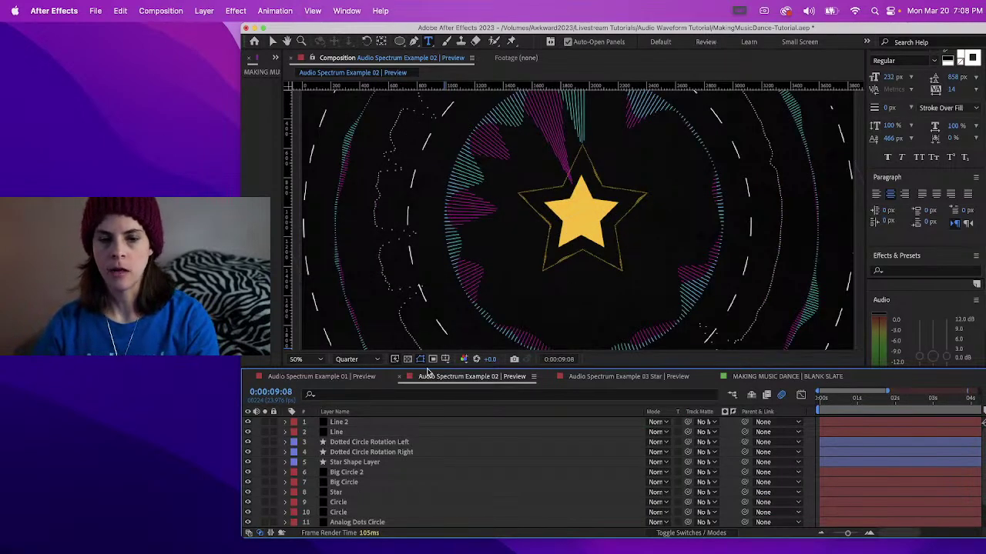
drag(428, 370, 425, 482)
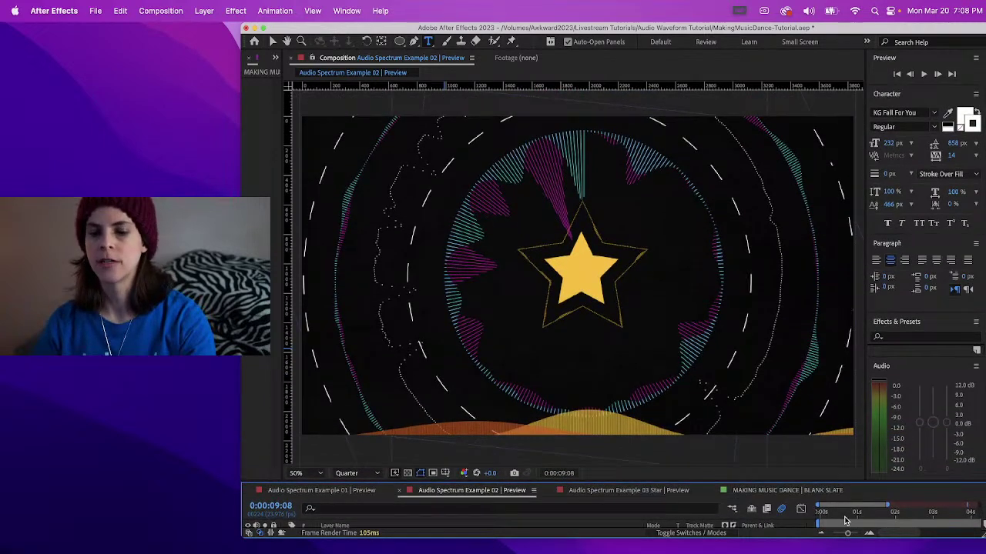
key(space)
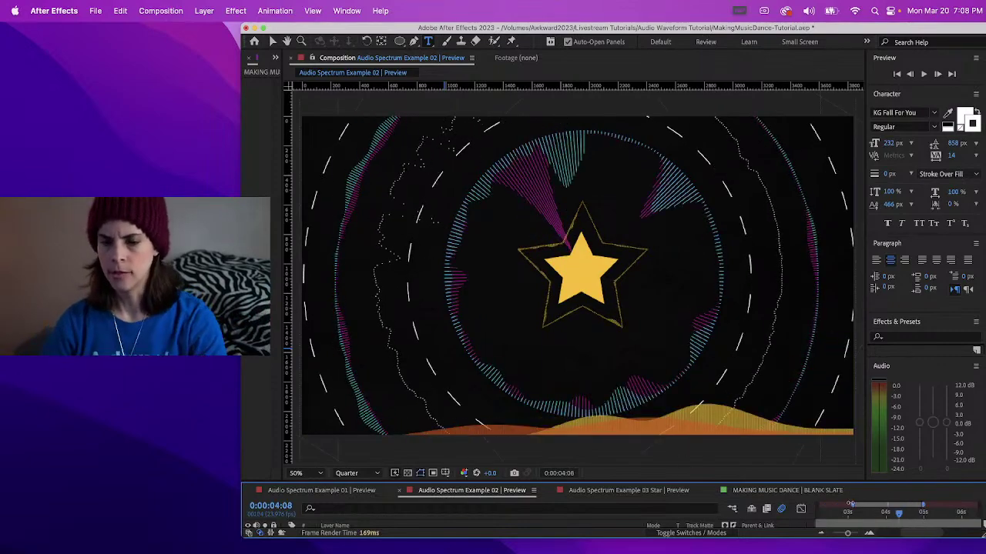
- Restore the layer list, replay and stop the preview, and switch to Example 03 Star
drag(860, 483, 858, 445)
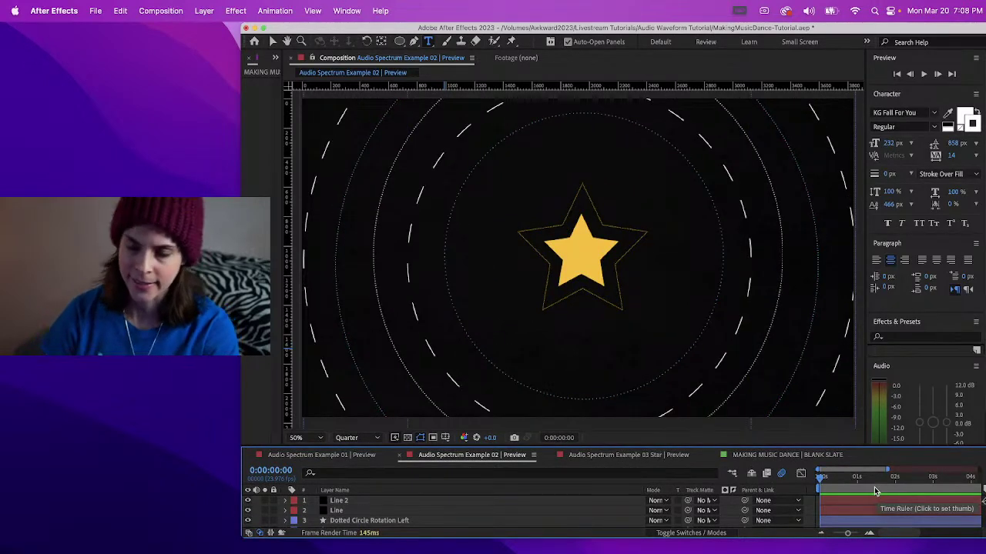
key(space)
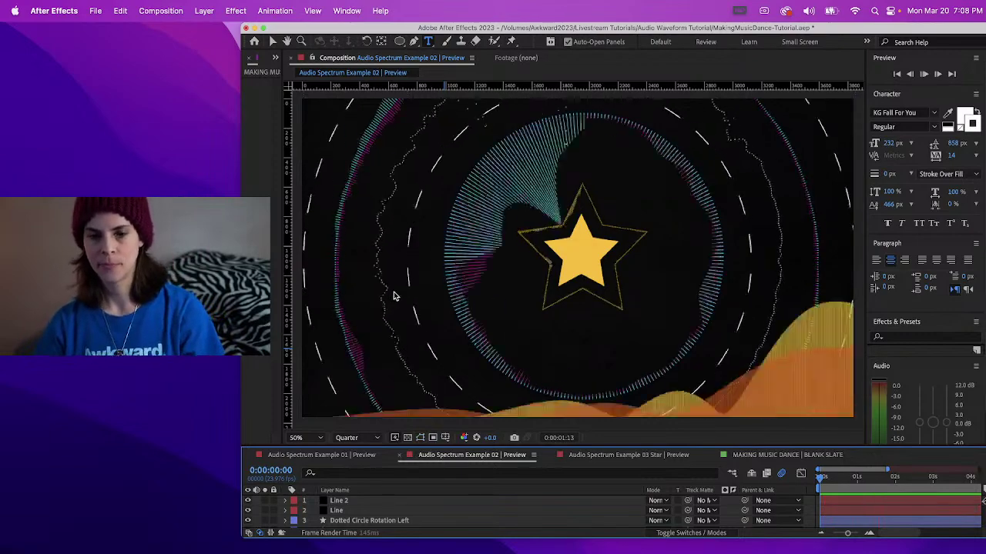
scroll(437, 281, down, 2)
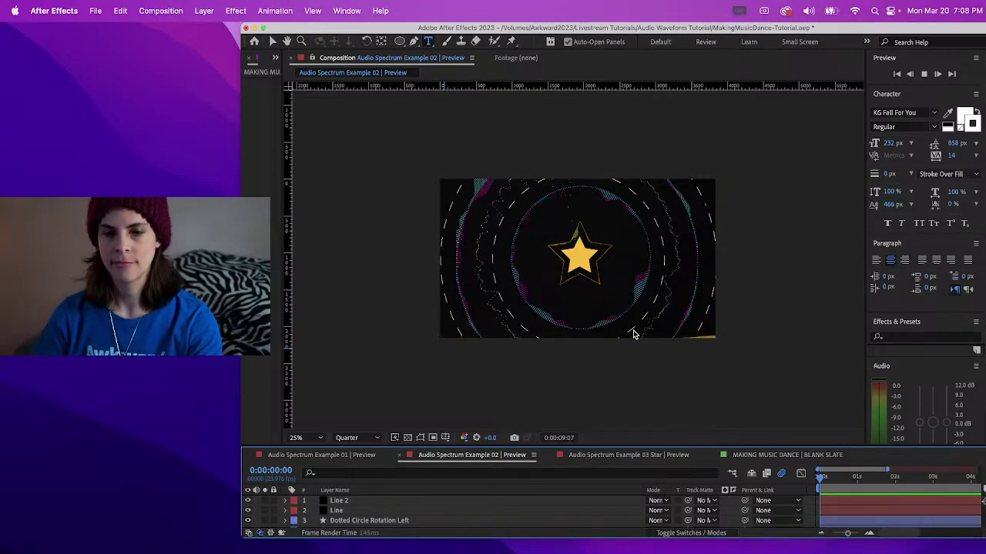
key(space)
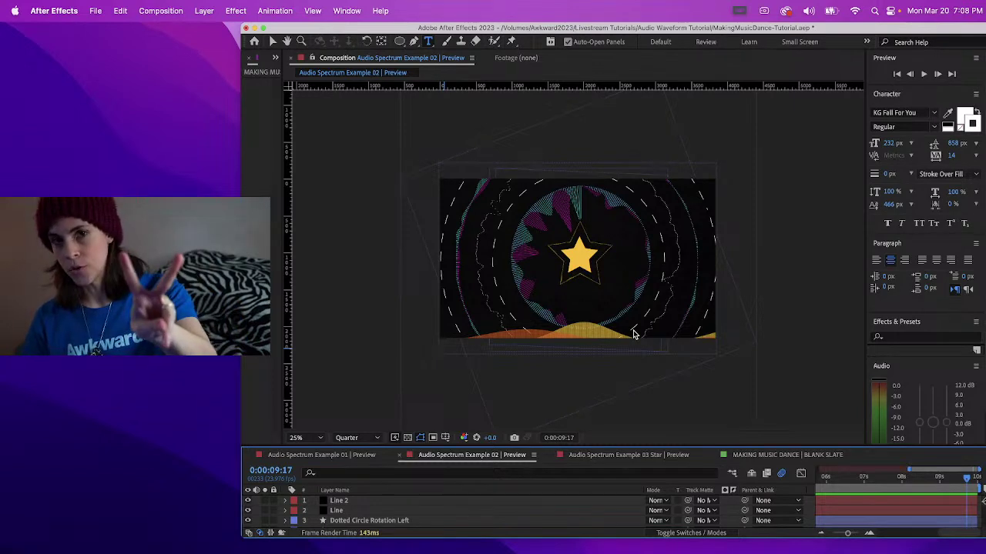
click(623, 455)
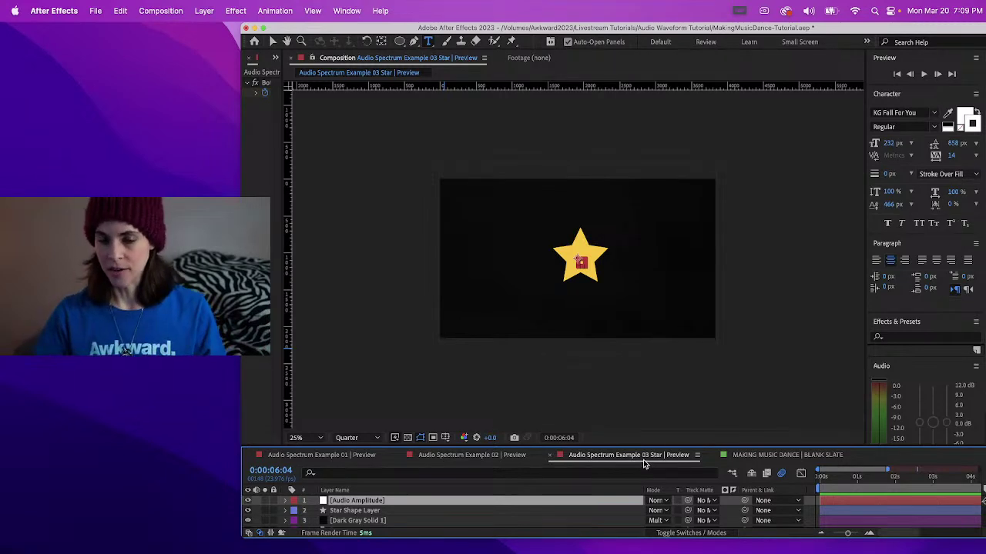
- Rewind Example 03 Star to 0, play and stop its preview, and enlarge the layer list
click(860, 478)
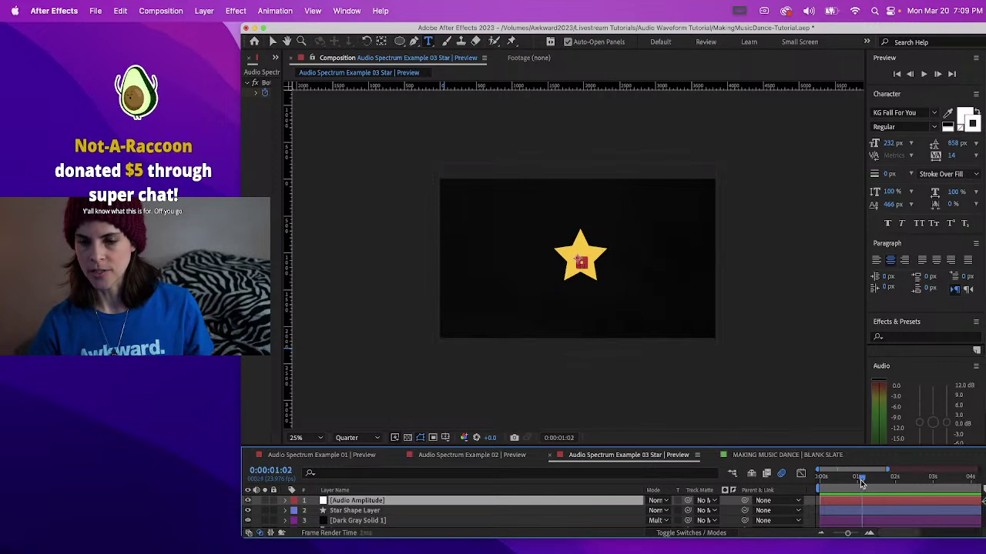
drag(860, 479, 803, 482)
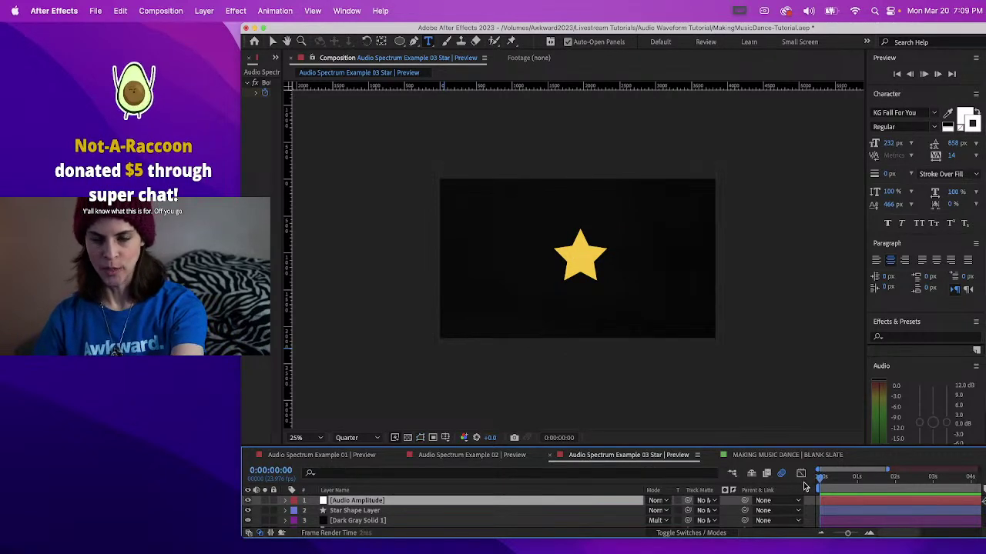
key(space)
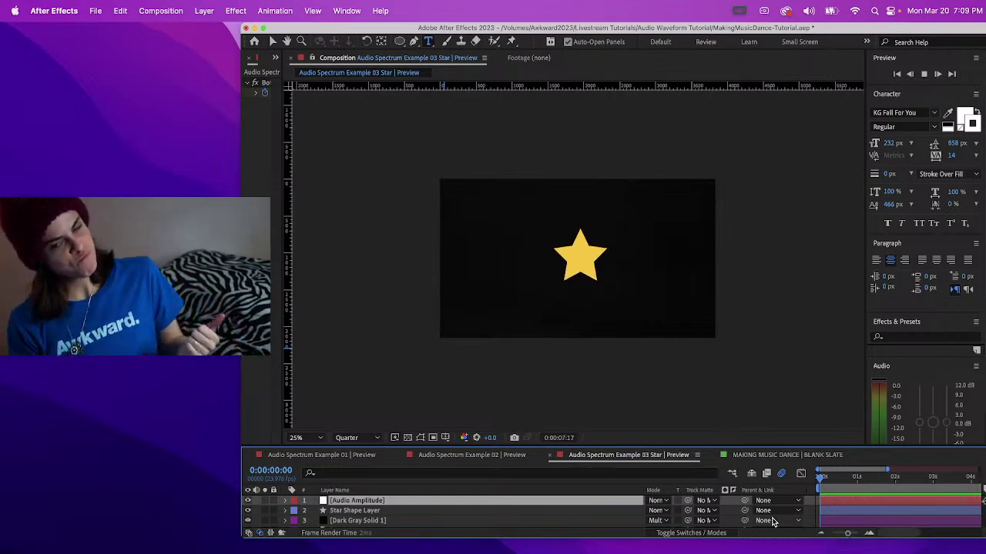
key(space)
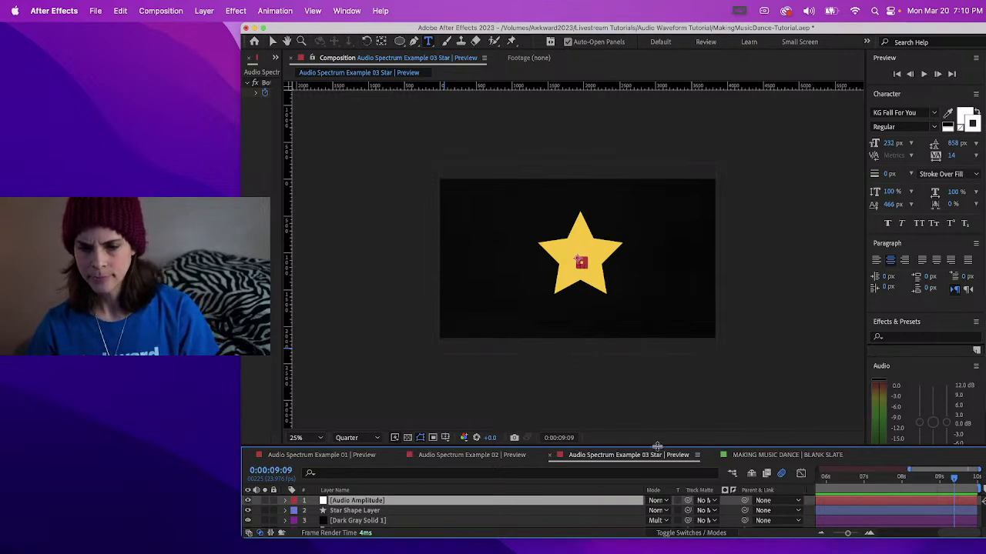
drag(656, 447, 680, 388)
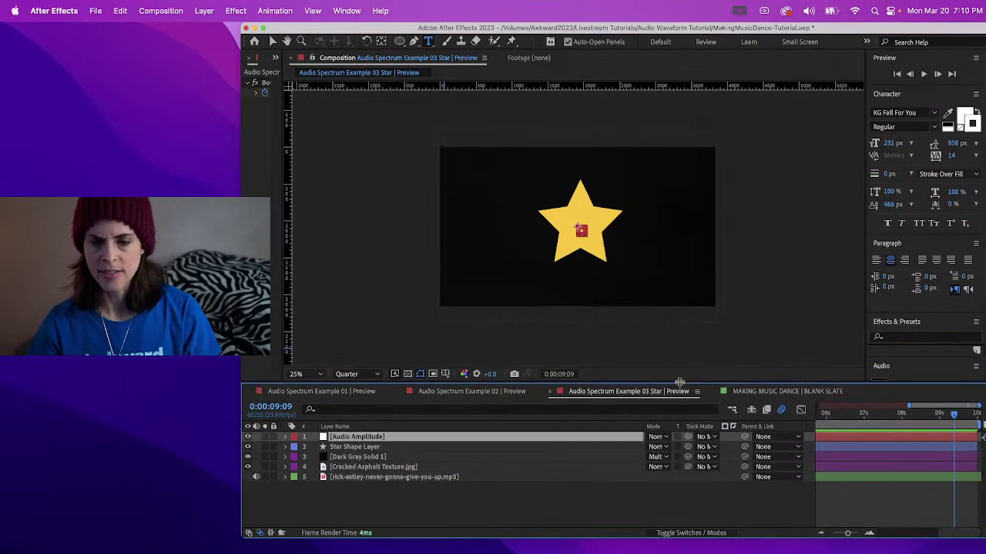
- Switch to MAKING MUSIC DANCE | BLANK SLATE and turn off the Cheat Sheet layer's visibility
click(780, 391)
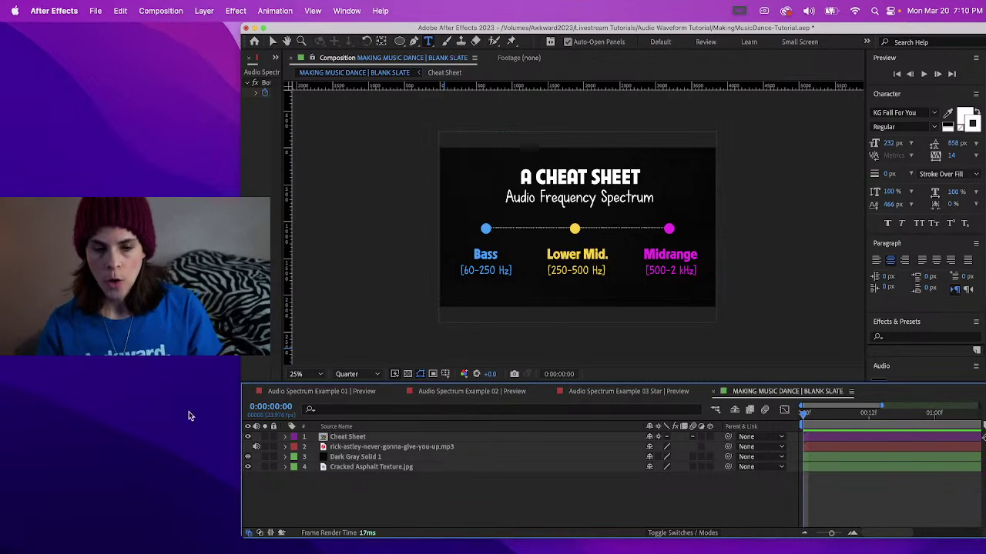
click(350, 437)
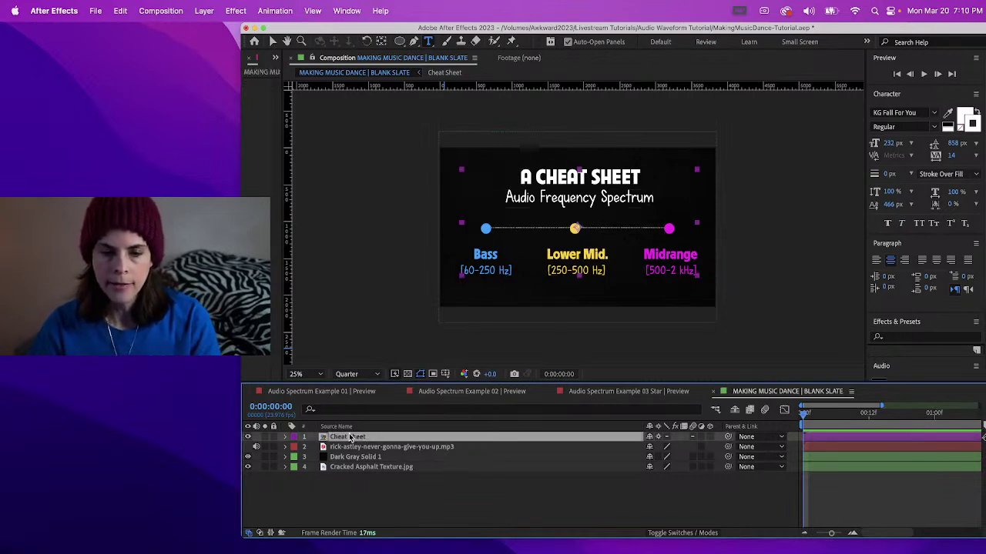
click(247, 436)
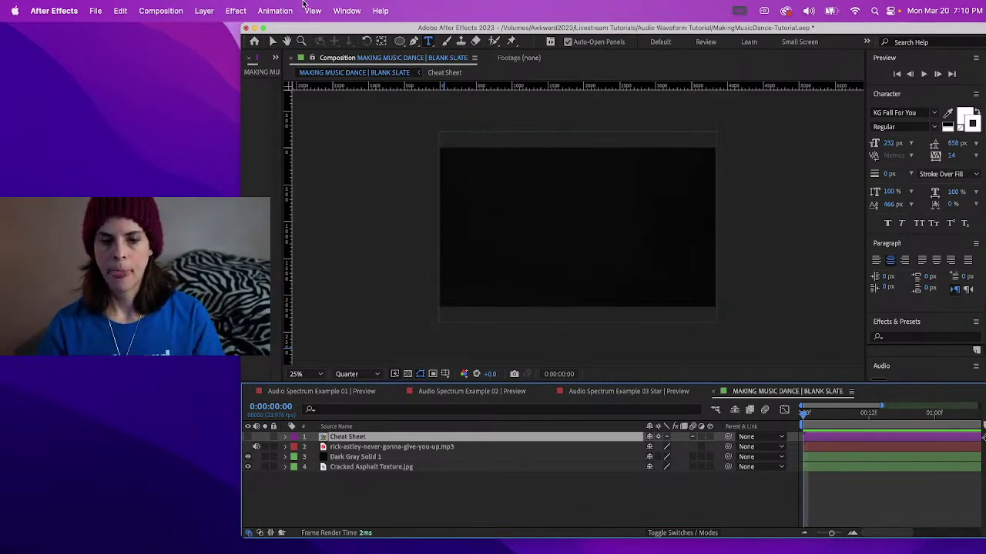
- Add a comp-size solid, Dark Gray Solid 2 (3840 px wide), via Layer > New > Solid
click(204, 11)
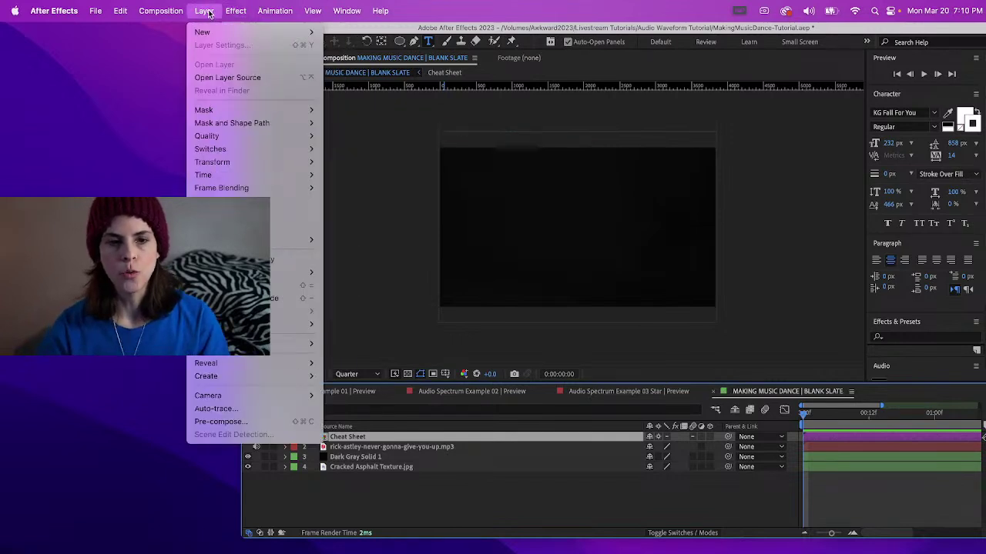
mouse_move(206, 31)
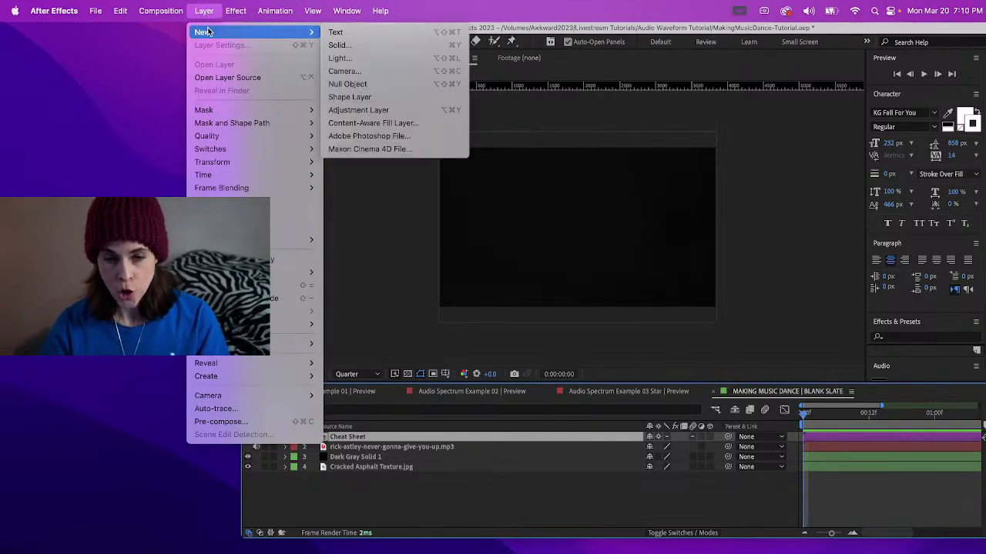
click(339, 45)
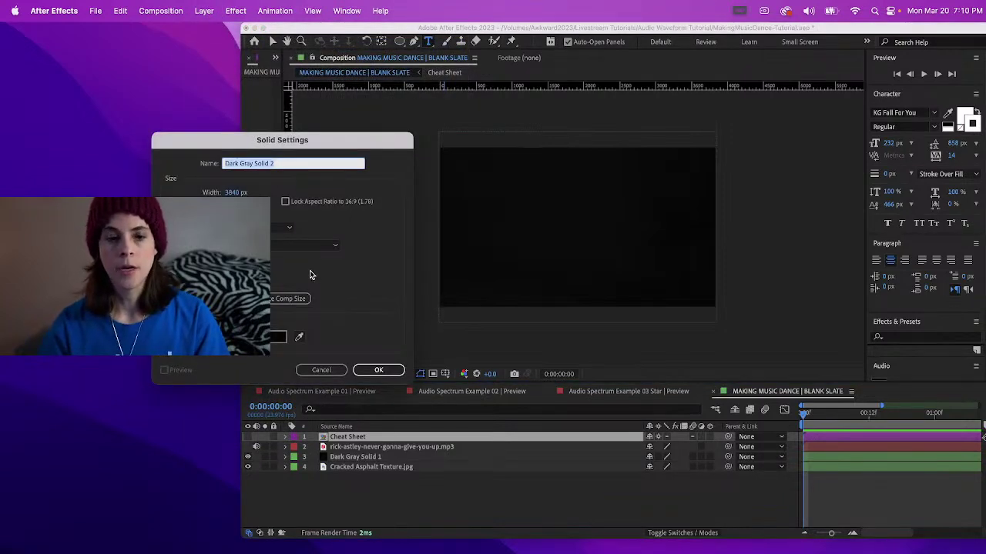
click(287, 302)
click(282, 306)
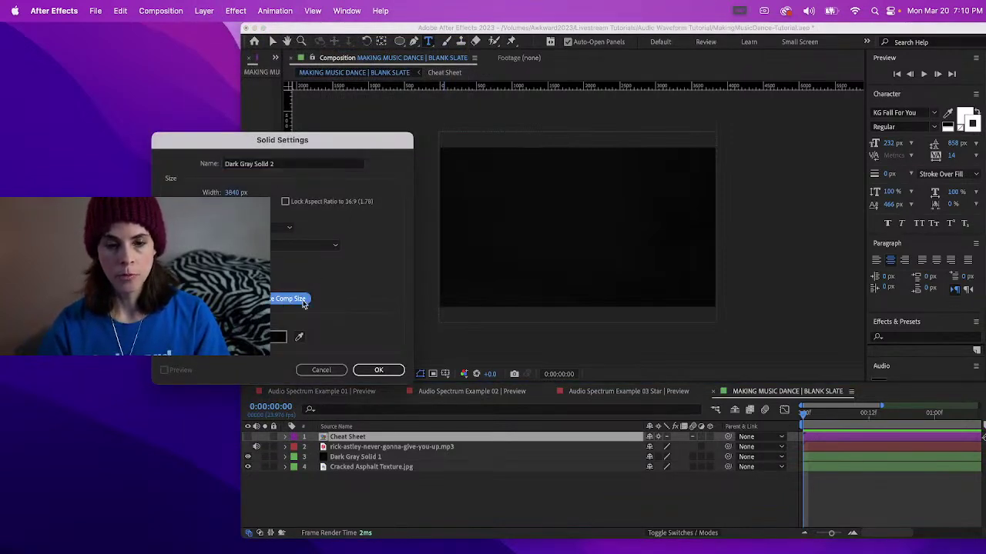
click(379, 371)
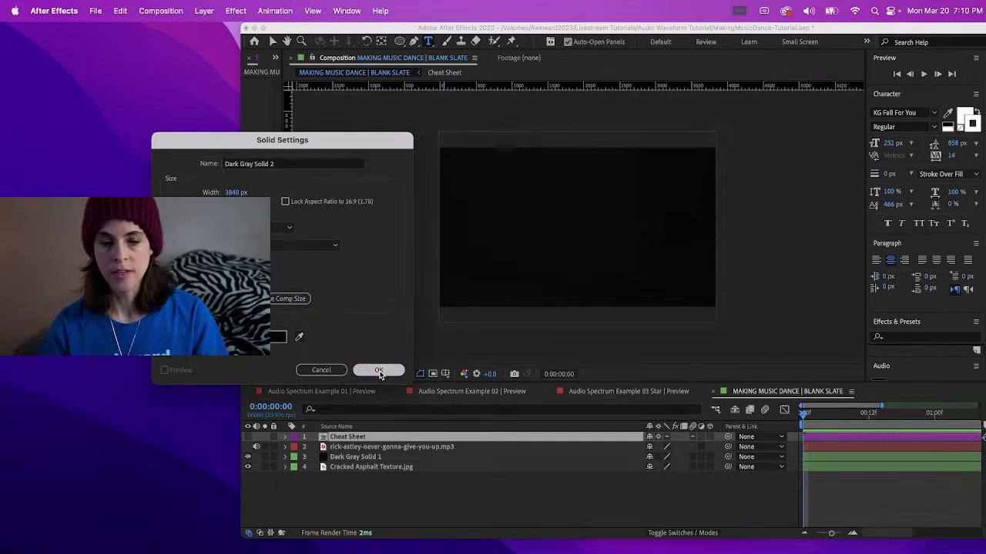
- Rename the new solid layer to 'Rick Rolled' in the Layer Name column
click(366, 429)
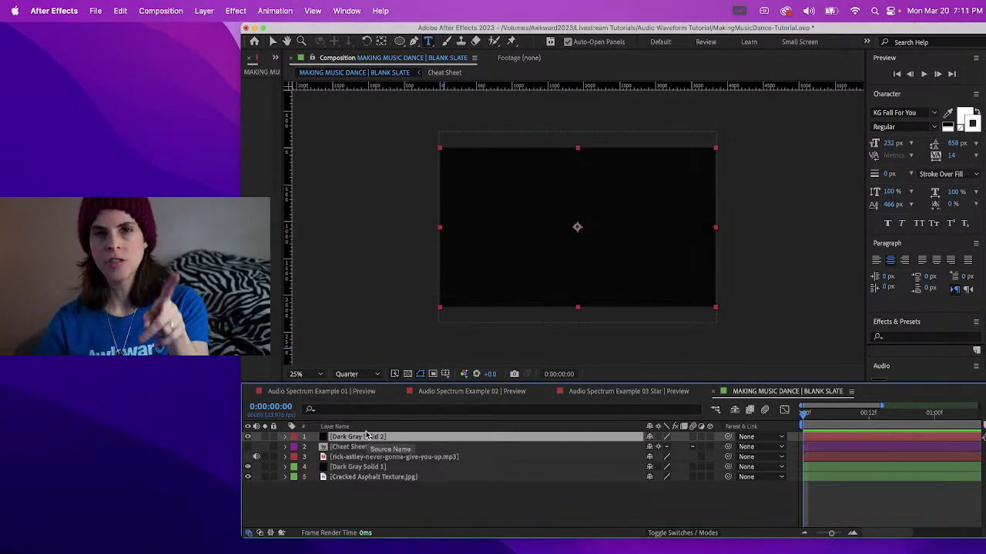
key(Return)
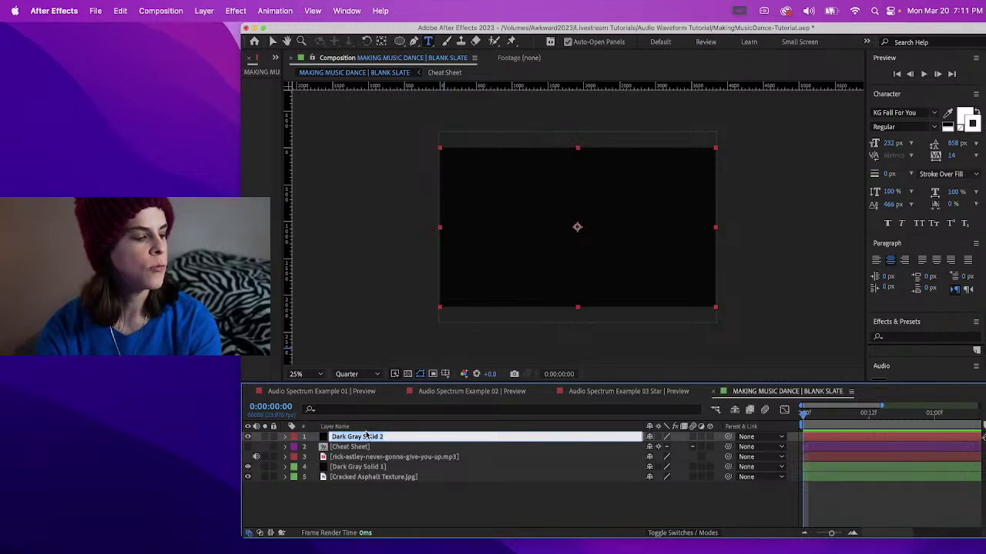
text(Rick)
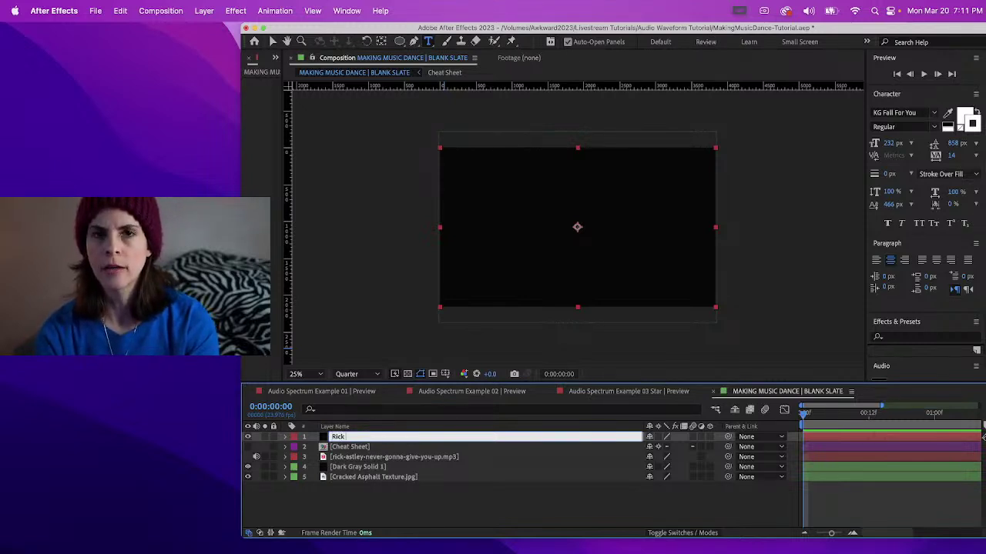
text( Ro)
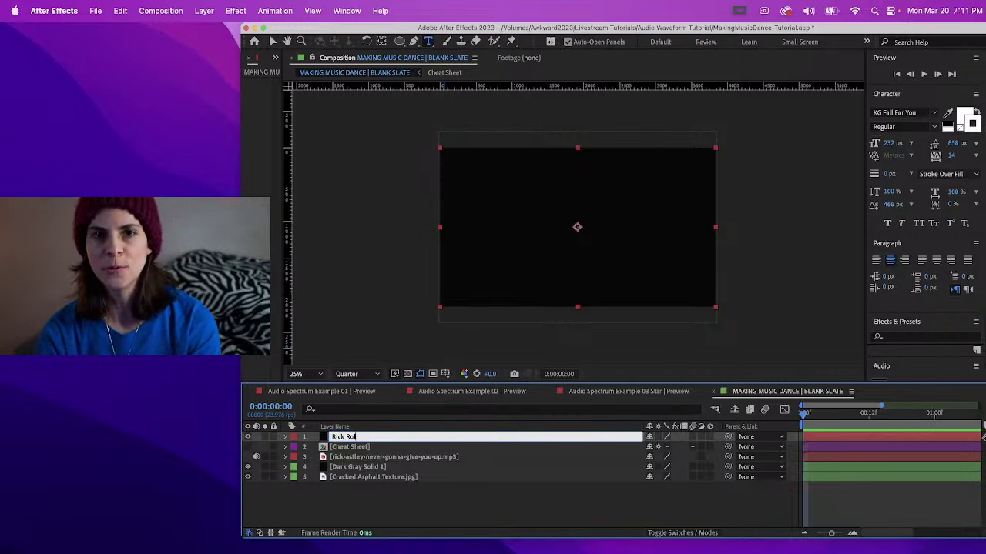
text(lled)
key(Return)
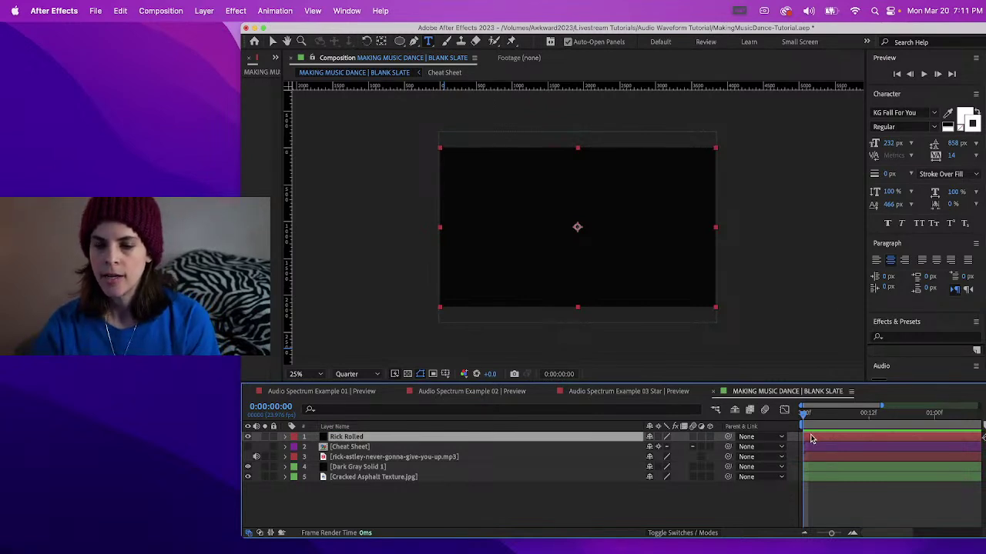
- Search Effects & Presets for Audio Spectrum, close the Paragraph panel, and drag the effect onto Rick Rolled
click(906, 336)
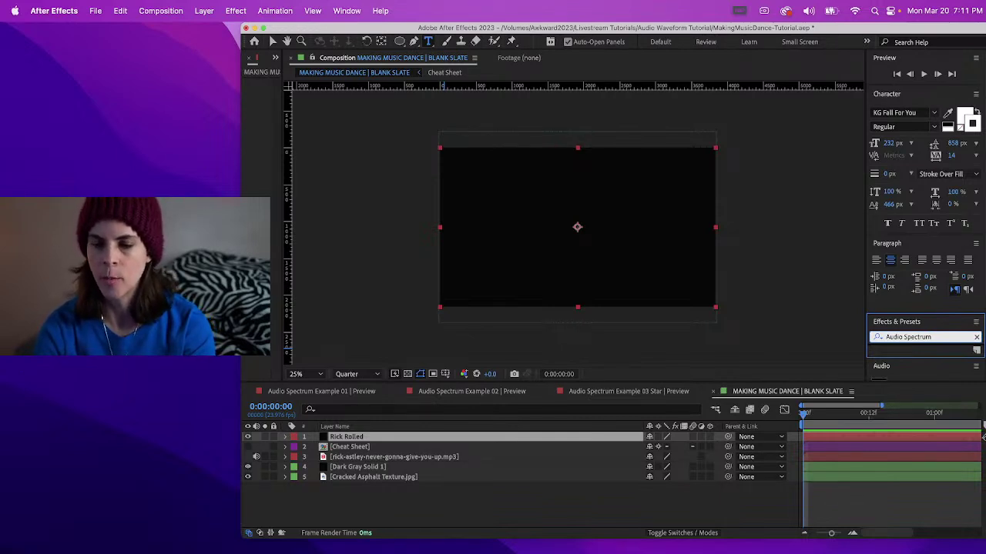
key(Return)
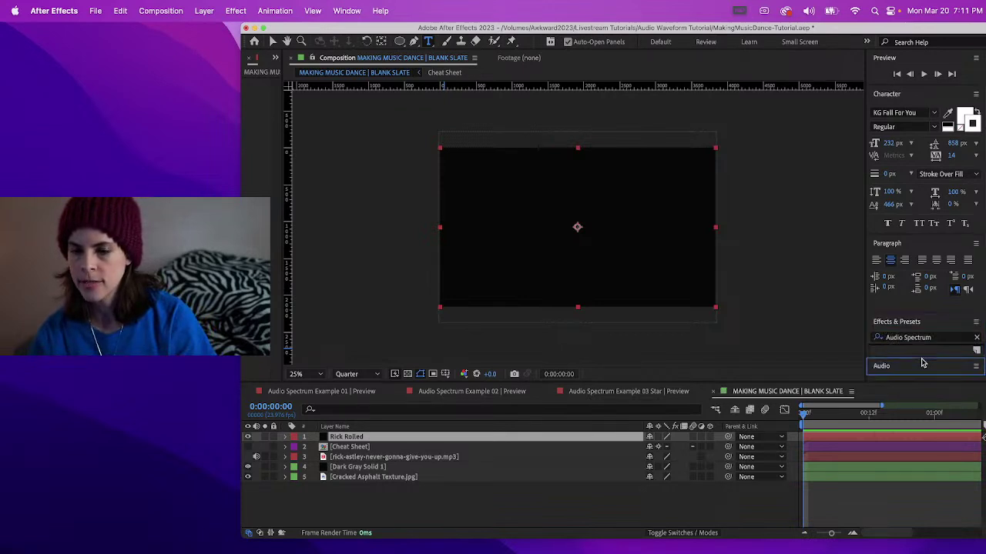
click(921, 310)
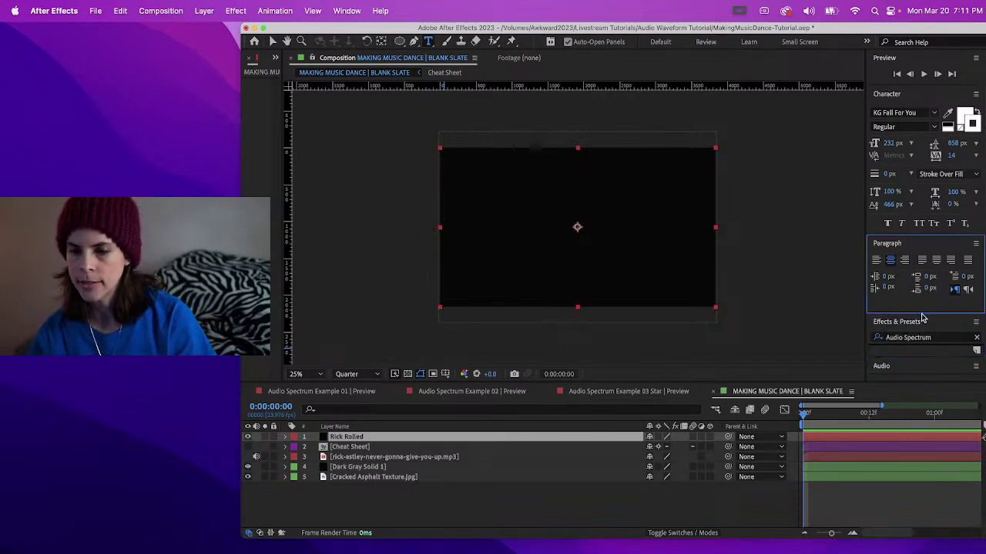
click(976, 248)
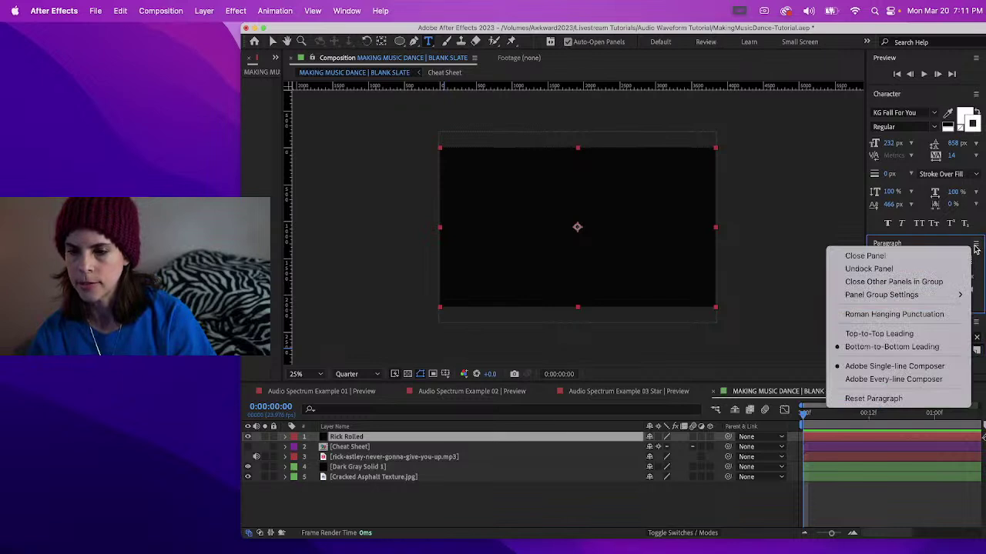
click(911, 256)
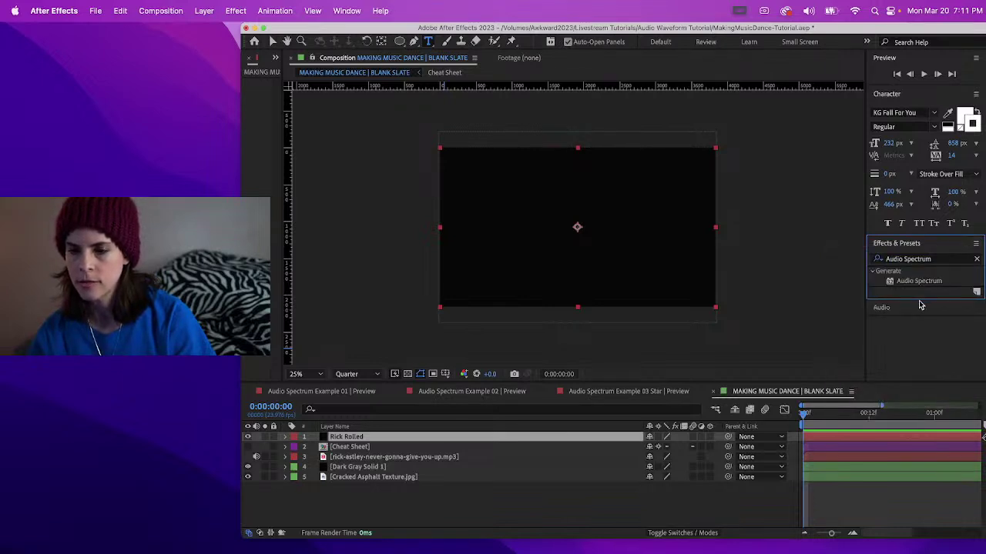
click(919, 282)
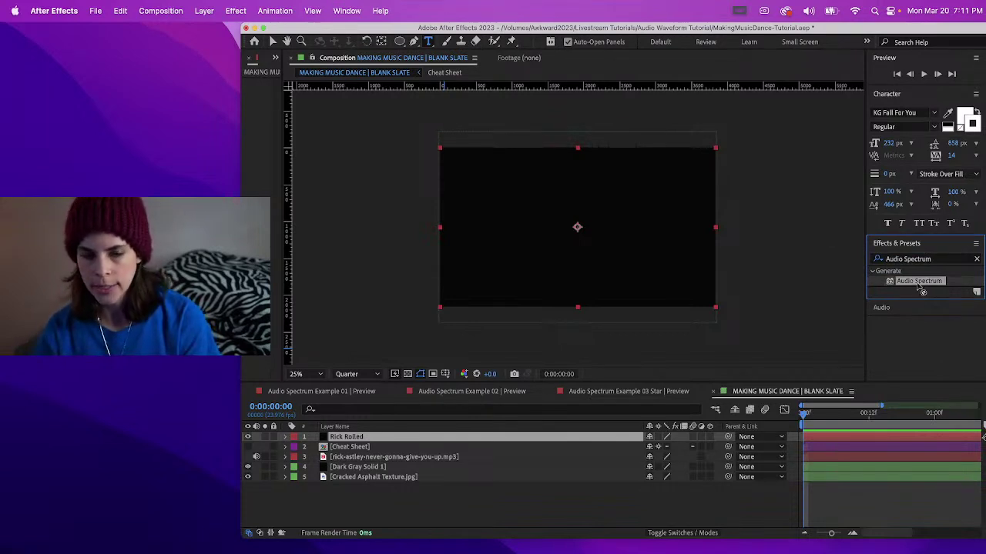
drag(921, 284, 558, 437)
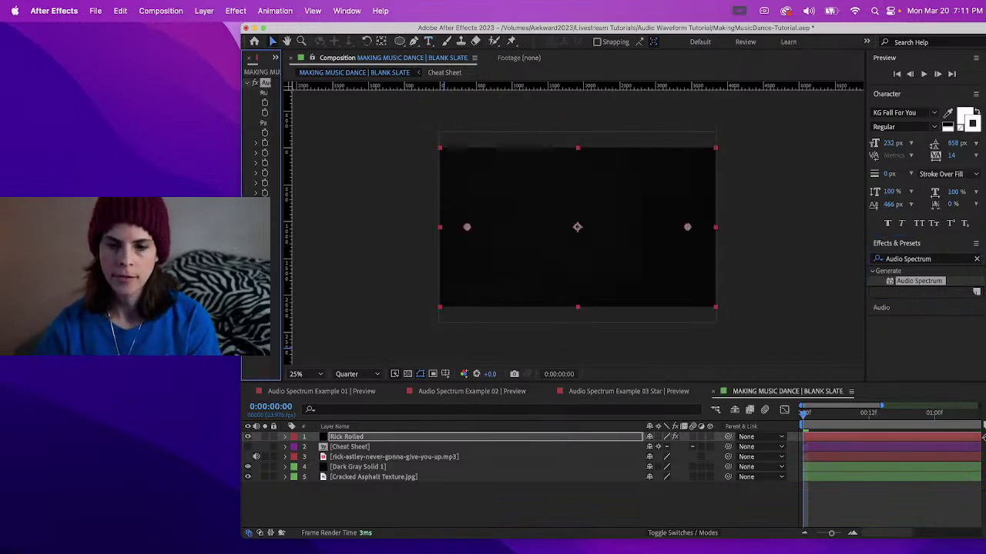
- Select Rick Rolled, toggle zoom between 50% and 25%, and place then clear two vertical guides
key(period)
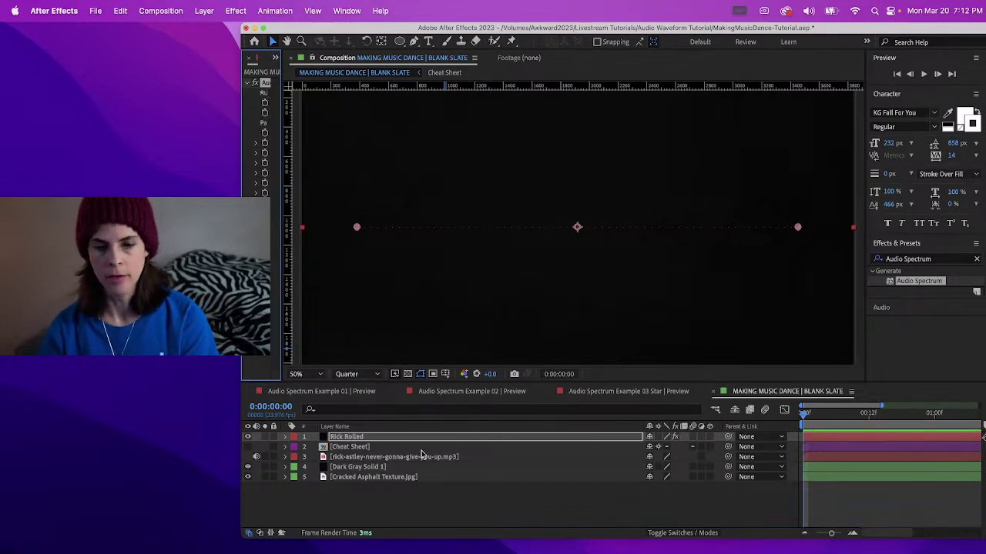
click(366, 440)
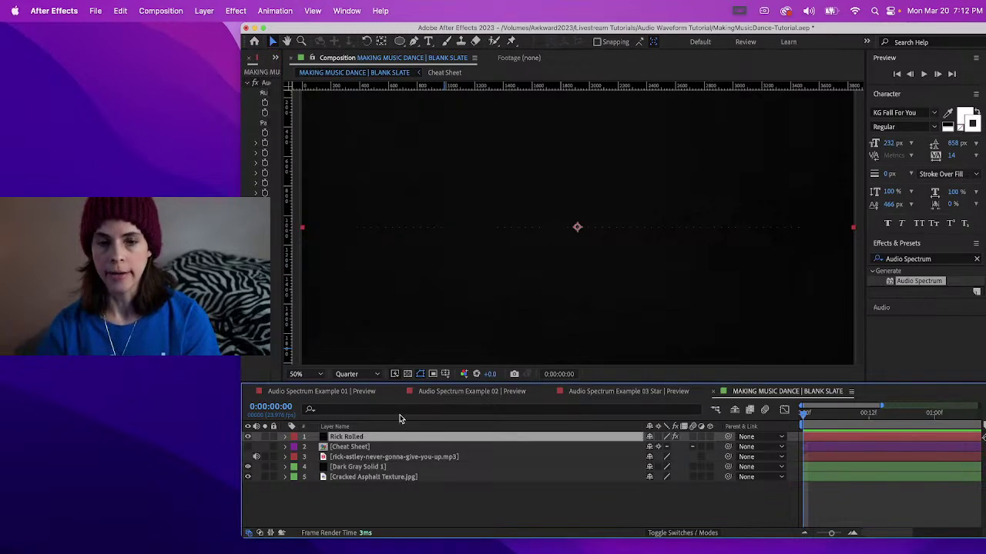
key(comma)
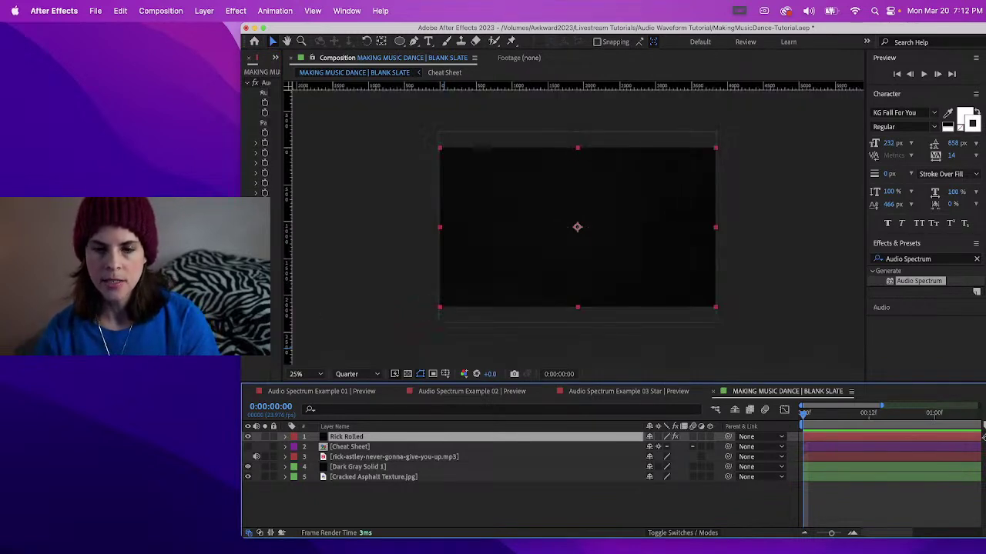
drag(291, 165, 321, 162)
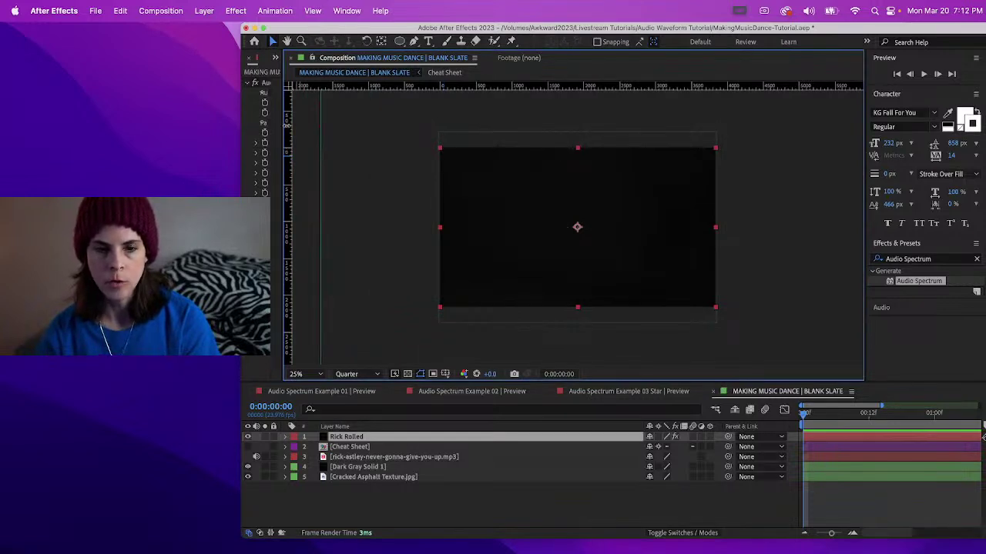
drag(285, 126, 344, 127)
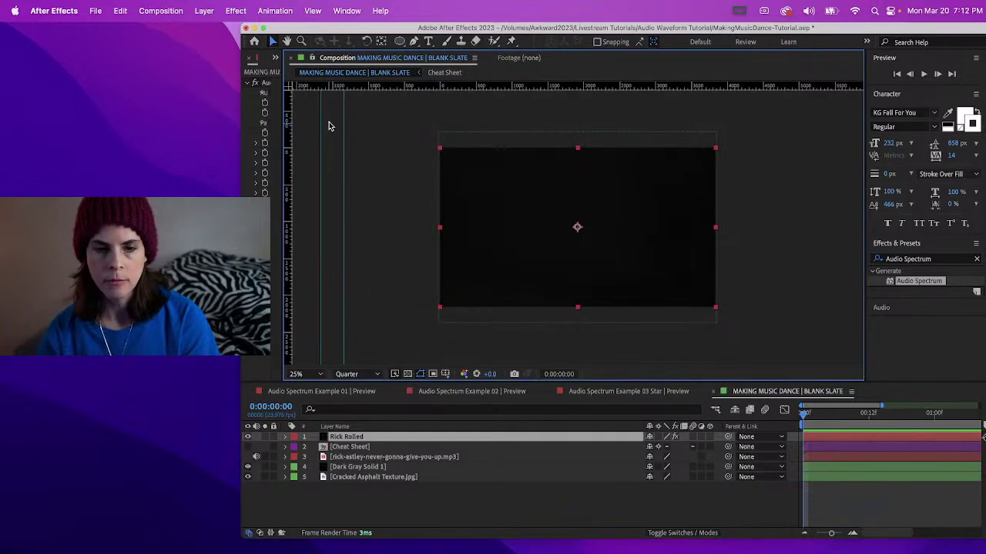
click(275, 10)
mouse_move(313, 11)
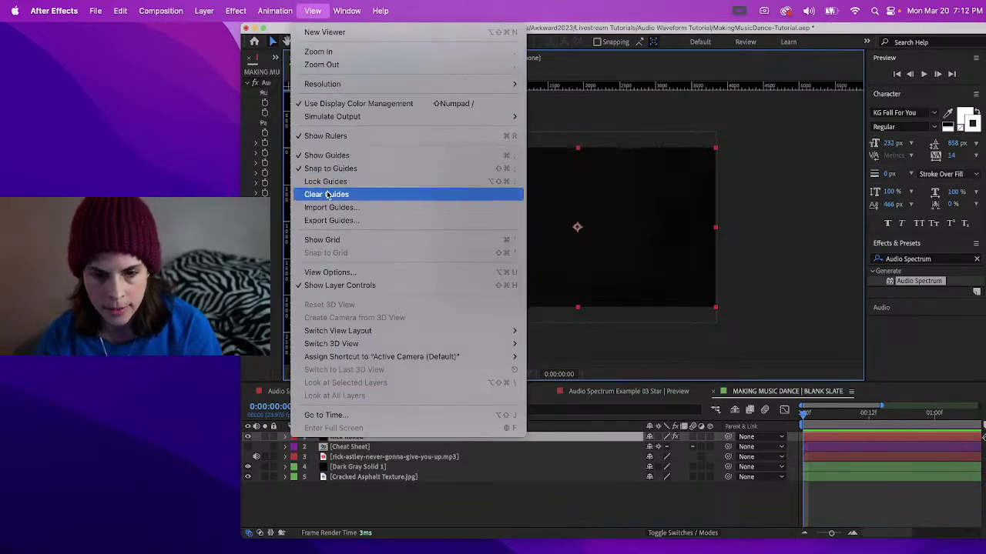
click(328, 195)
- Add a vertical guide, turn off View > Show Rulers, and widen the Effect Controls panel
mouse_move(285, 127)
mouse_down()
mouse_move(334, 132)
mouse_move(285, 141)
mouse_up()
click(275, 10)
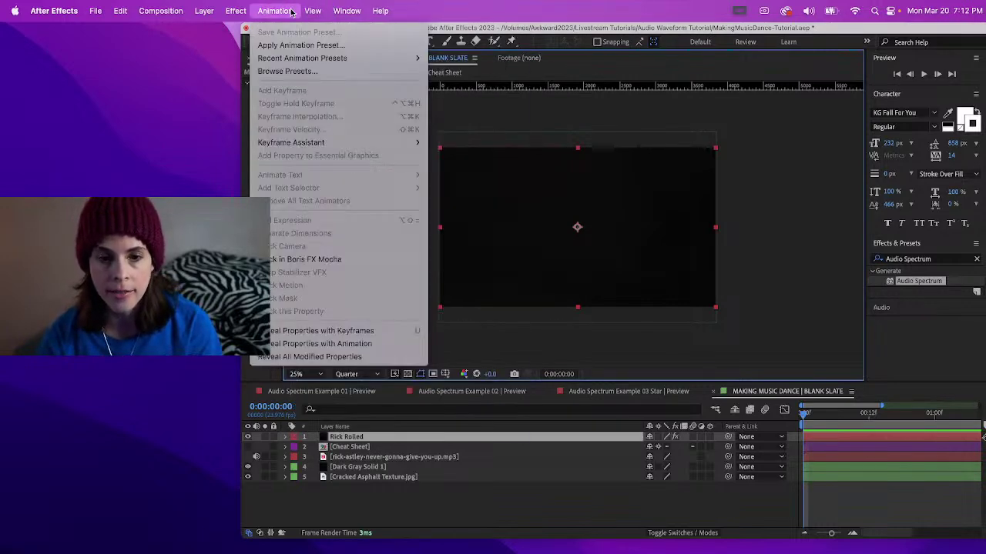
mouse_move(312, 11)
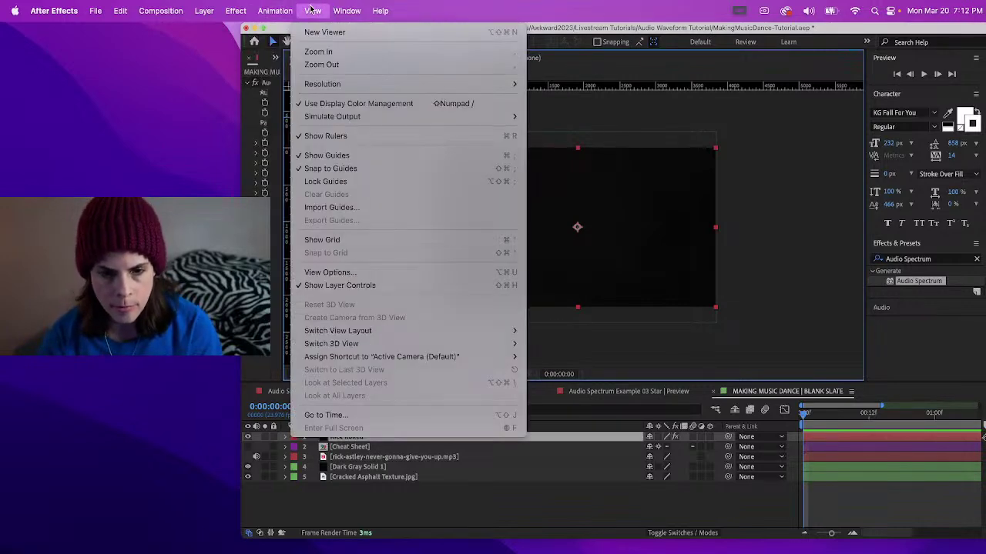
click(324, 135)
drag(280, 86, 539, 80)
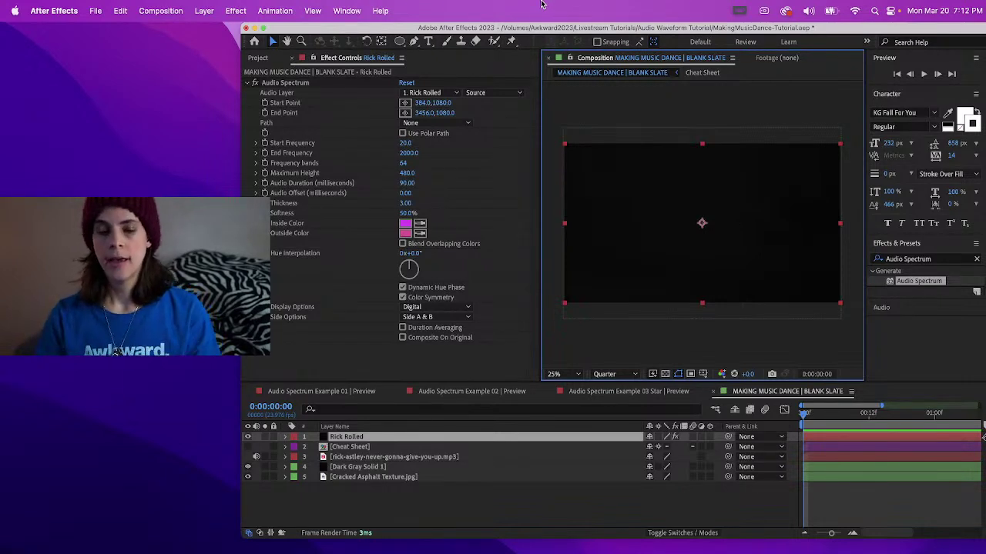
- Select Rick Rolled and set Audio Spectrum's Audio Layer to 3. rick-astley-never-gonna-give-you-up.mp3
click(424, 442)
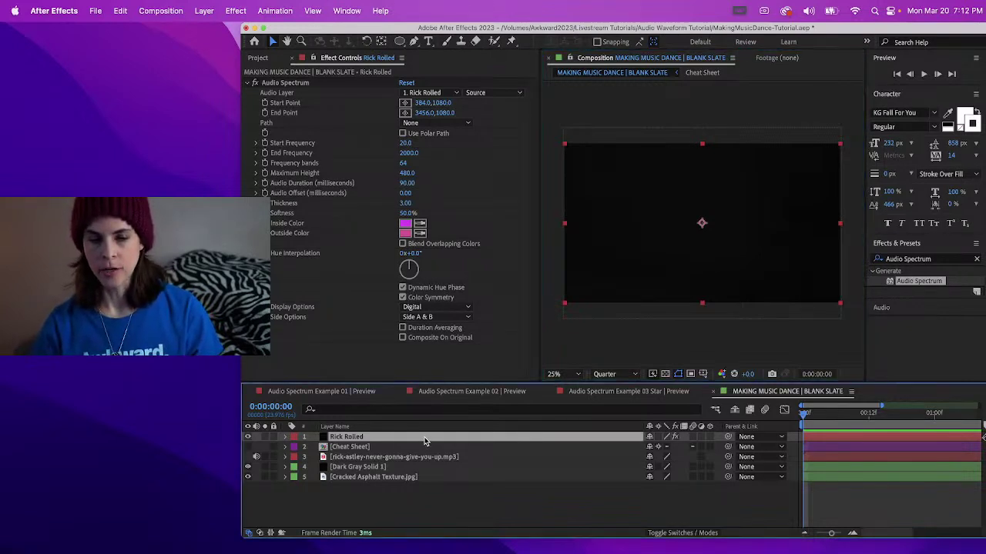
click(454, 93)
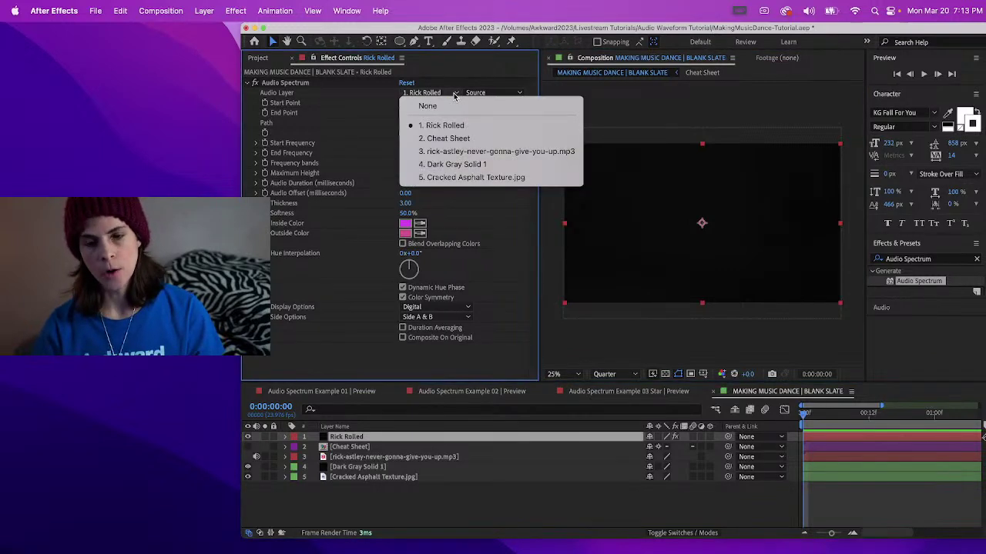
click(454, 93)
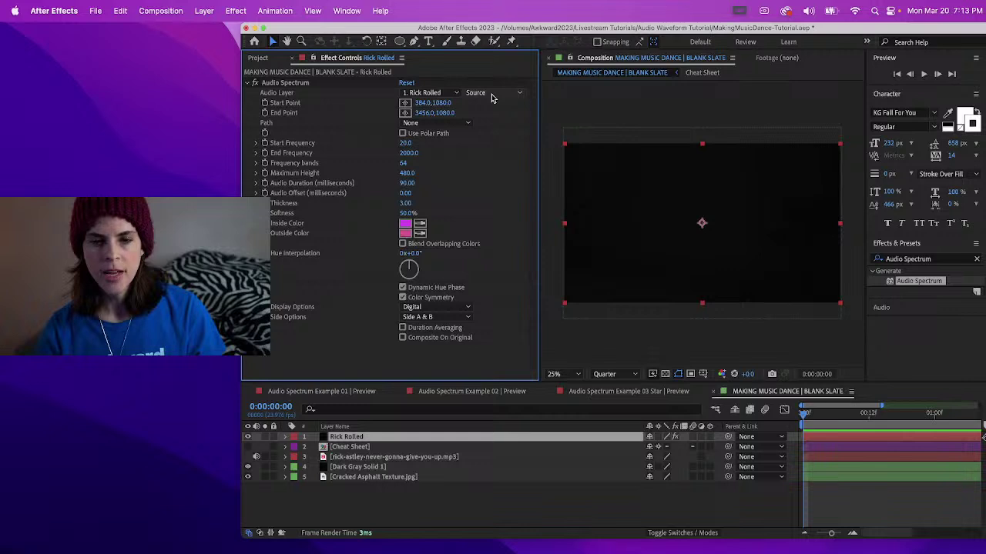
click(456, 93)
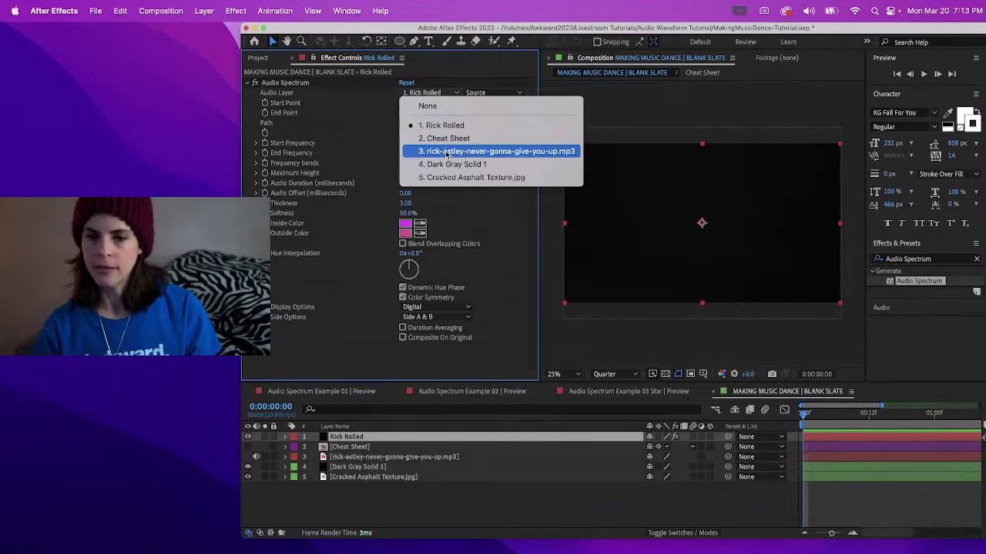
click(446, 153)
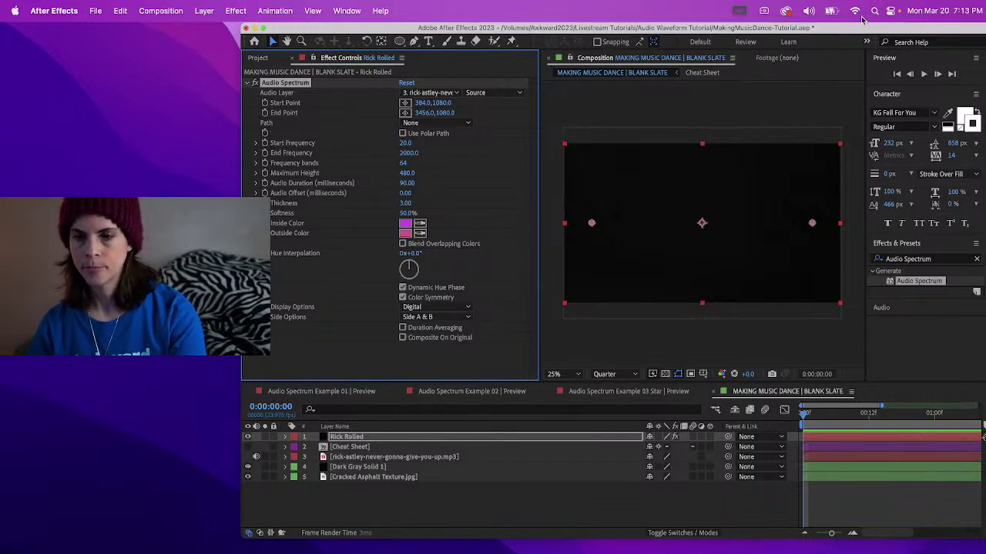
drag(860, 29, 855, 29)
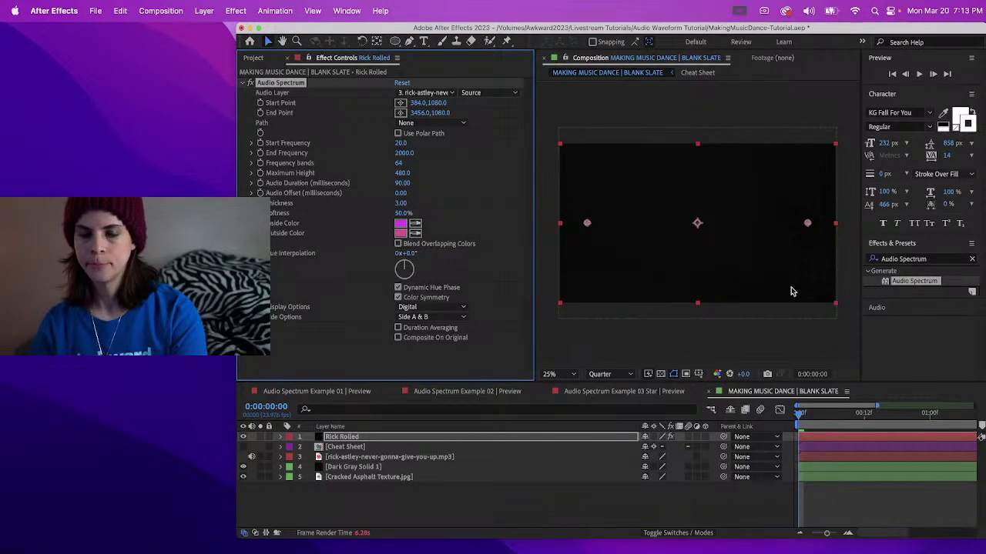
key(space)
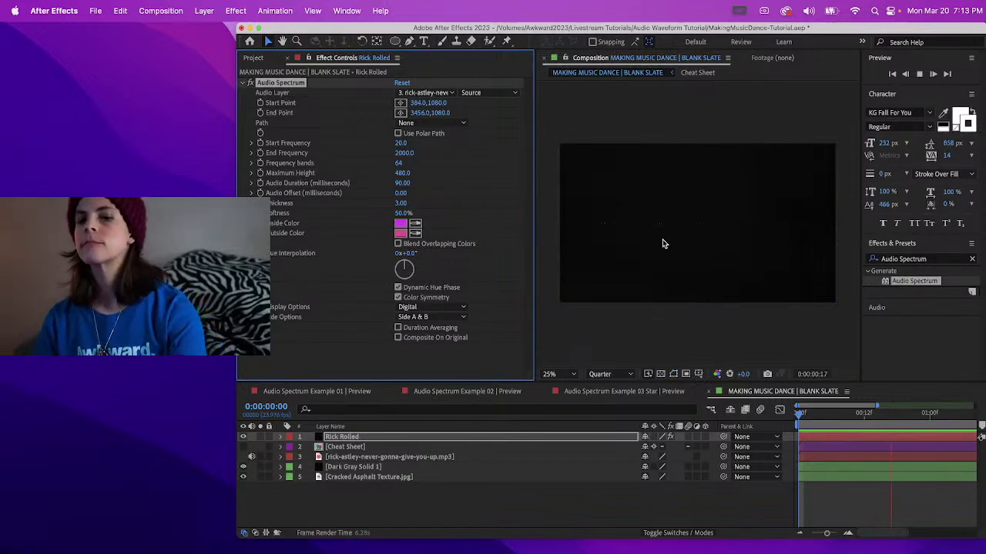
key(space)
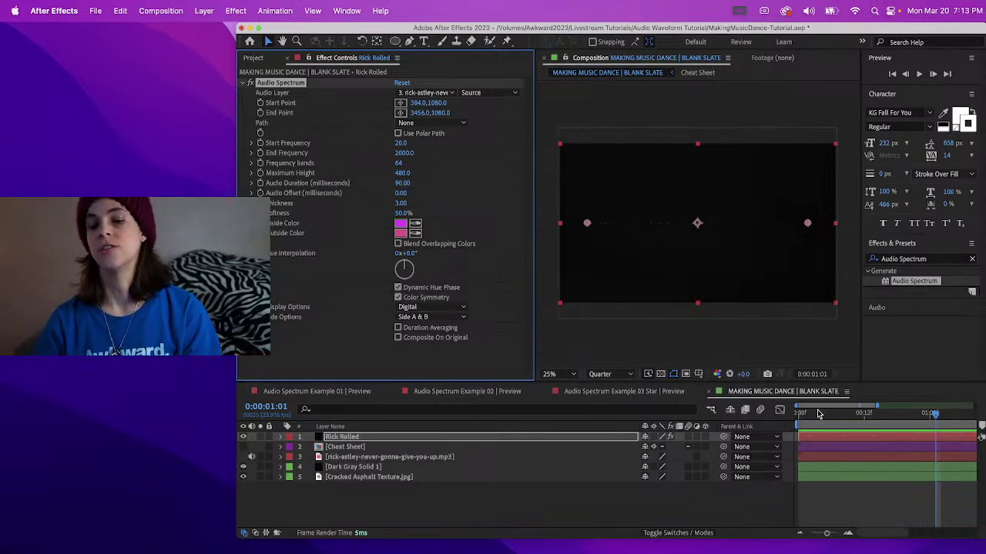
drag(819, 417, 798, 417)
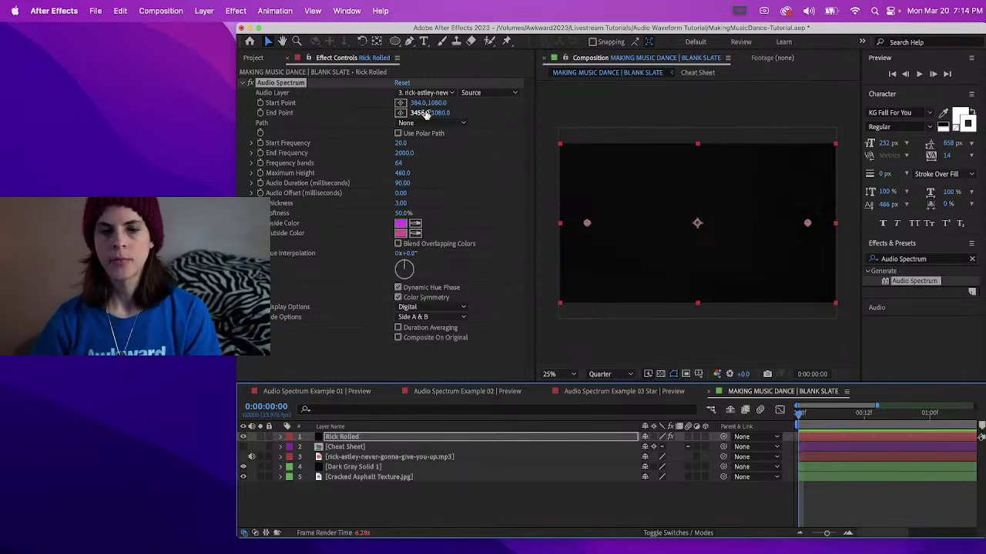
- Set Audio Spectrum Start Point X to -1.0 and End Point X to 3861.0, then preview
drag(416, 104, 231, 140)
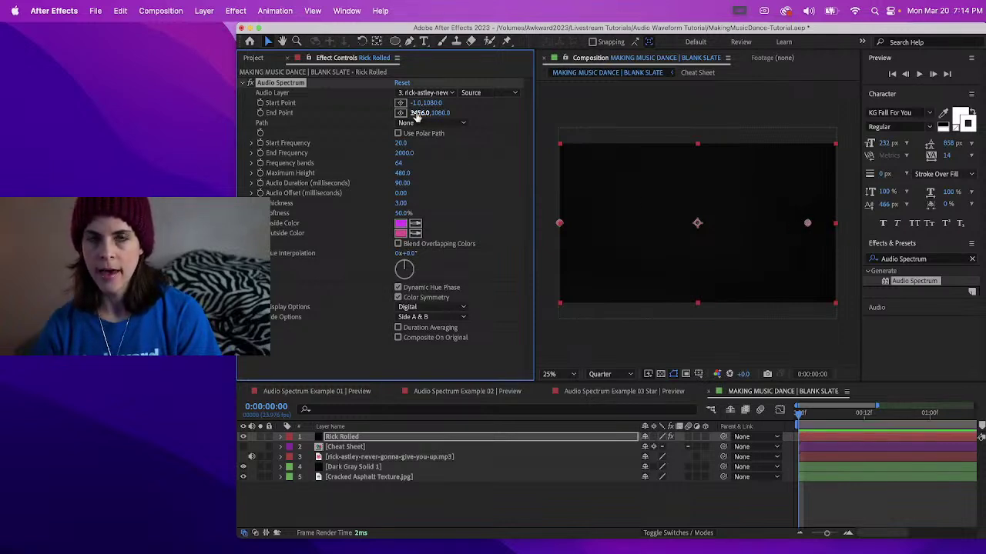
drag(417, 115, 638, 103)
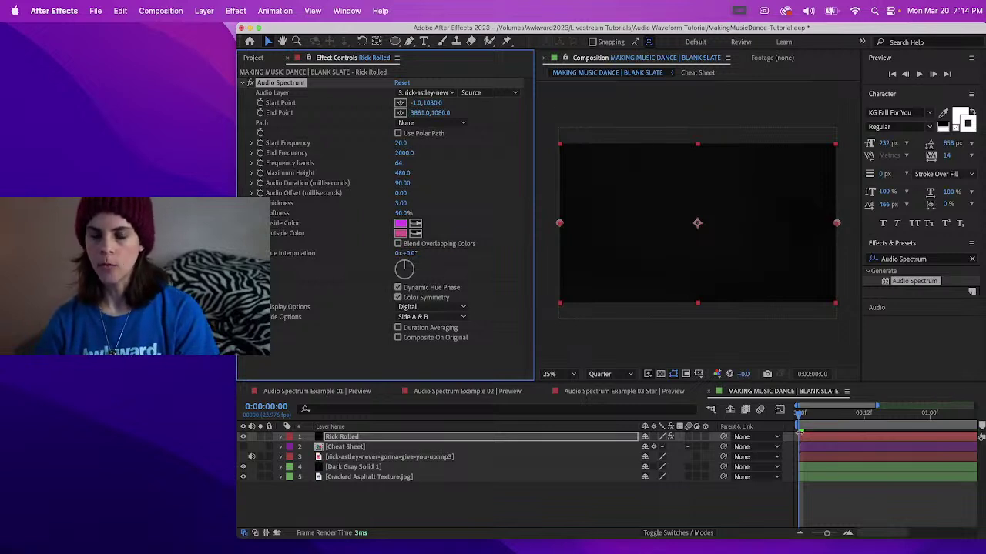
key(space)
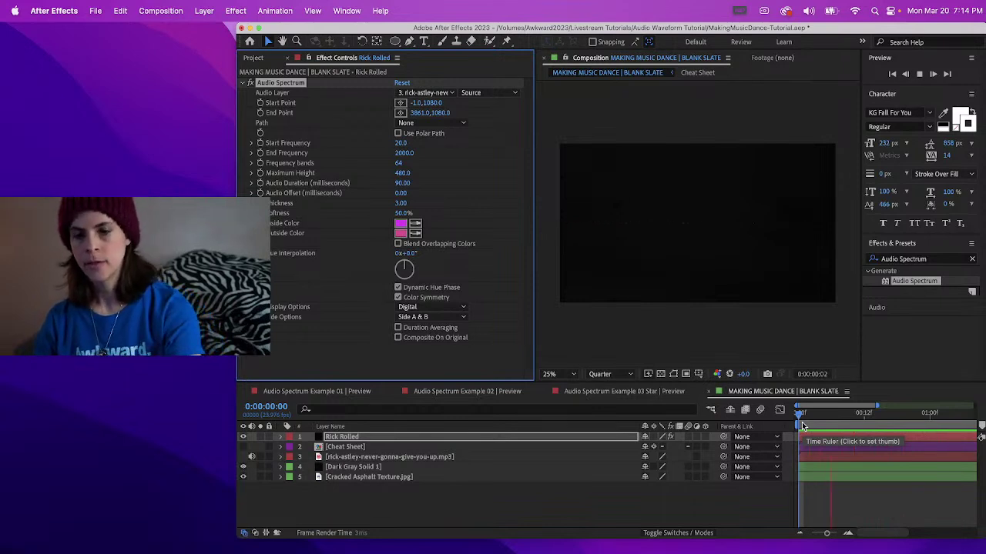
key(space)
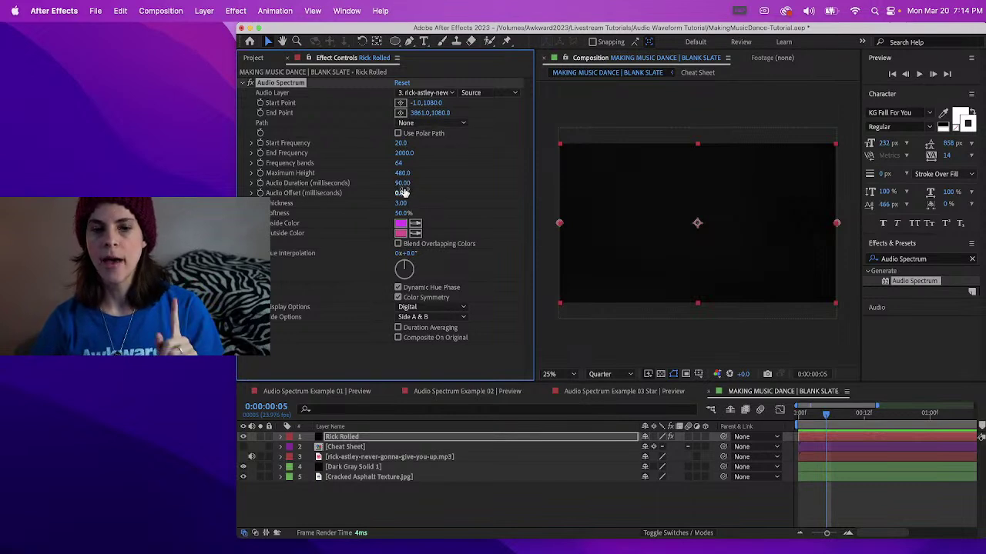
- Raise Audio Spectrum Maximum Height from 480 to 19030, previewing from the start in between
drag(399, 173, 621, 153)
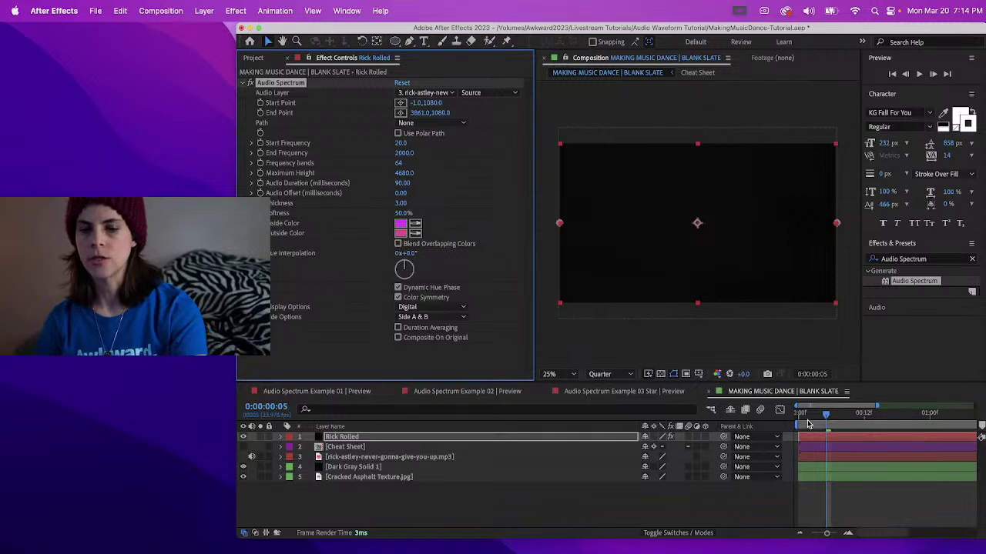
key(Home)
key(space)
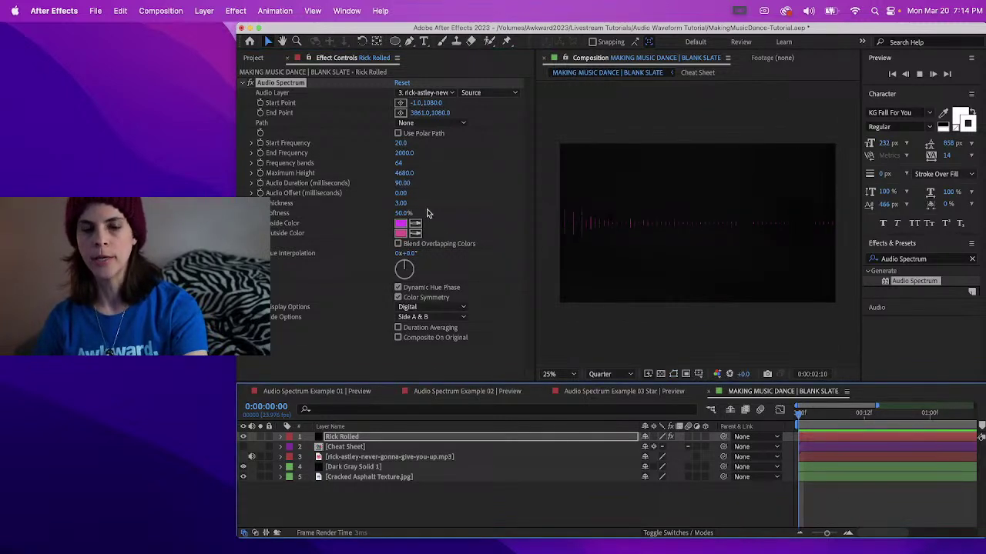
key(space)
drag(401, 178, 497, 179)
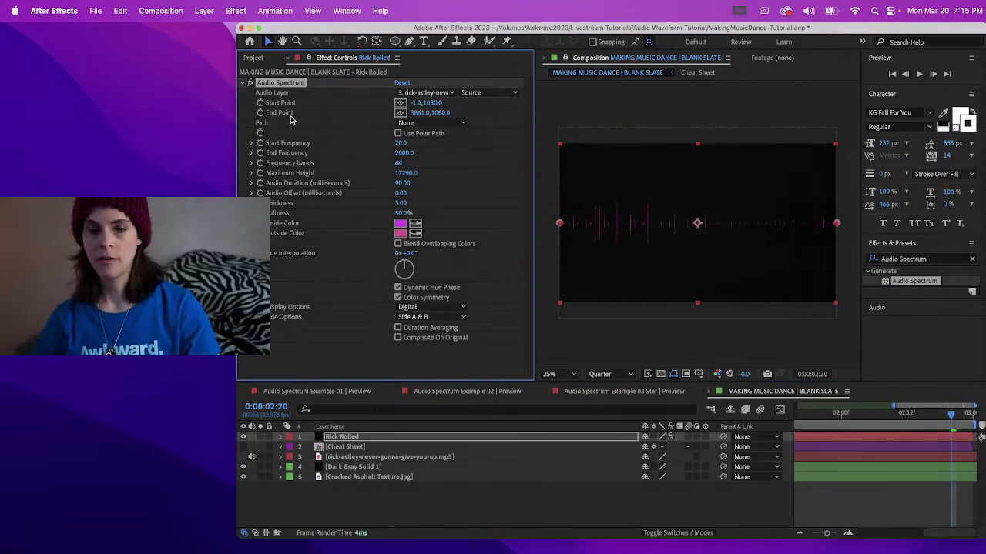
drag(418, 175, 496, 175)
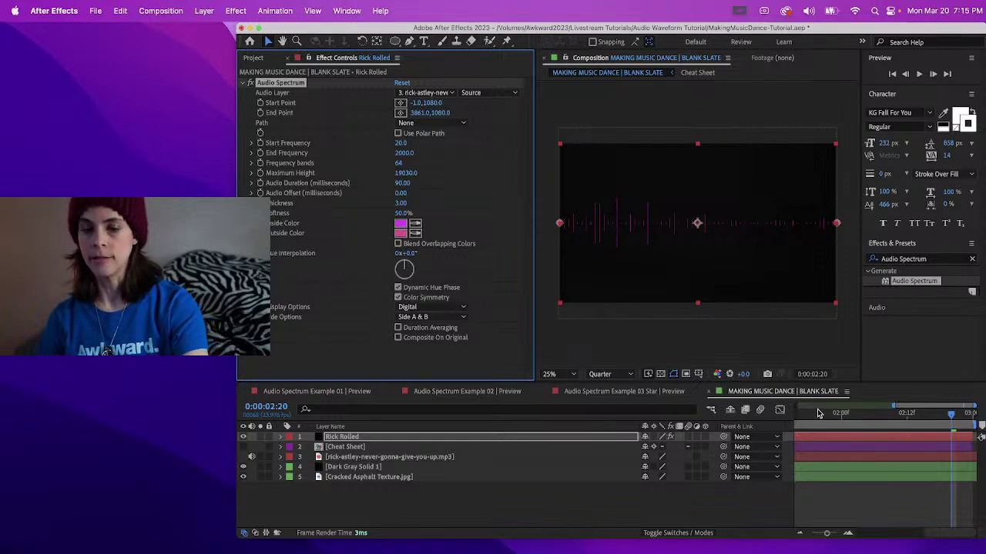
click(820, 414)
key(space)
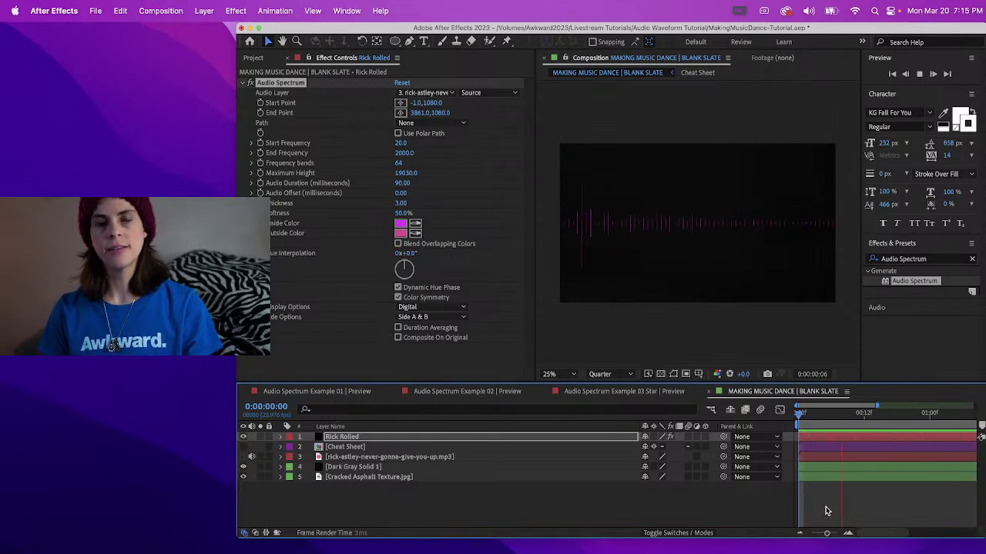
key(space)
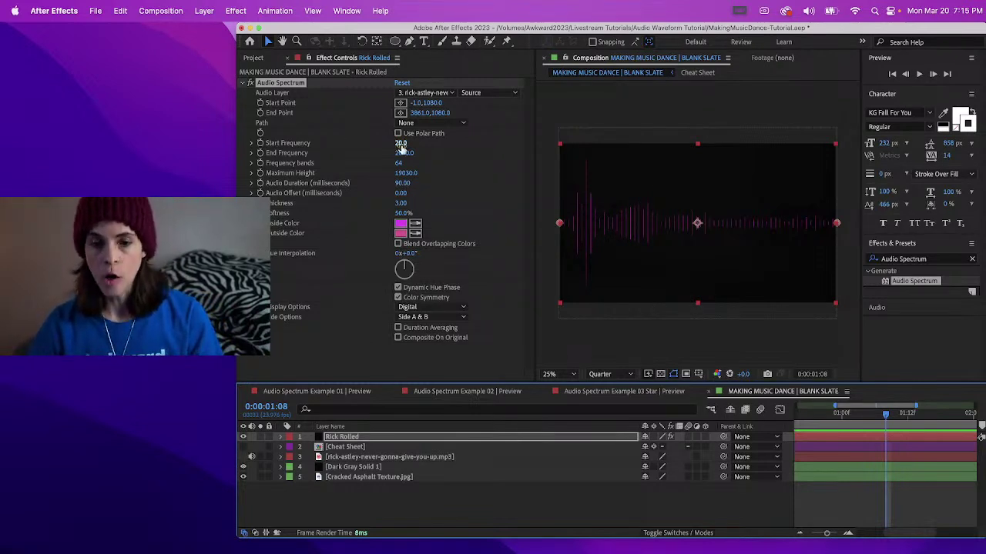
- Lower Start Frequency from 20.0 to 1.0 and return the playhead to the start
drag(401, 144, 395, 145)
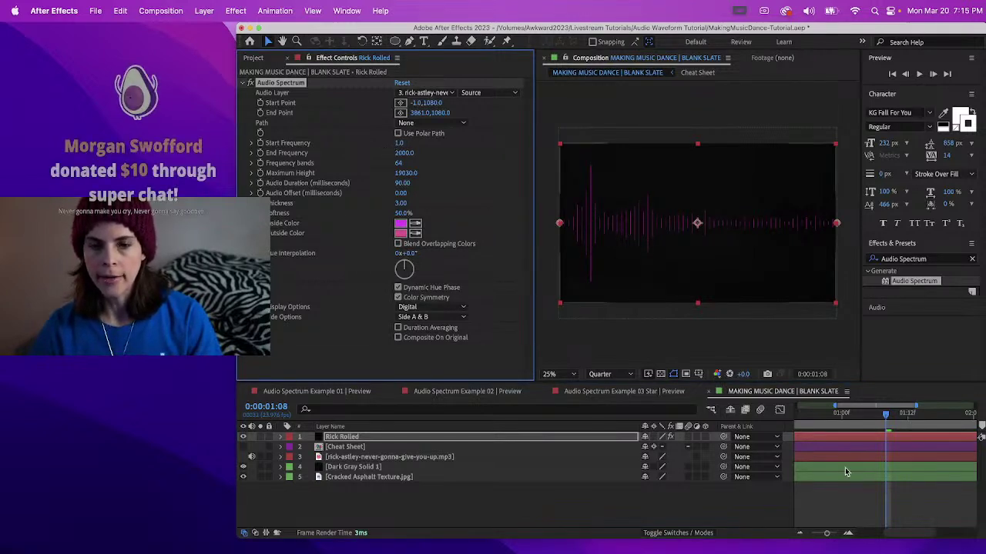
click(806, 422)
drag(804, 424, 763, 425)
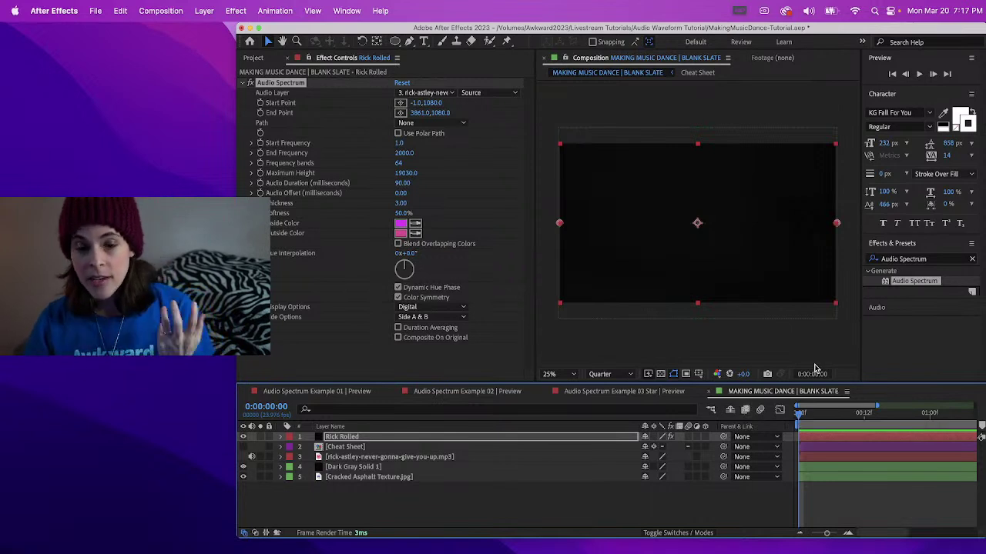
- Move the playhead to 0:00:00:10 and raise Frequency bands from 64 to 589
drag(811, 416, 853, 415)
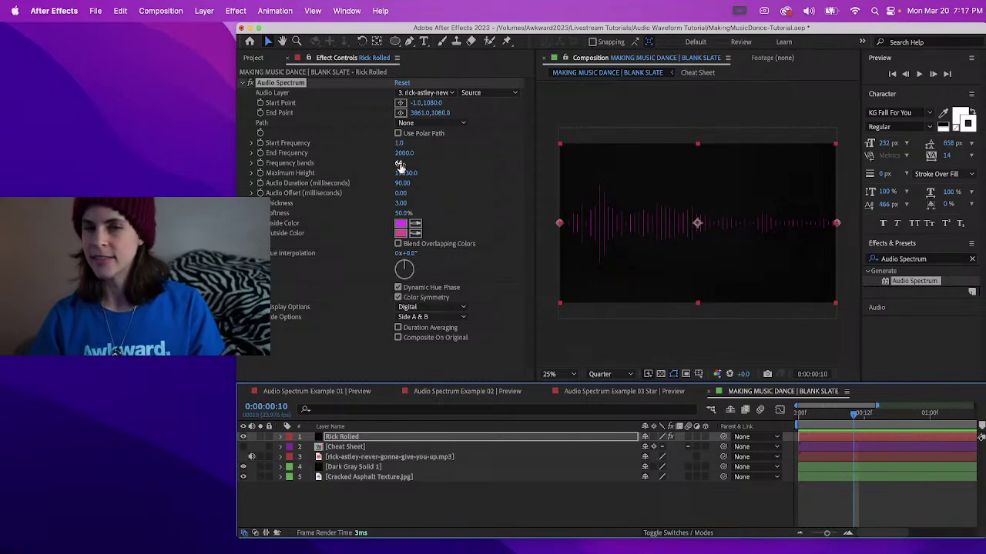
drag(399, 166, 693, 149)
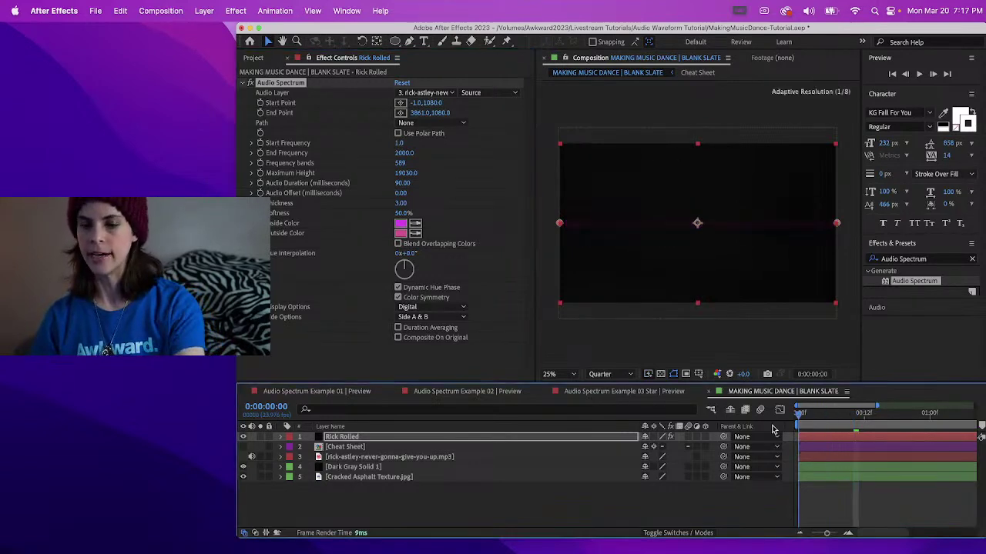
key(Home)
key(space)
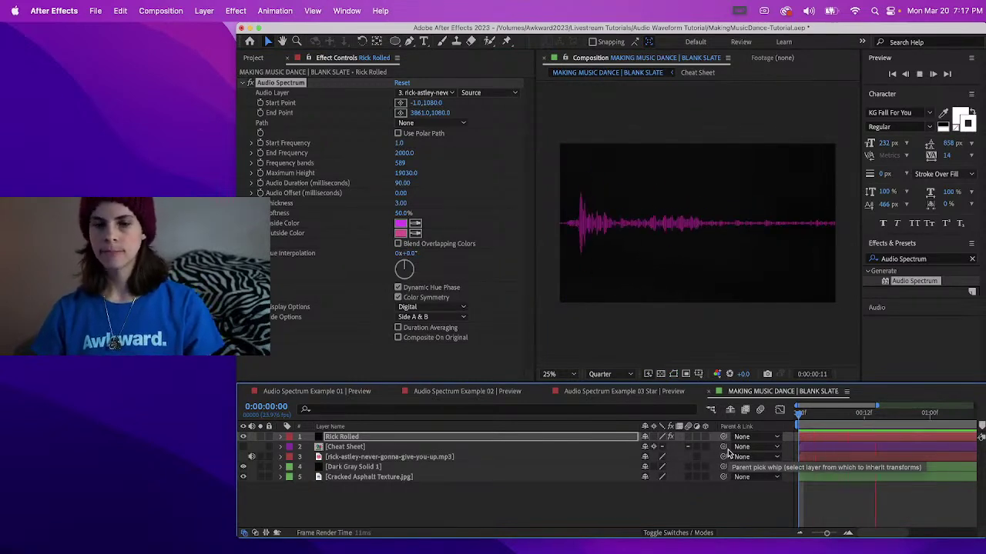
key(space)
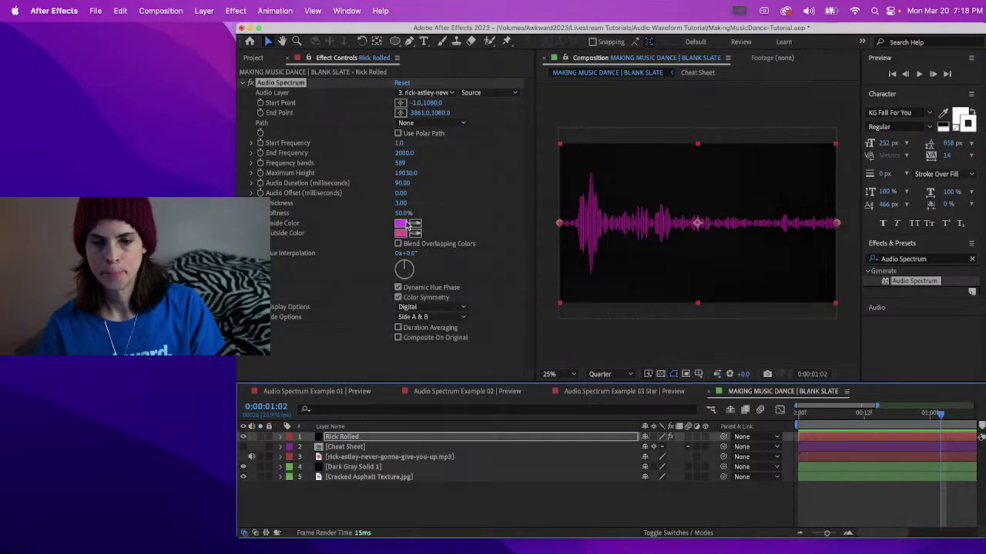
- Change the Audio Spectrum Inside Color from magenta to golden orange FFAE00
click(400, 224)
drag(243, 389, 249, 427)
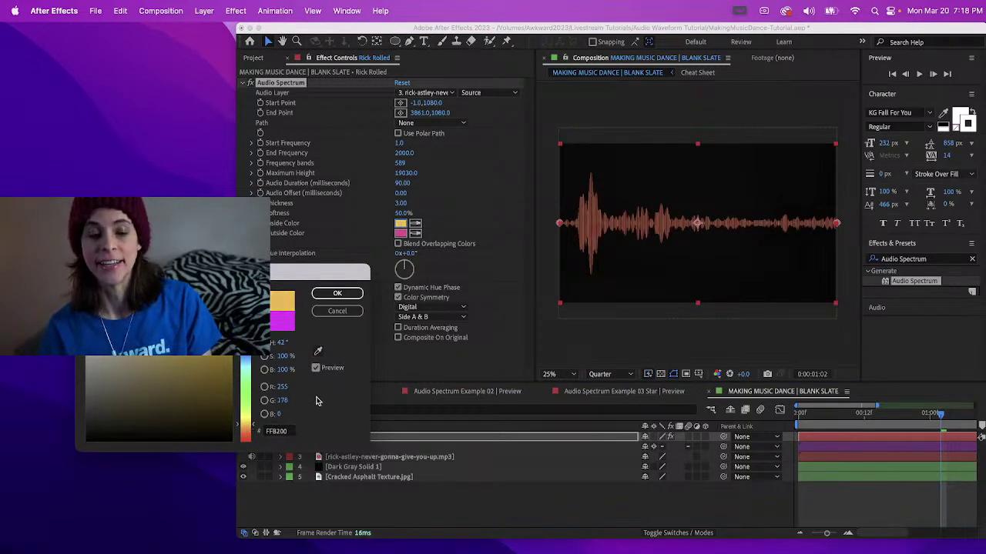
click(247, 429)
drag(246, 429, 248, 426)
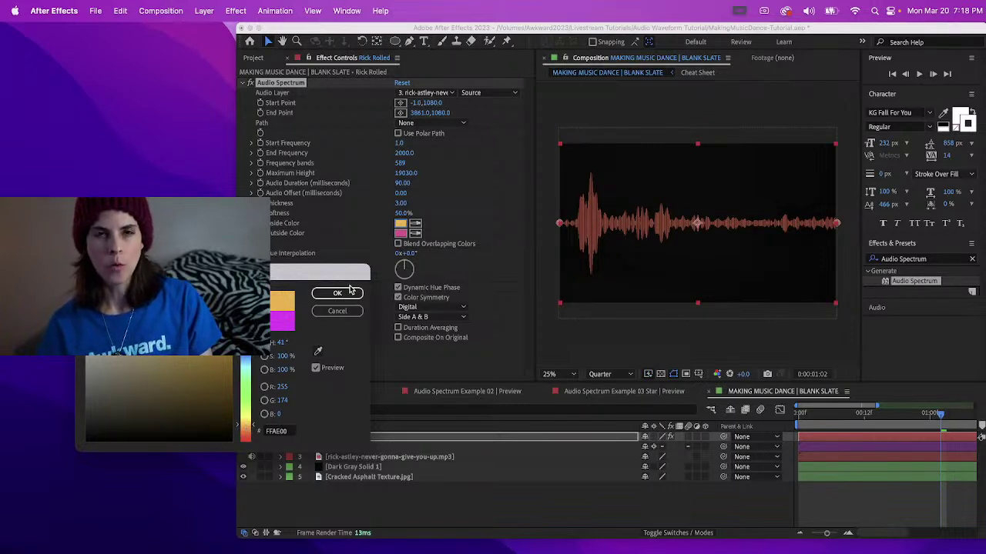
click(325, 293)
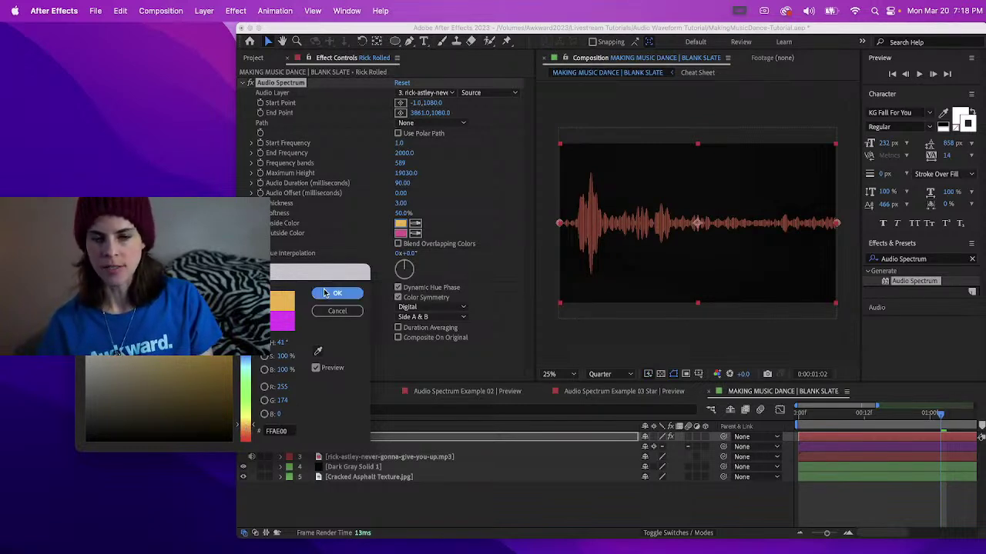
- Try a yellower Inside Color, discard it, and preview the waveform
click(415, 232)
click(401, 224)
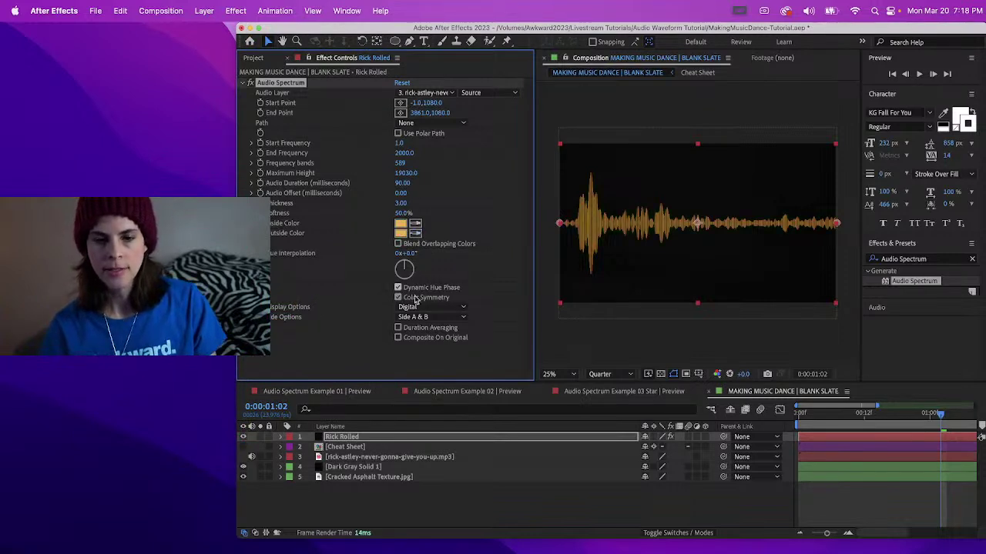
click(402, 224)
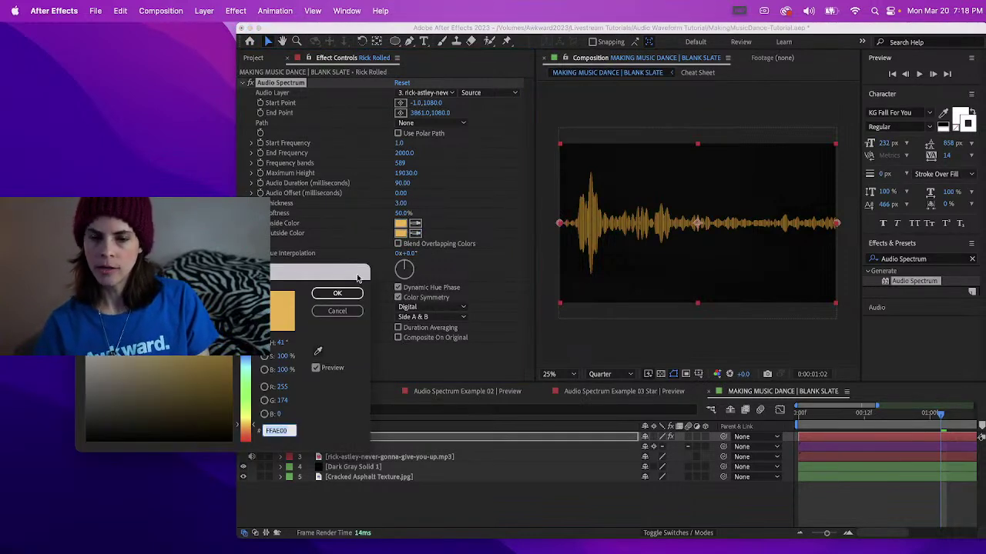
drag(250, 428, 249, 420)
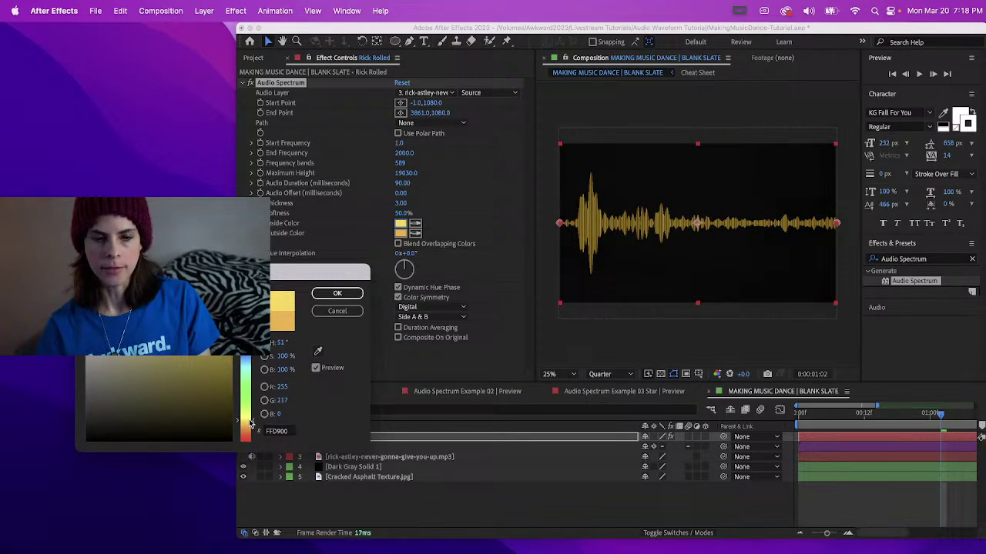
click(336, 311)
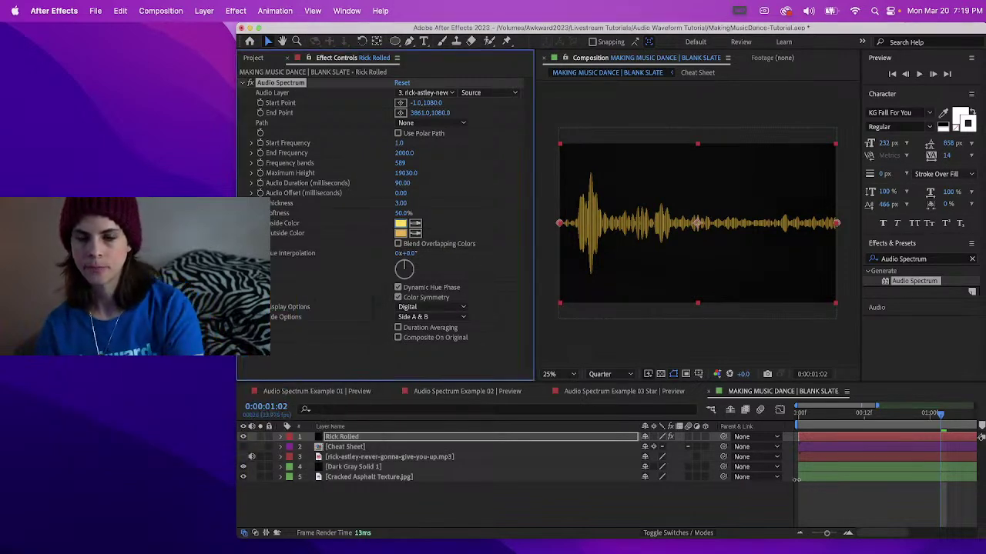
key(space)
key(space)
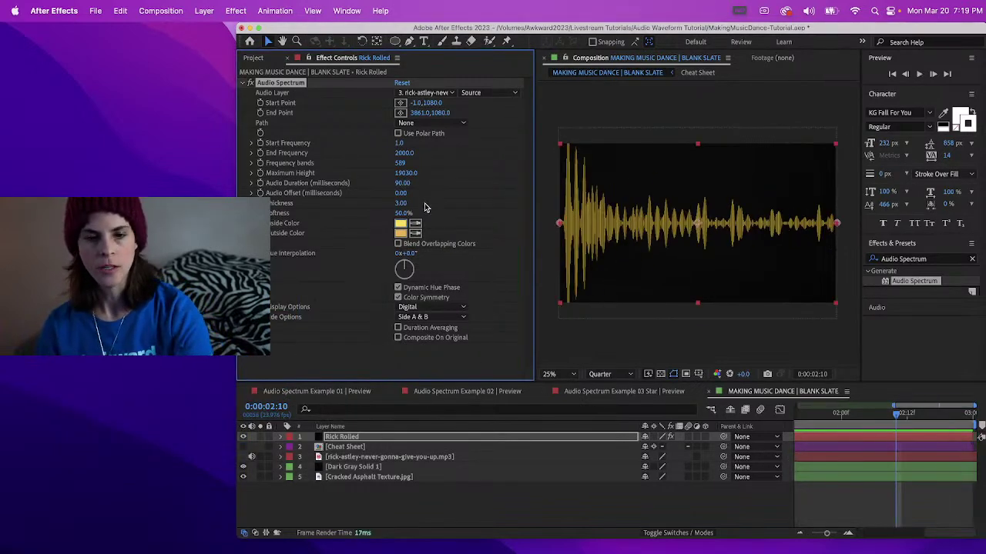
- Shift the Outside Color toward yellow to match the orange inside
click(399, 233)
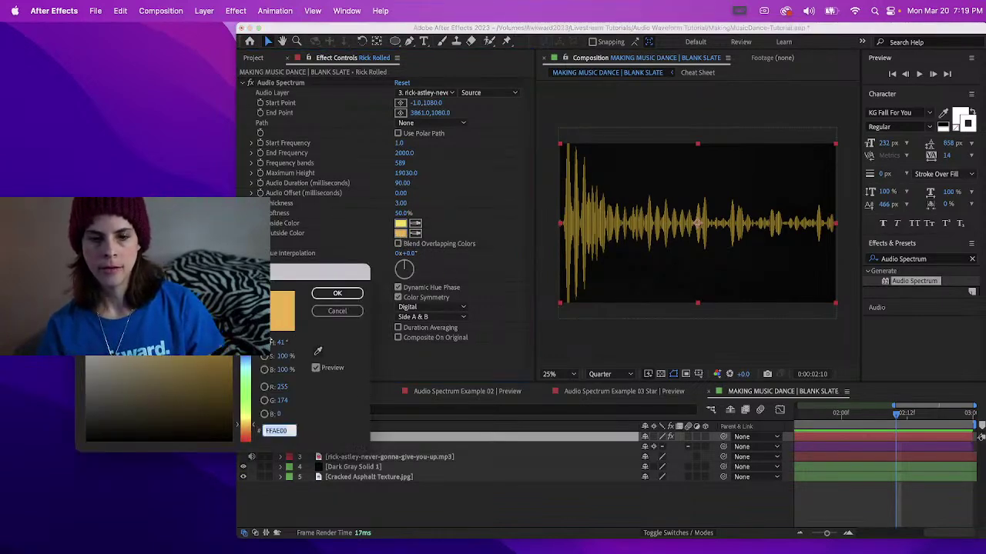
drag(244, 440, 252, 425)
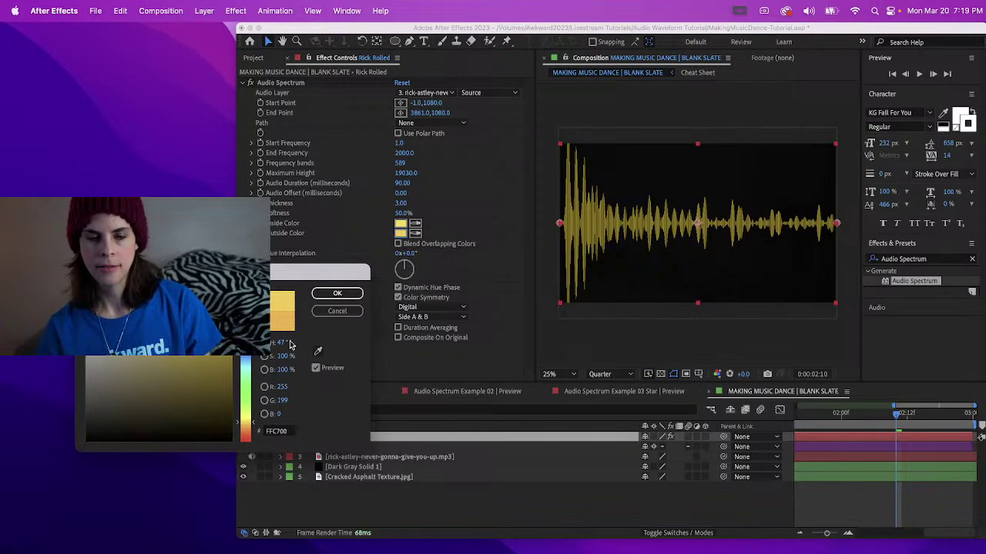
click(341, 296)
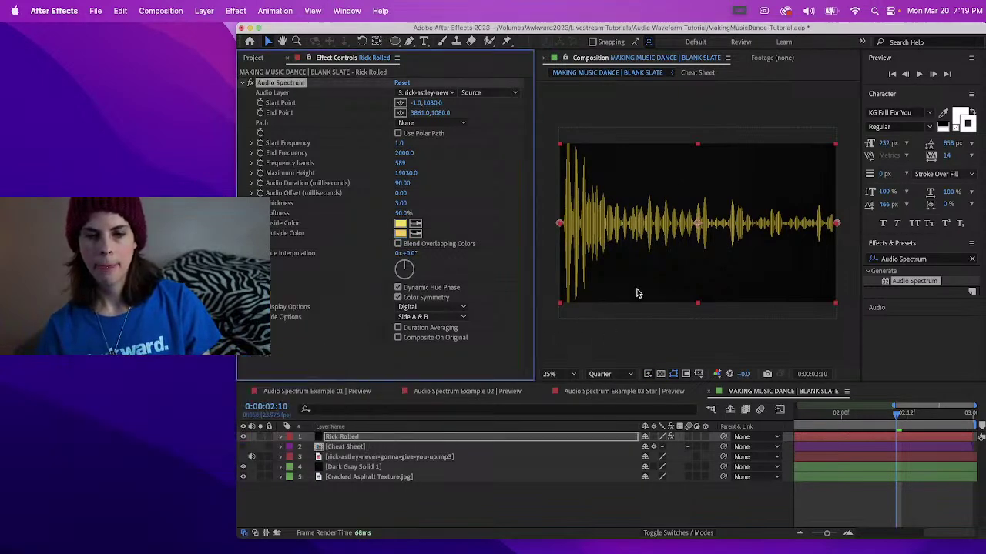
- At 0:00:01:21, fine-tune the Inside Color to orange FFAC00
key(F2)
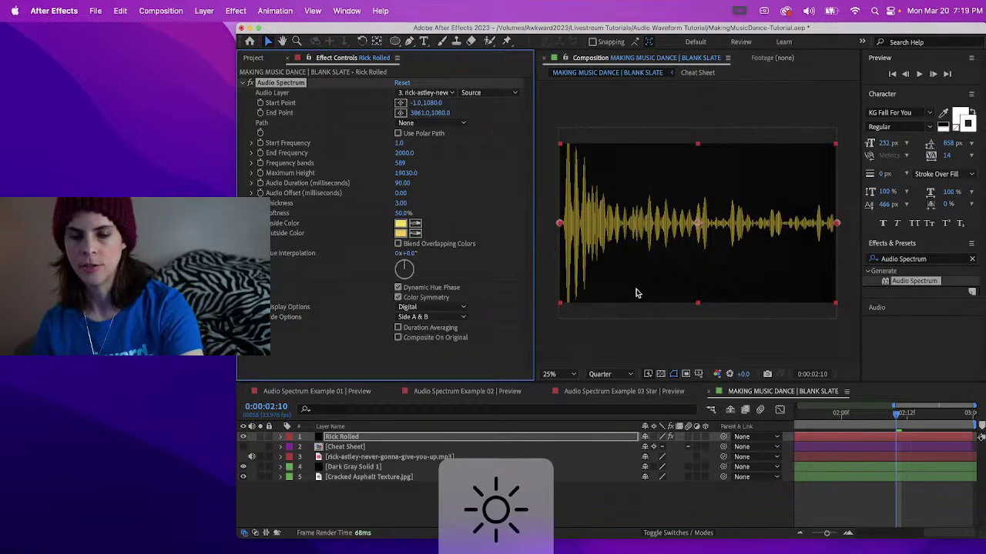
click(823, 415)
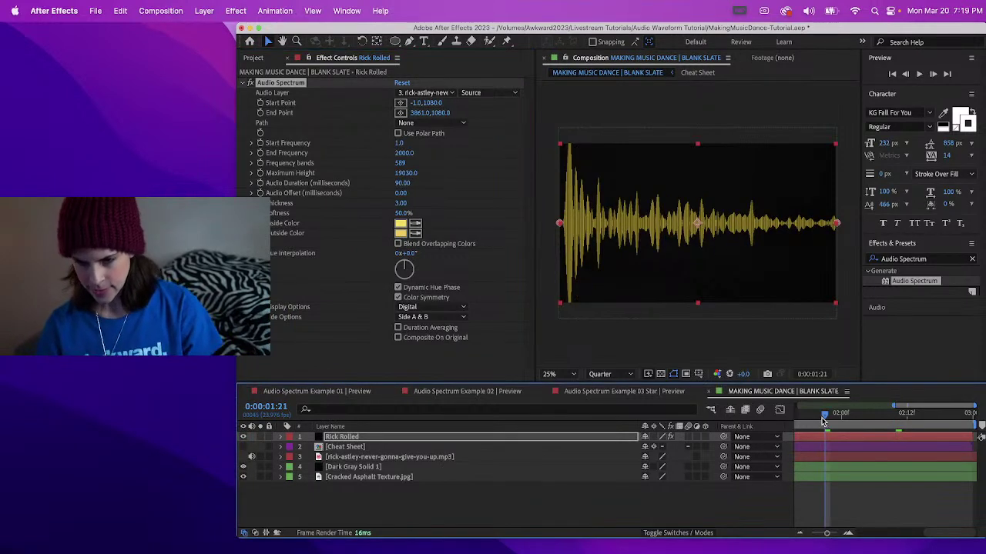
click(400, 226)
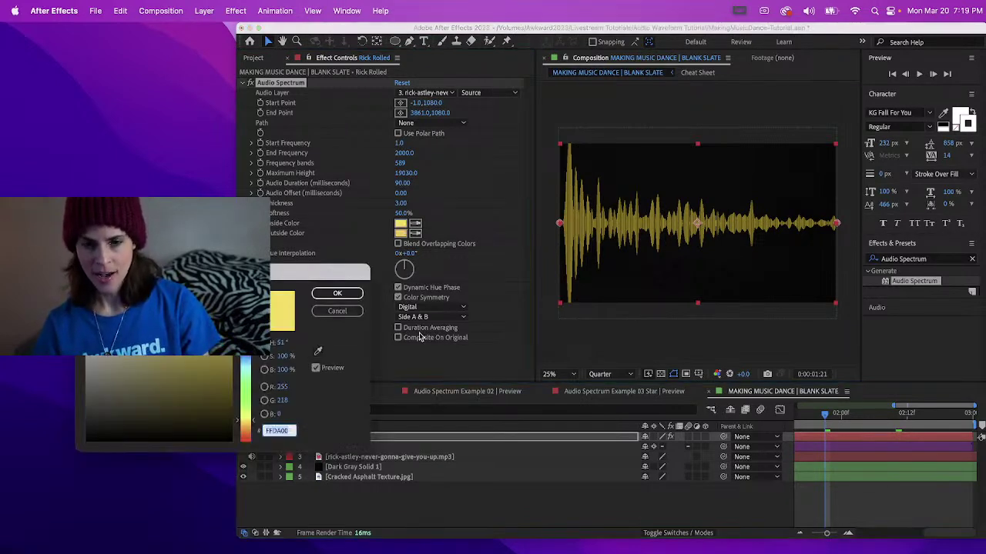
drag(249, 430, 247, 429)
click(338, 293)
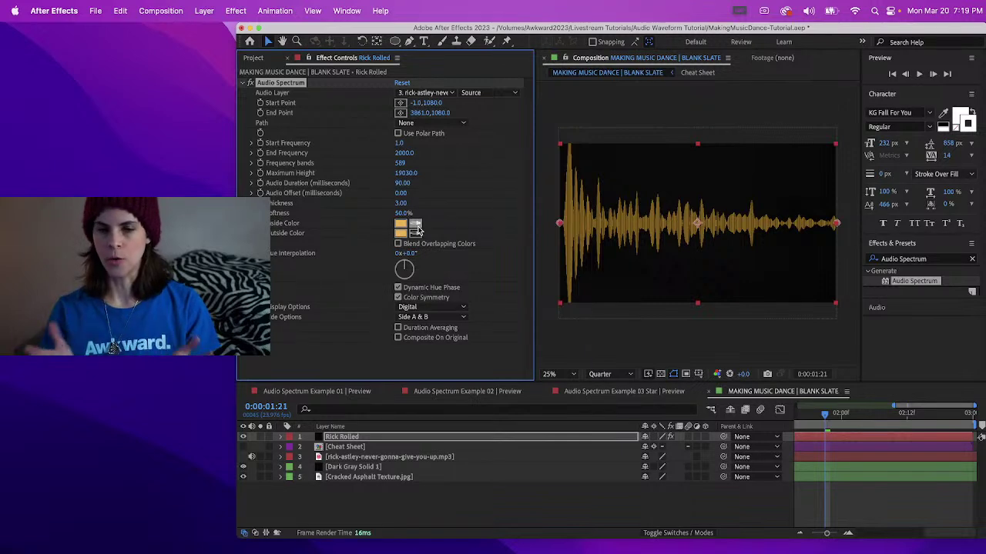
- Switch Display Options from Digital to Analog lines, previewing before and after
key(space)
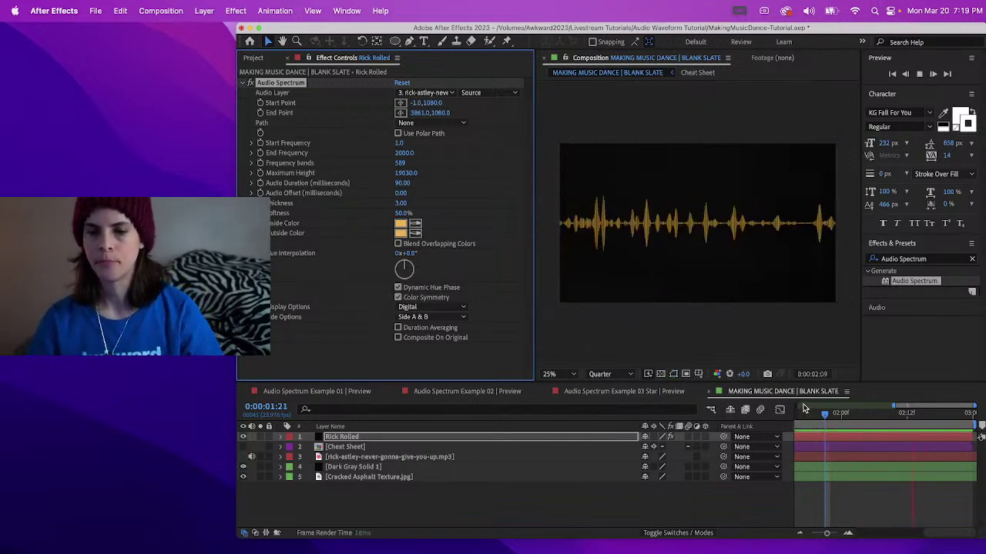
key(space)
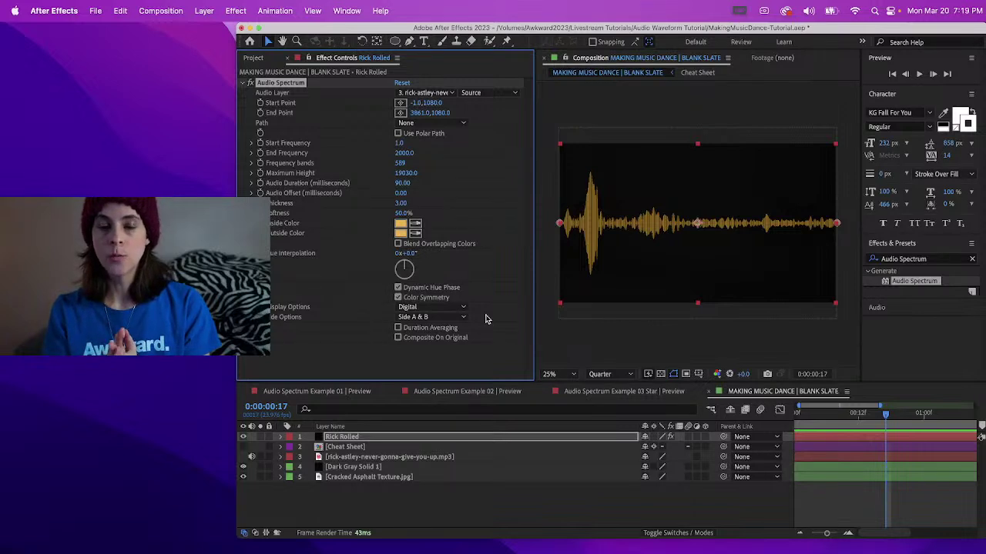
click(426, 308)
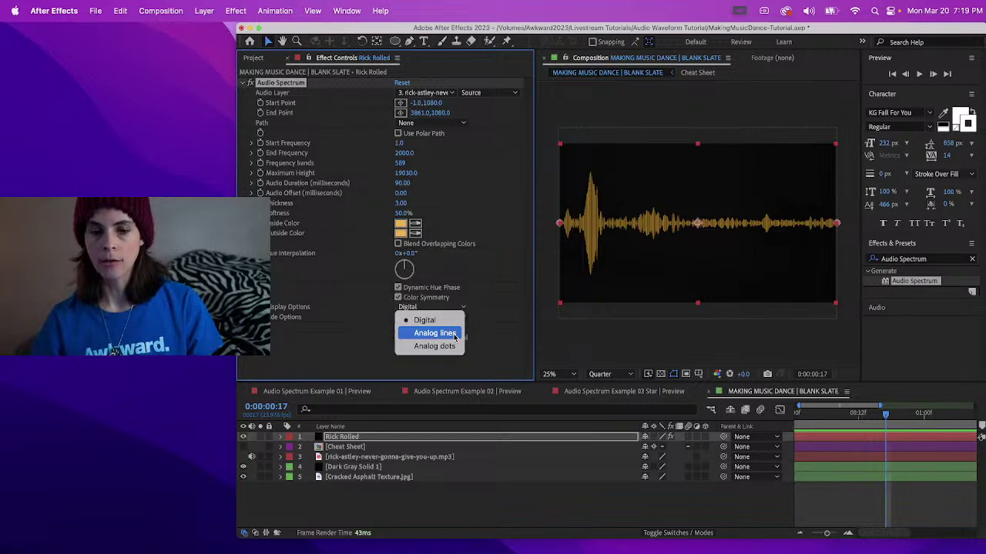
click(454, 336)
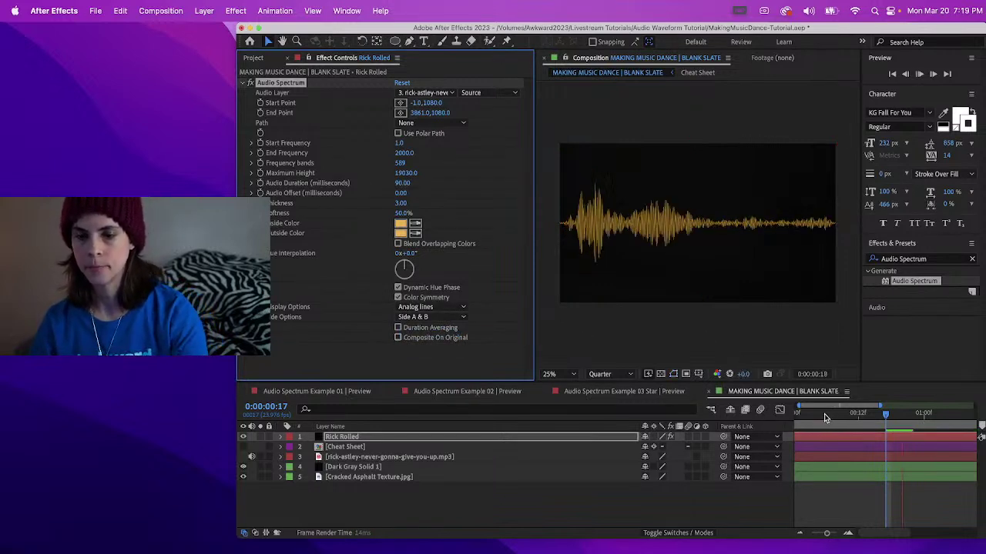
key(space)
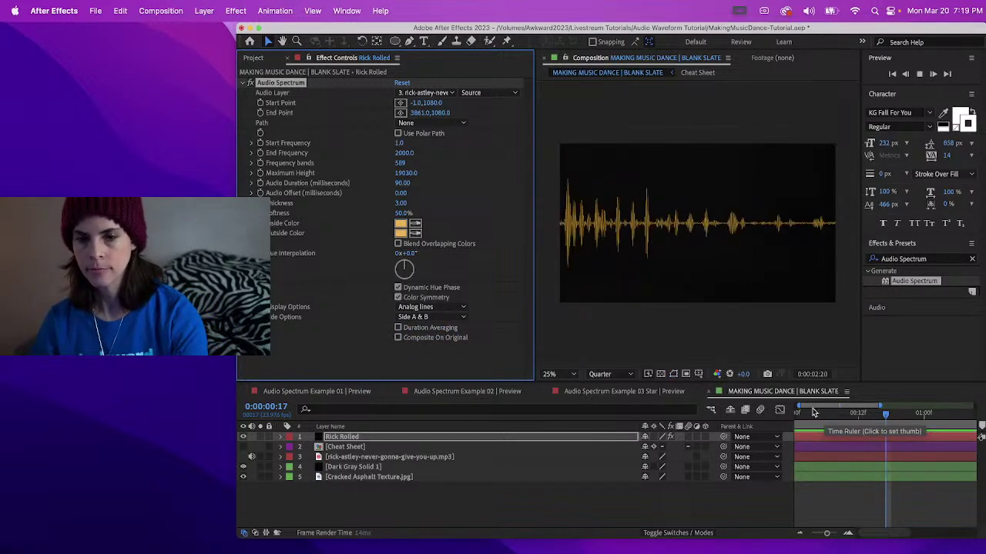
key(space)
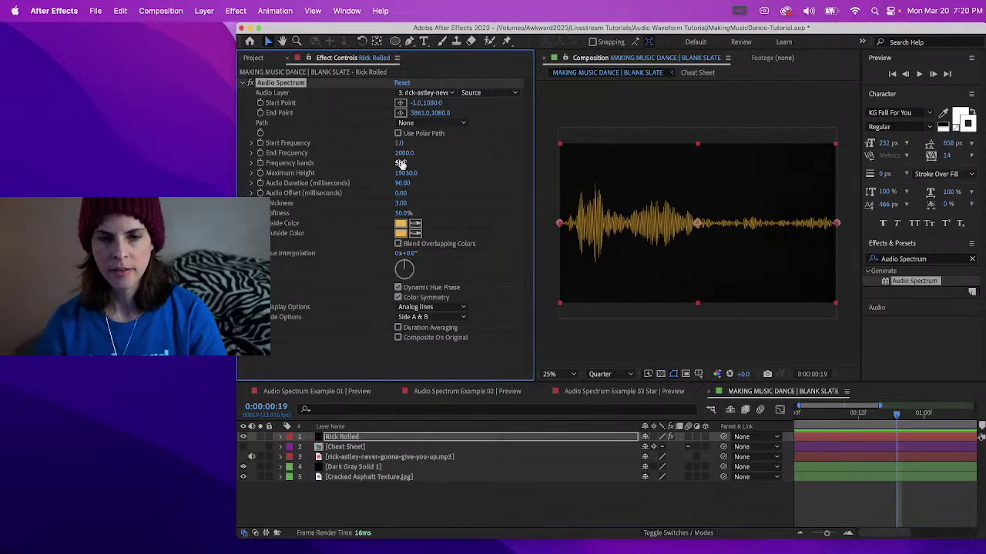
- Lower Frequency bands from 589 to 89 and preview the sparser waveform
drag(399, 163, 377, 163)
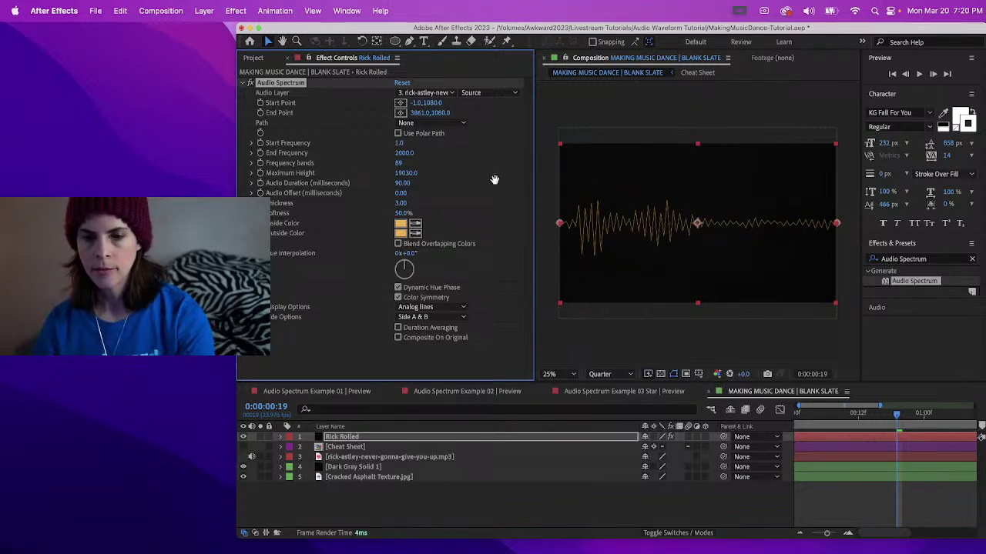
key(space)
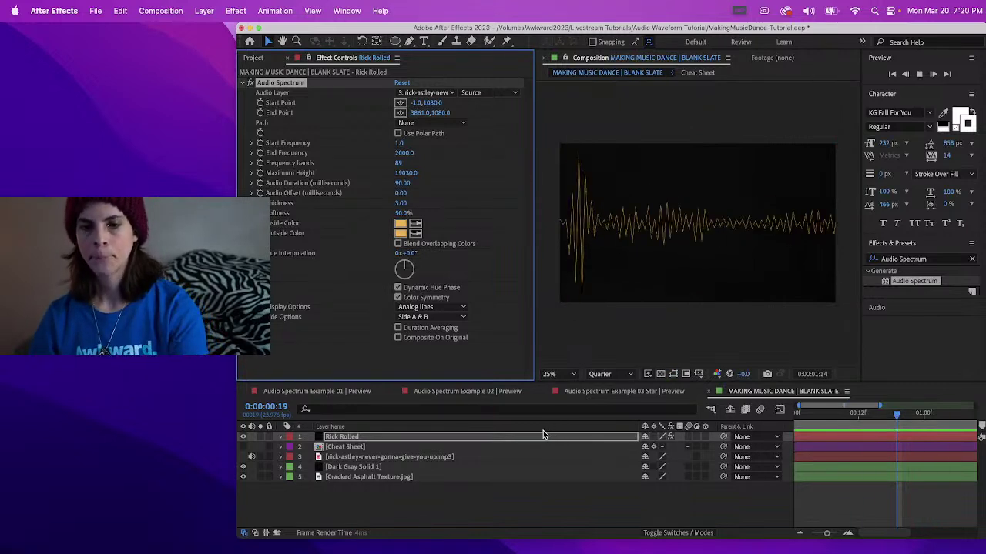
key(space)
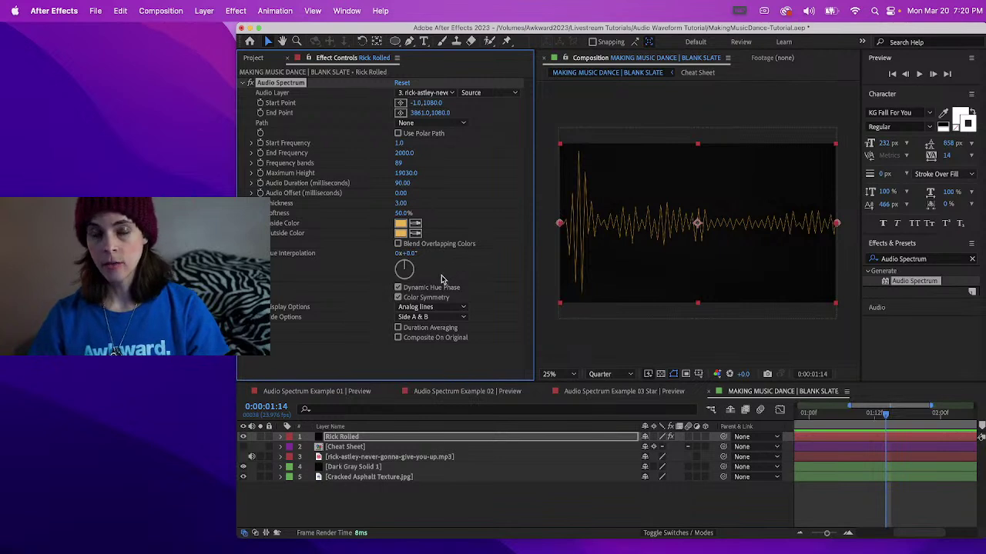
- Try the Analog dots display option and preview the dotted waveform
click(425, 307)
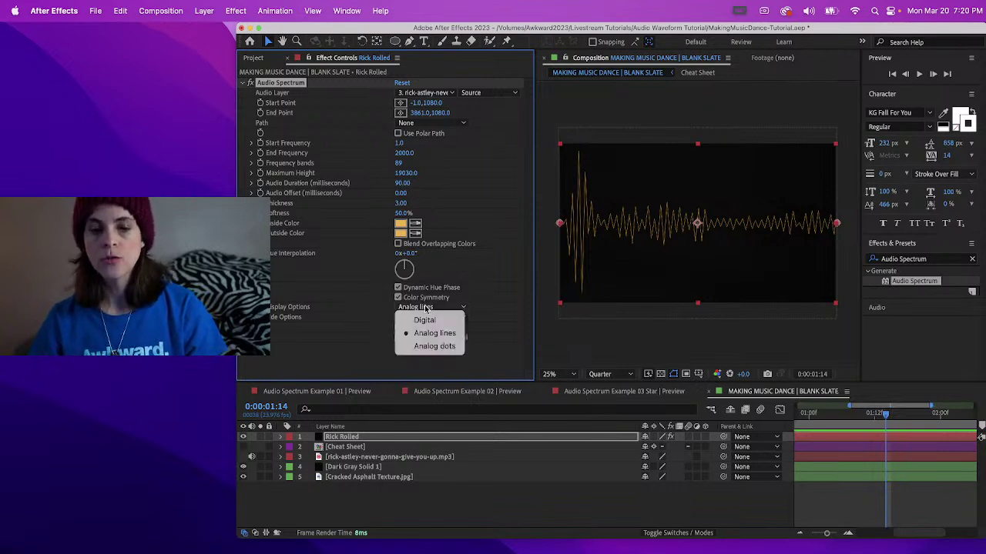
click(426, 346)
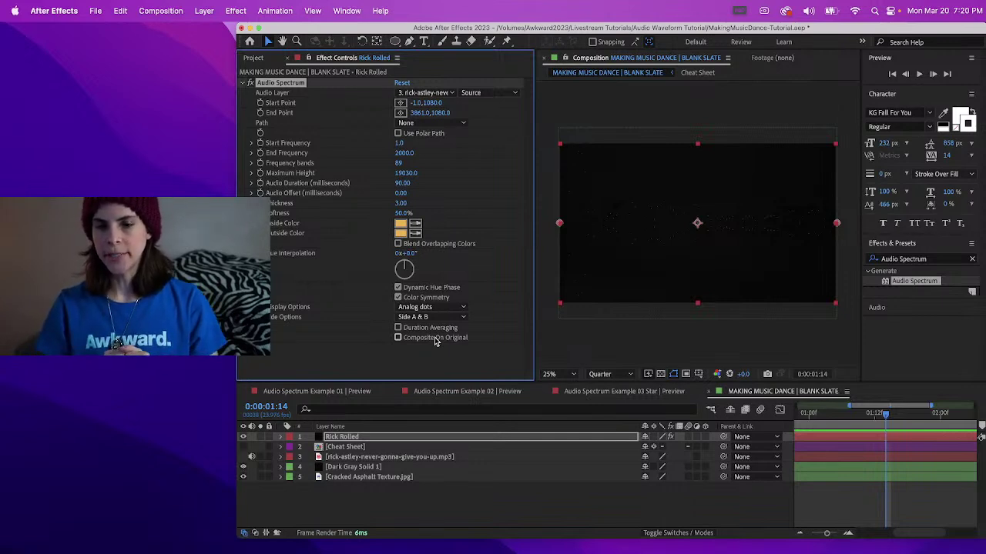
key(space)
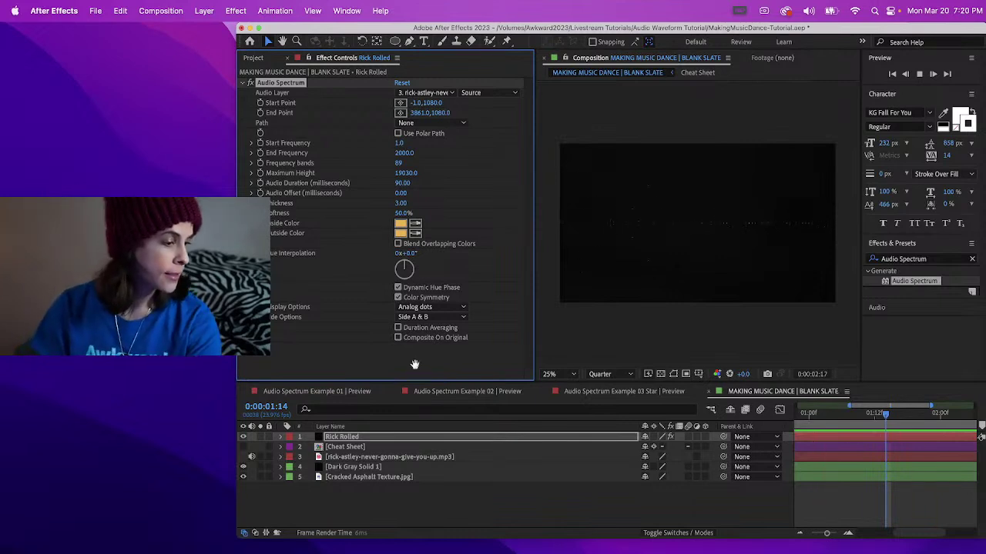
key(space)
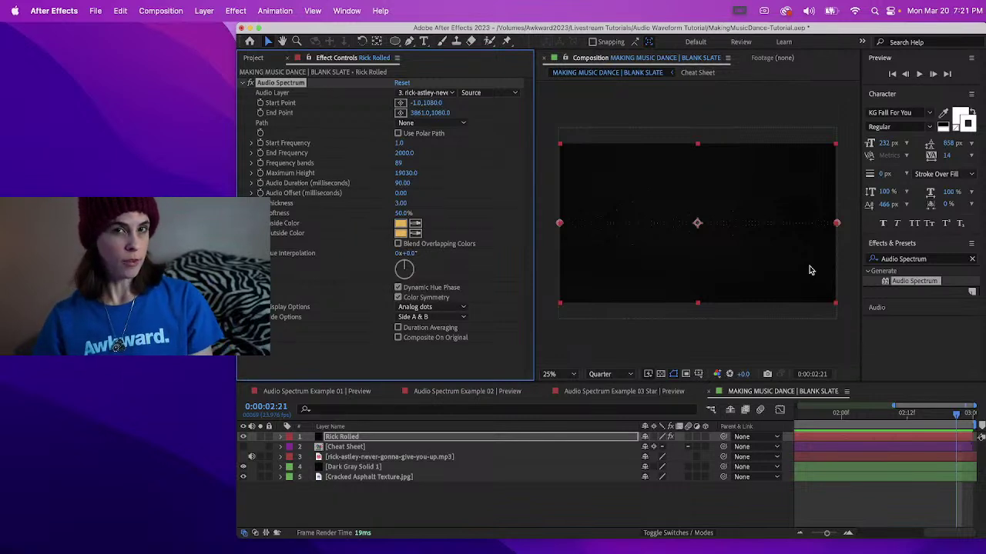
- Preview from the start, then set Display Options to Digital
click(821, 422)
key(Home)
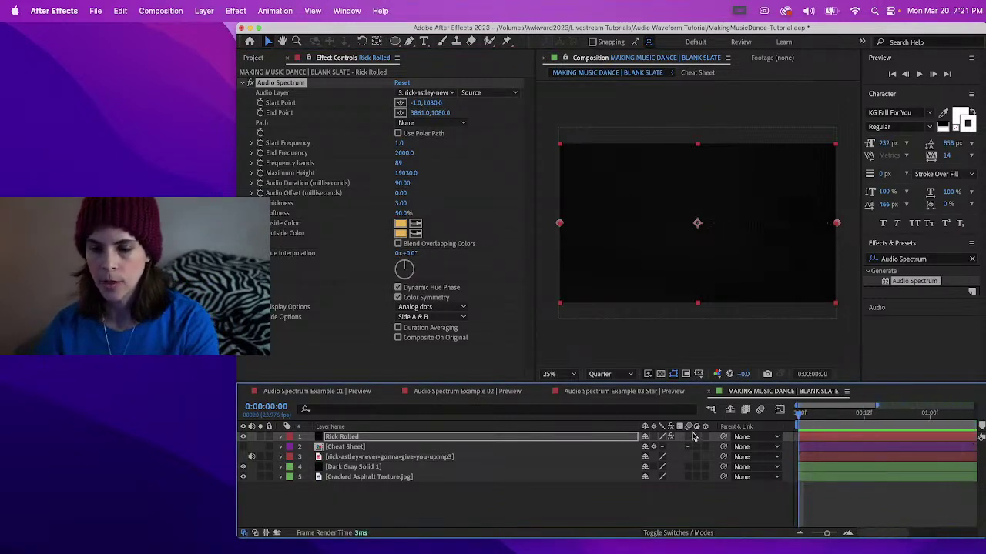
key(space)
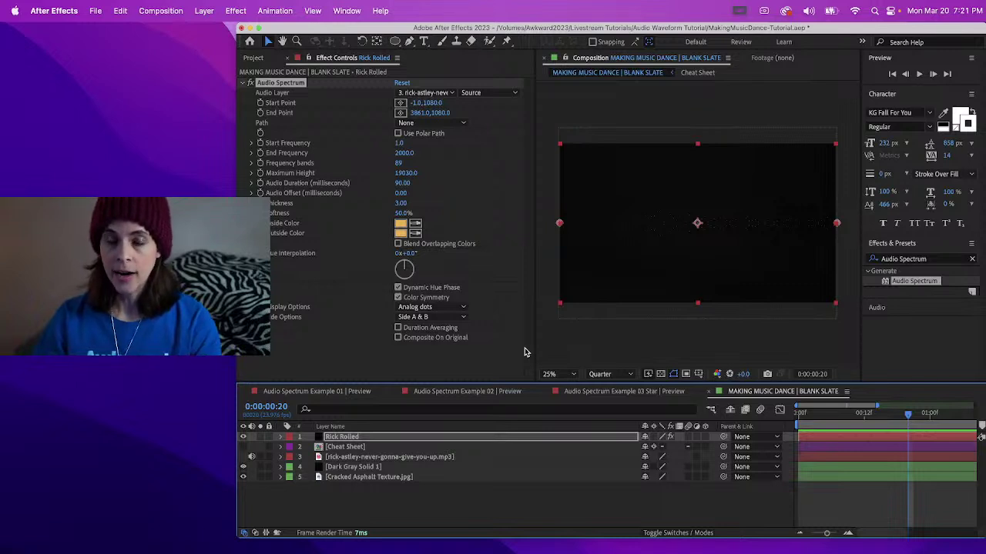
click(424, 309)
click(423, 320)
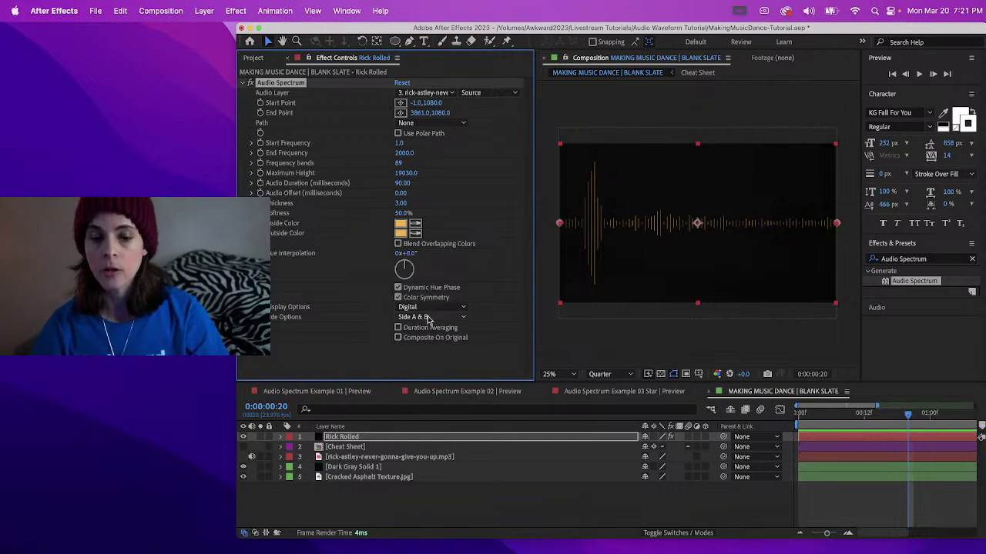
- Set Side Options to Side A and preview the waveform
click(422, 316)
click(426, 330)
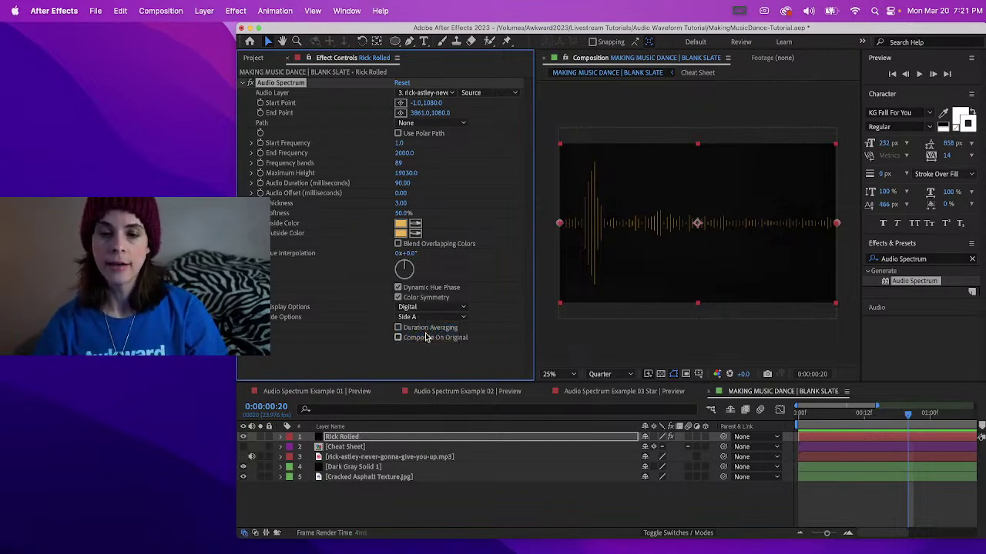
click(804, 415)
key(space)
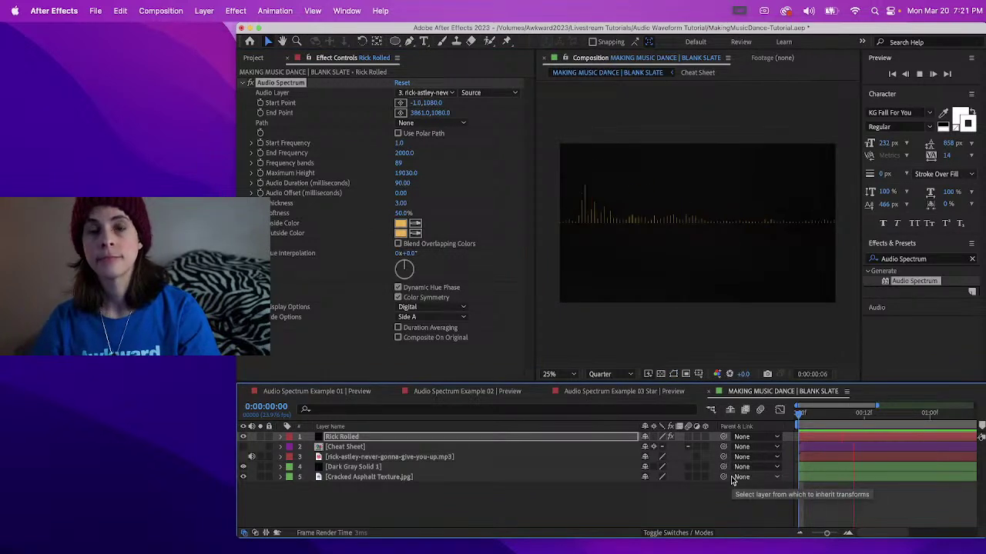
key(space)
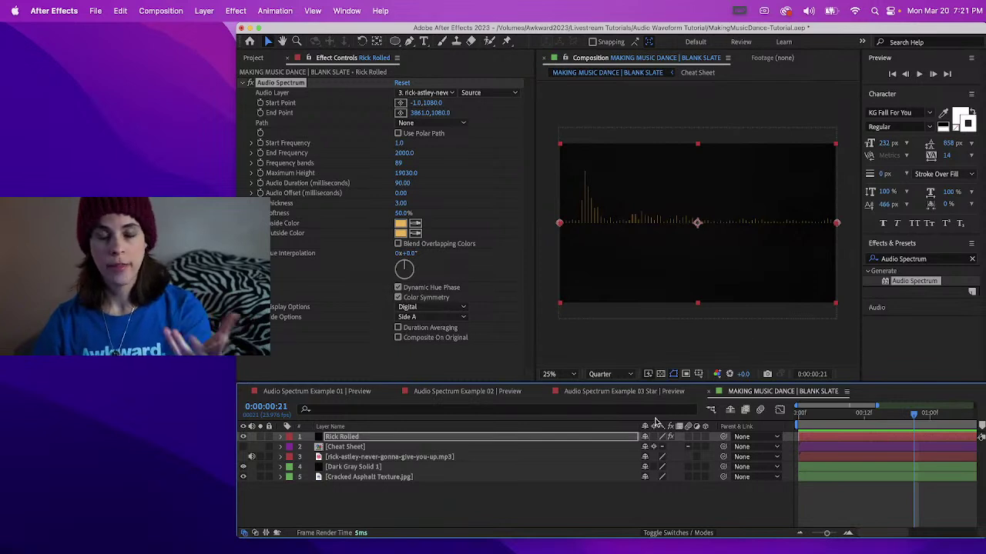
- Set Side Options to Side B so bars hang below the line, and preview
click(428, 316)
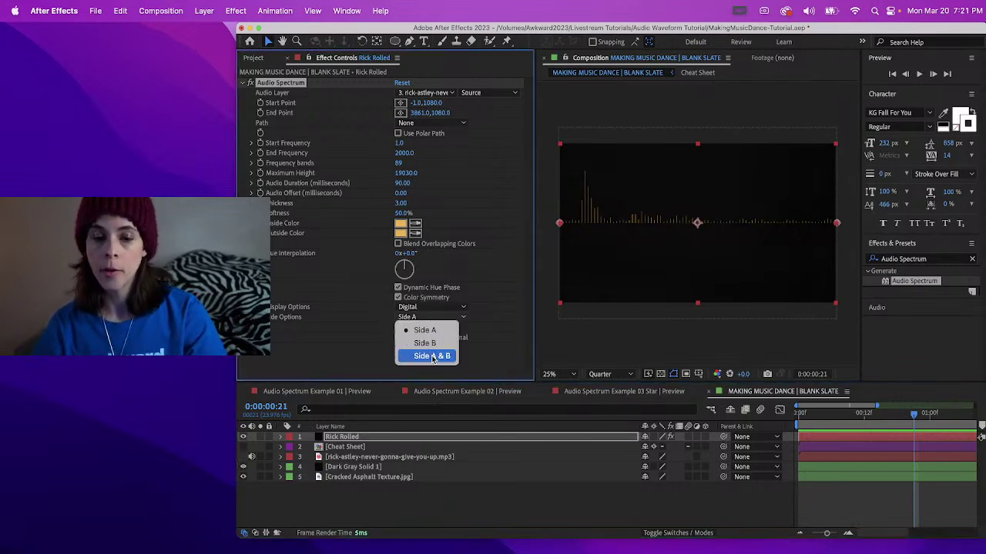
click(426, 344)
click(851, 396)
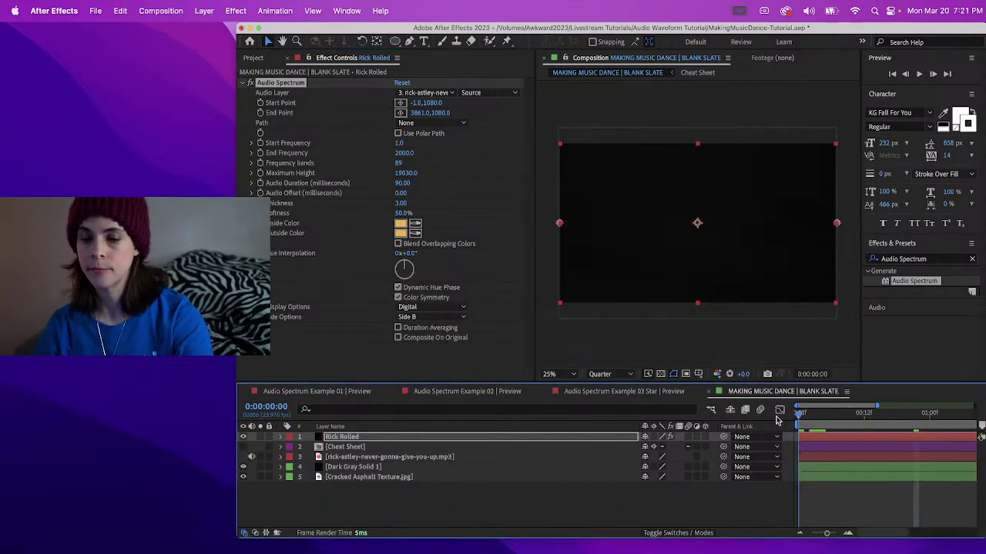
key(space)
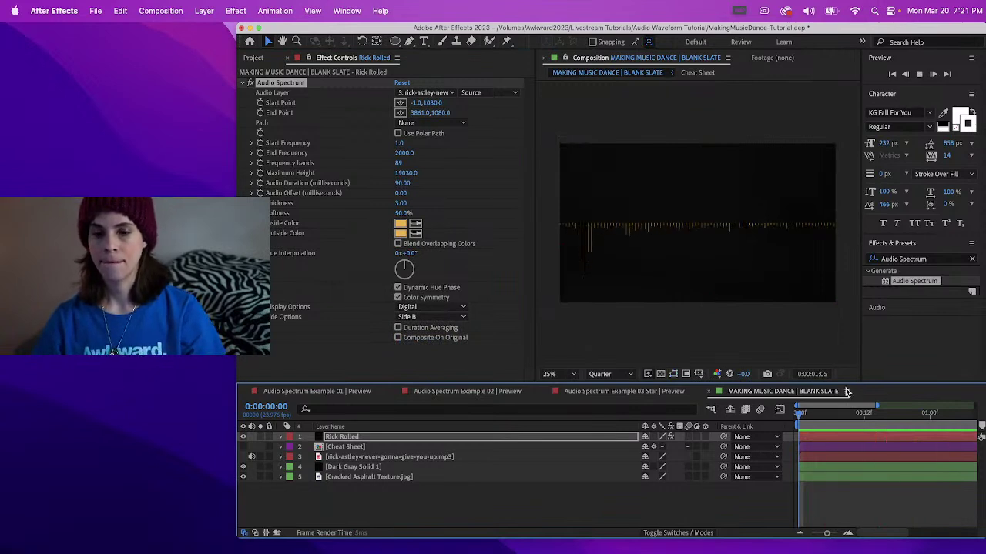
key(space)
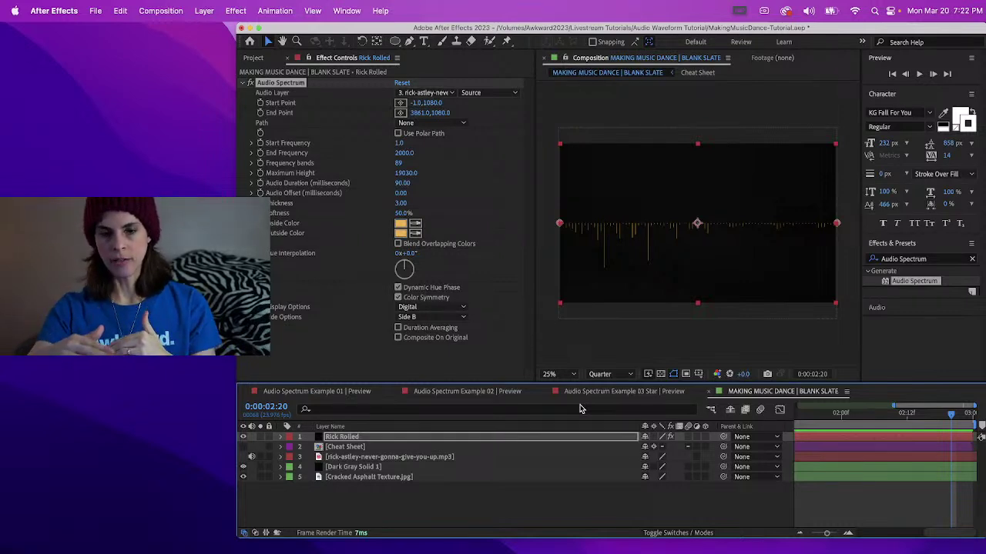
click(314, 392)
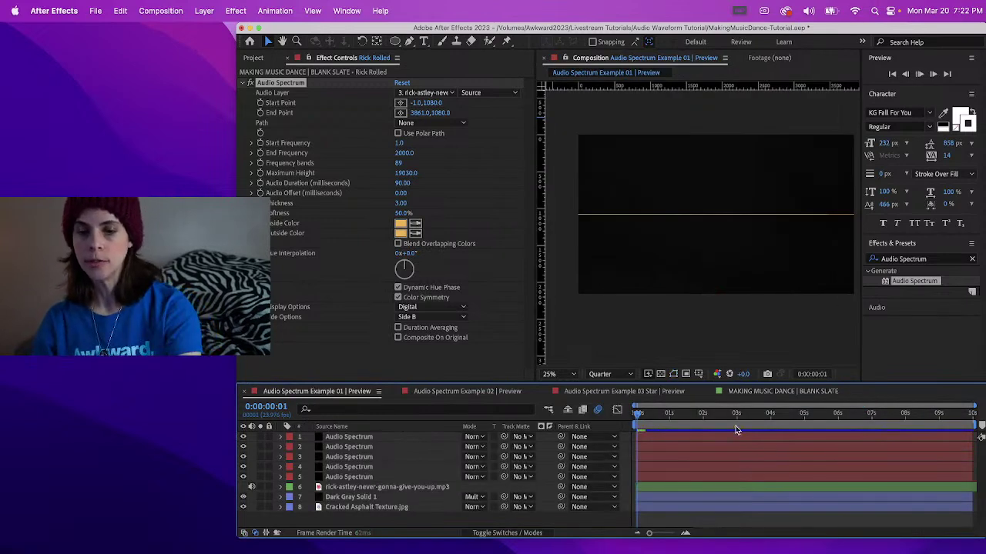
key(space)
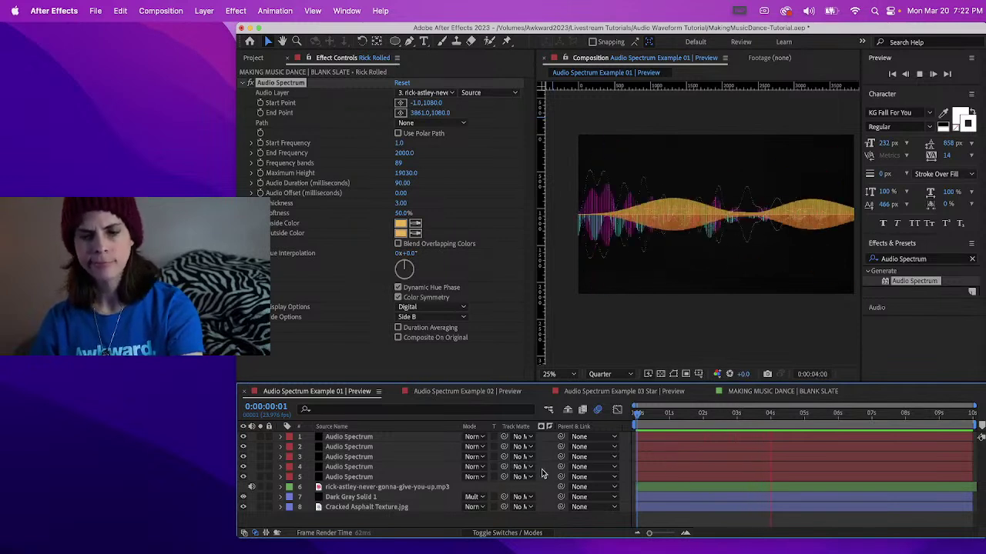
key(space)
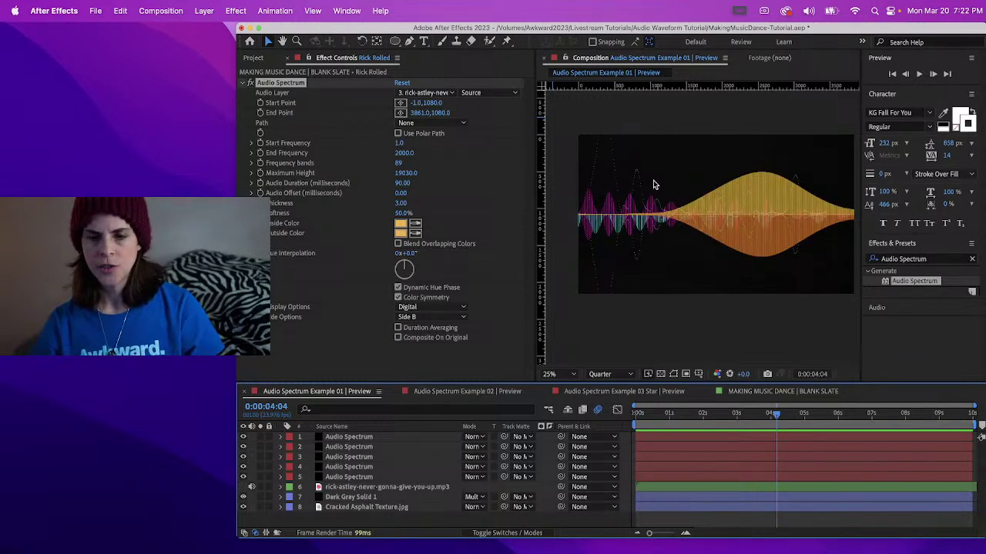
click(763, 397)
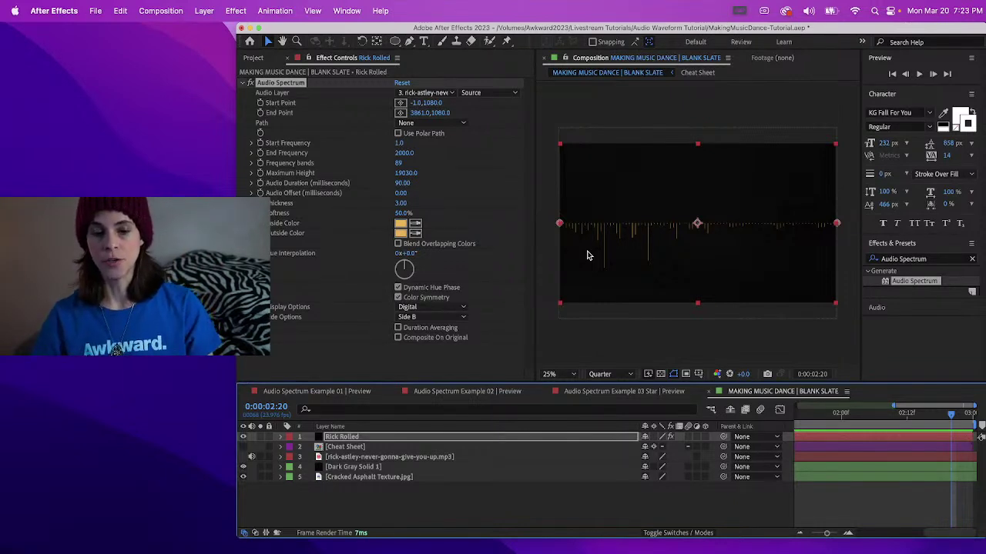
- Draw a circular Mask 1 with the Ellipse tool on Rick Rolled, centred over the waveform
click(395, 438)
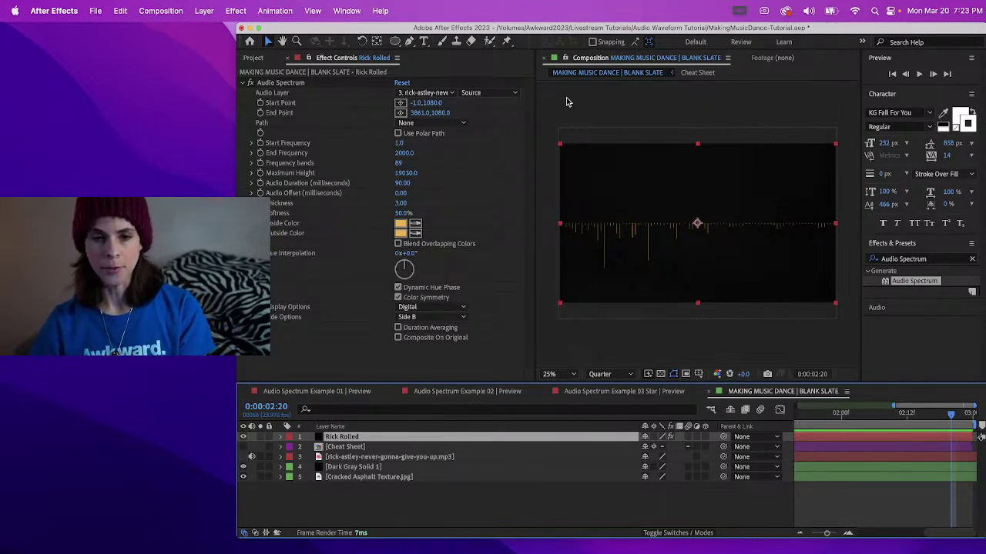
click(395, 43)
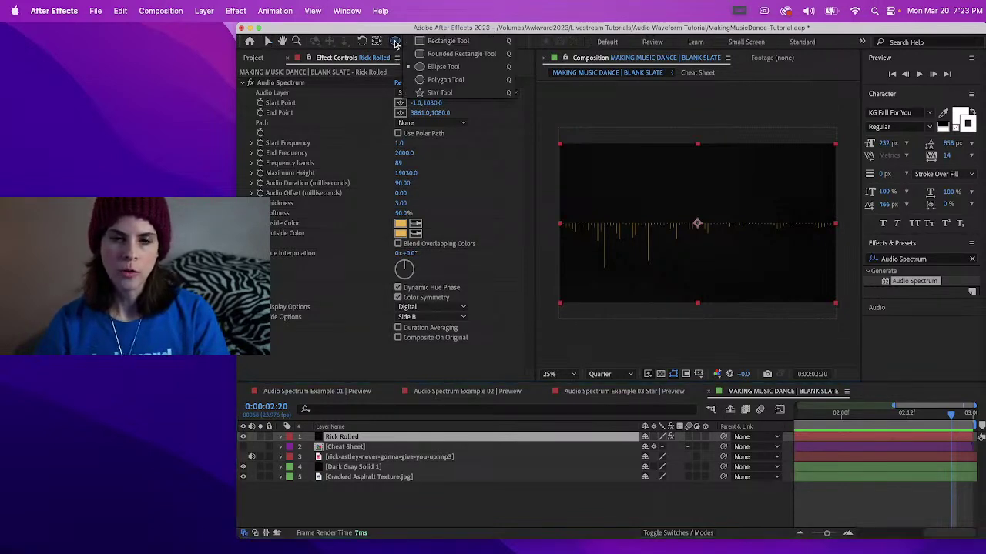
click(437, 66)
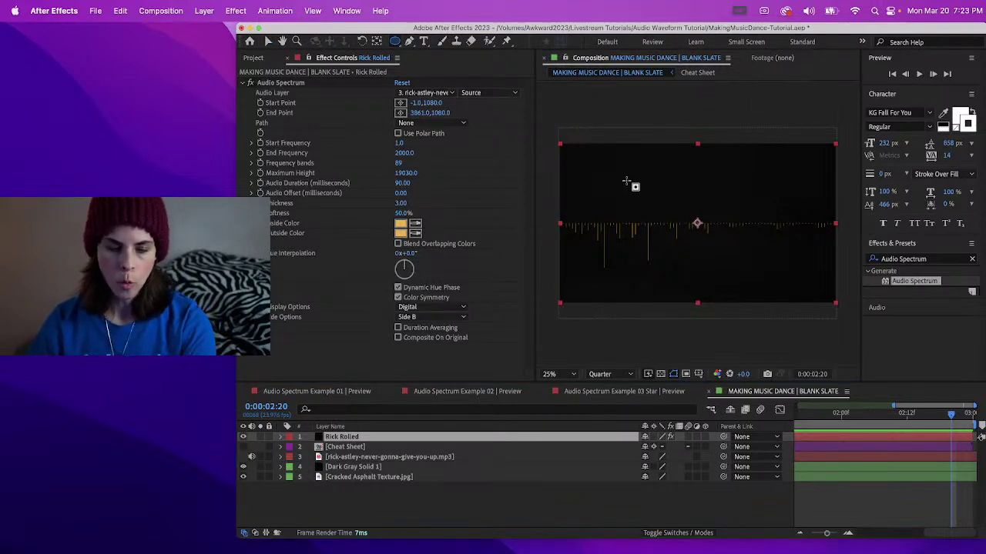
drag(623, 154, 756, 220)
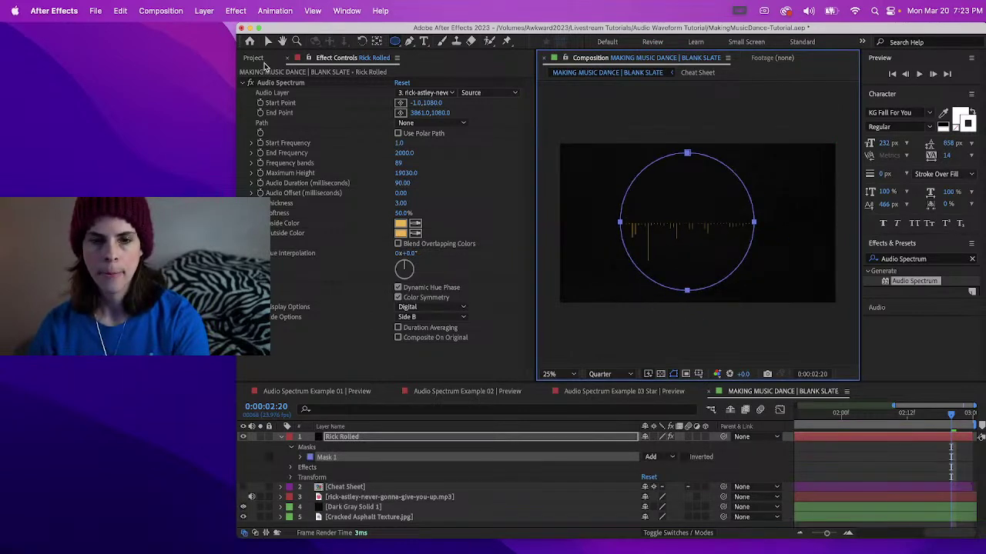
click(270, 41)
drag(686, 154, 693, 151)
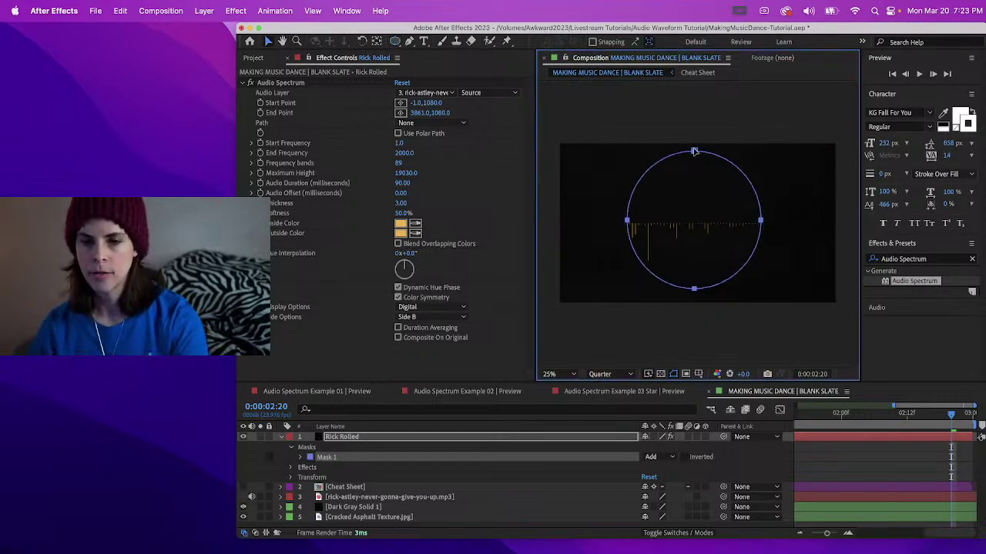
click(805, 456)
click(827, 437)
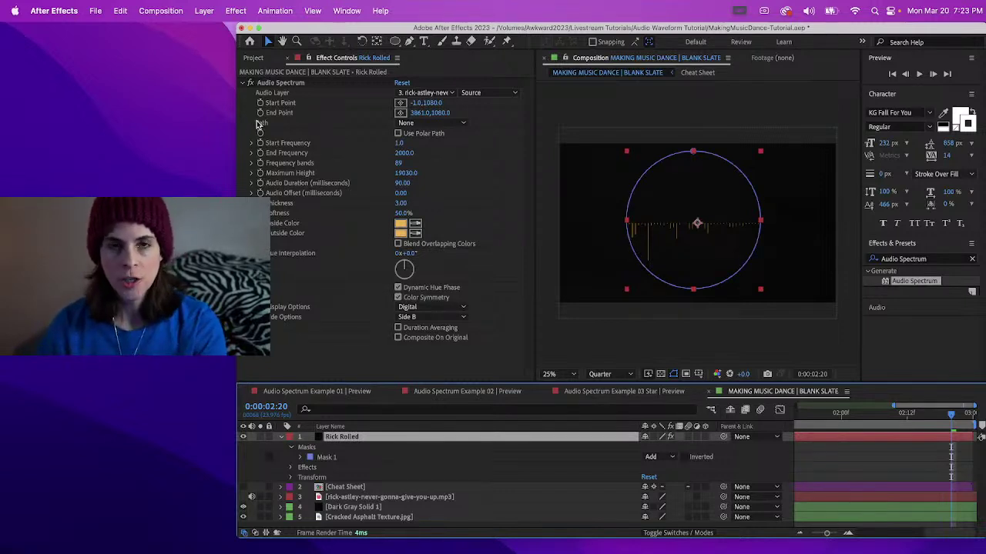
- Set the Audio Spectrum Path to Mask 1 and preview the circular spectrum
click(409, 126)
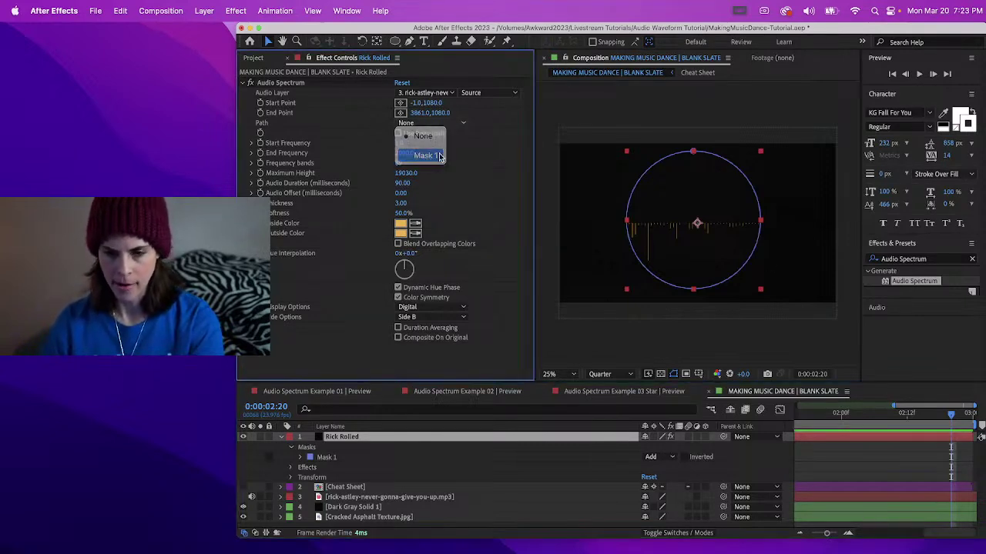
click(423, 157)
key(space)
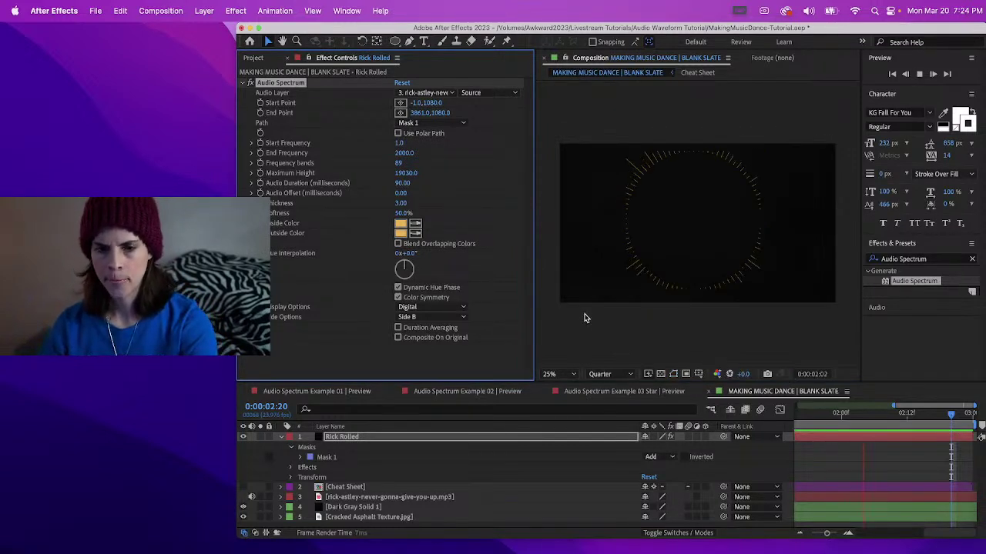
key(space)
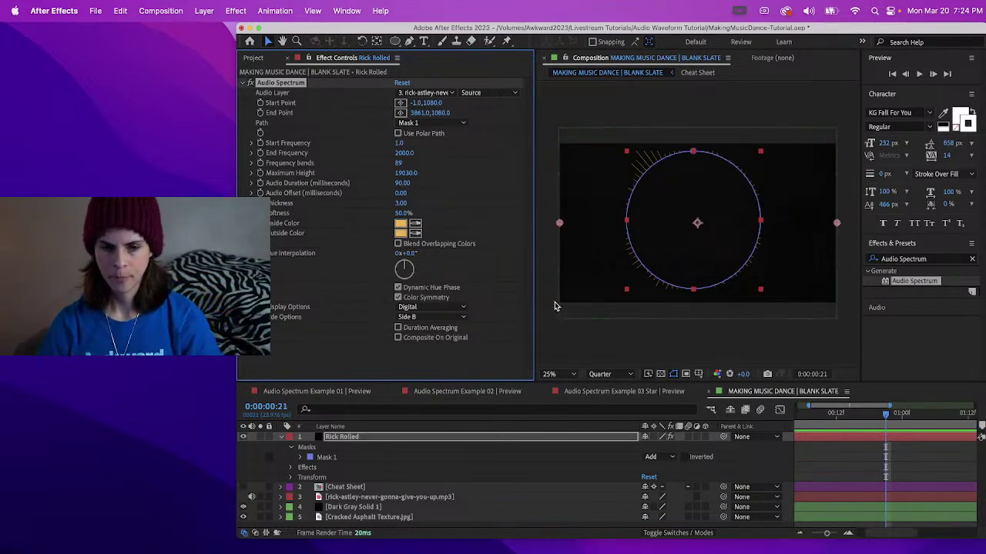
- Change Side Options to Side A and preview the result at 50% zoom
click(431, 317)
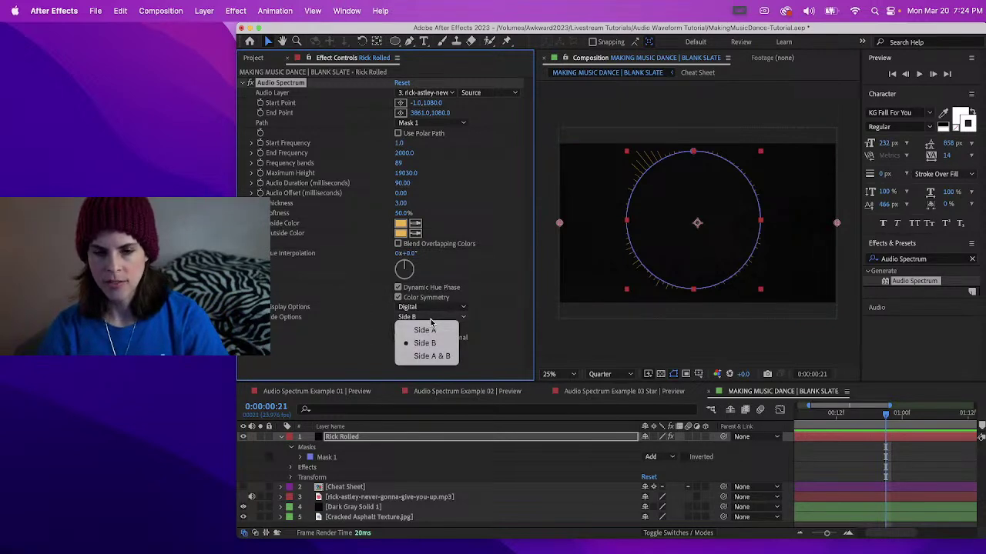
click(424, 329)
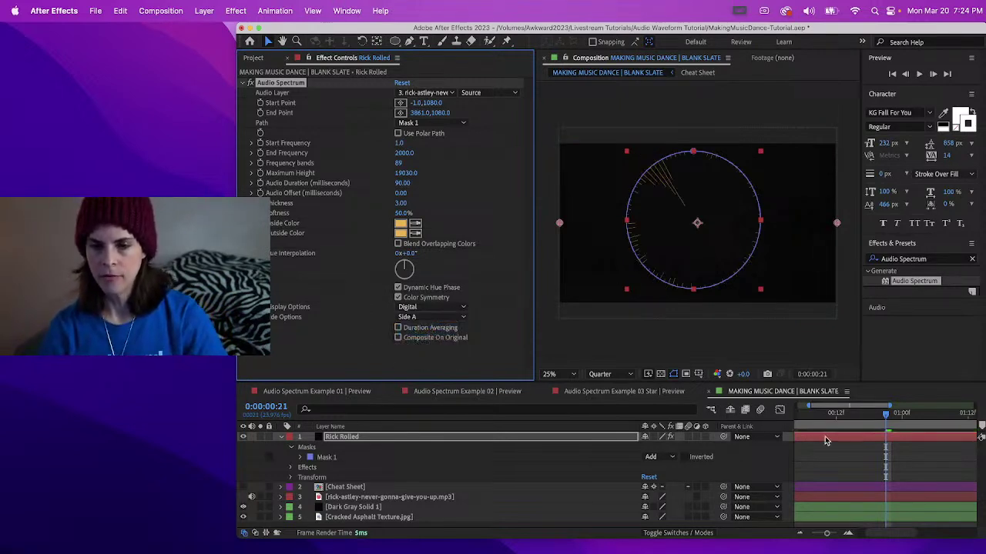
click(808, 455)
key(space)
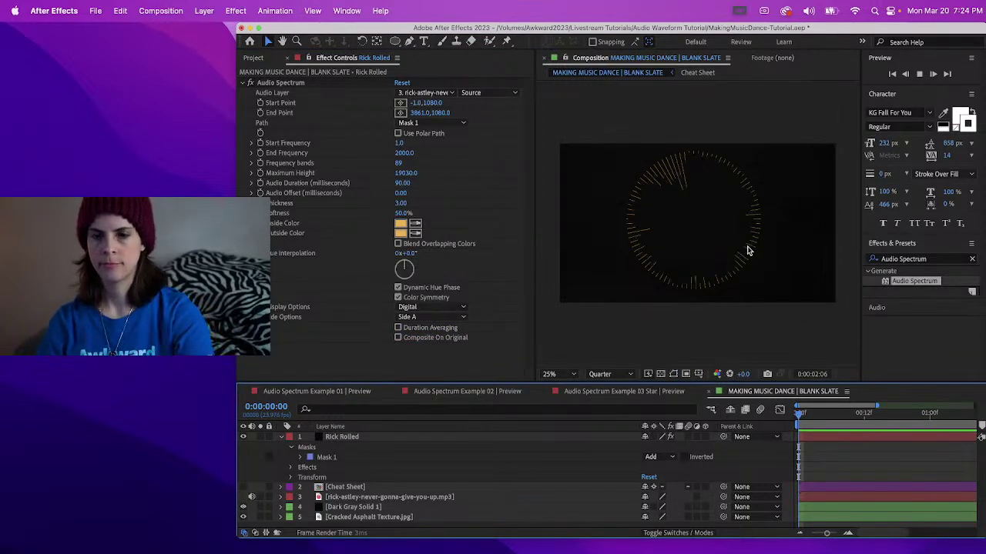
key(period)
key(space)
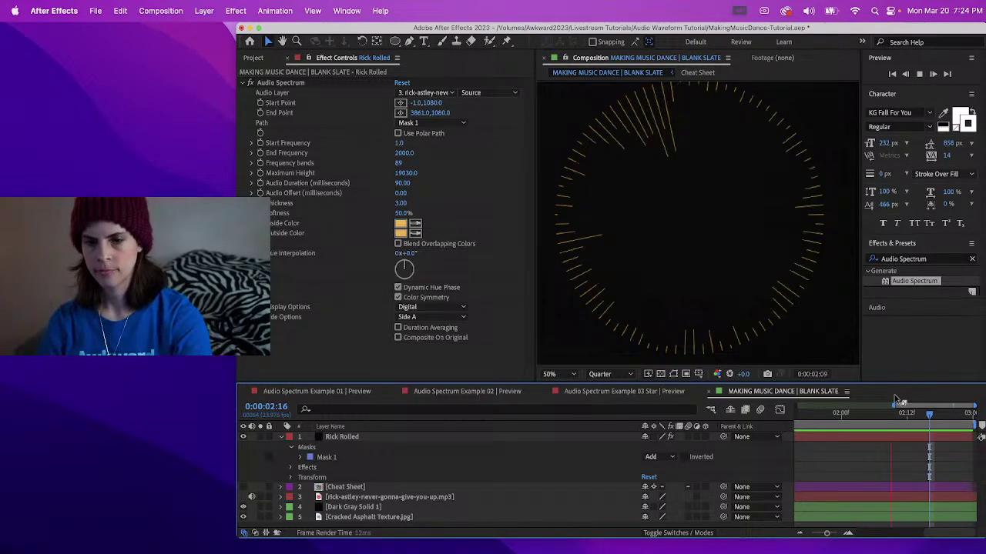
key(space)
key(comma)
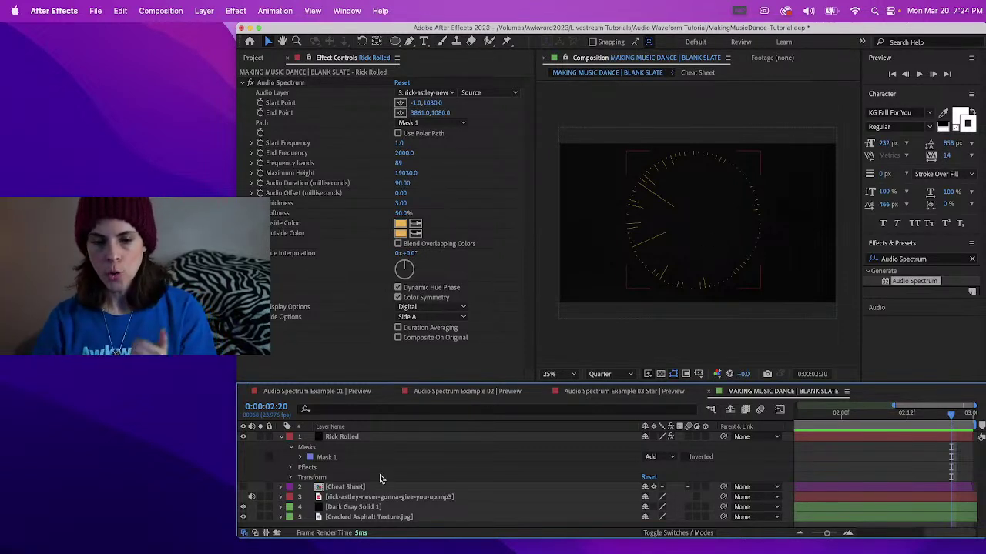
- Duplicate the Rick Rolled layer with Cmd+D, creating Rick Rolled 2
click(363, 446)
click(289, 440)
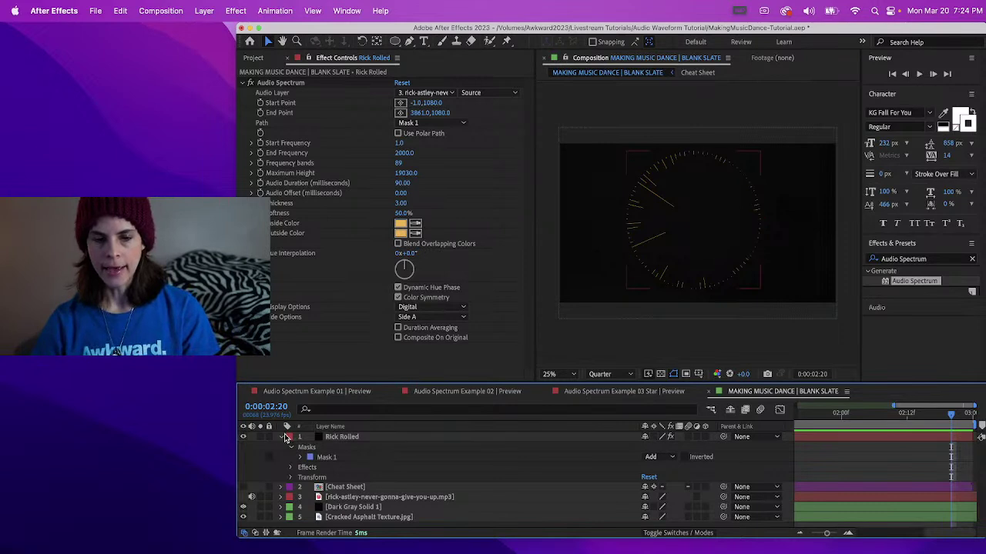
click(348, 437)
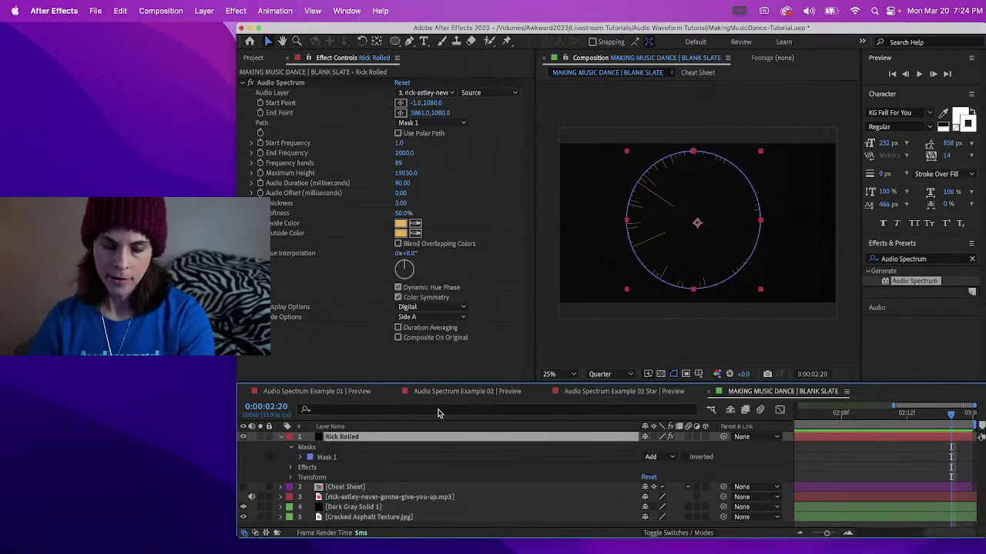
key(super+d)
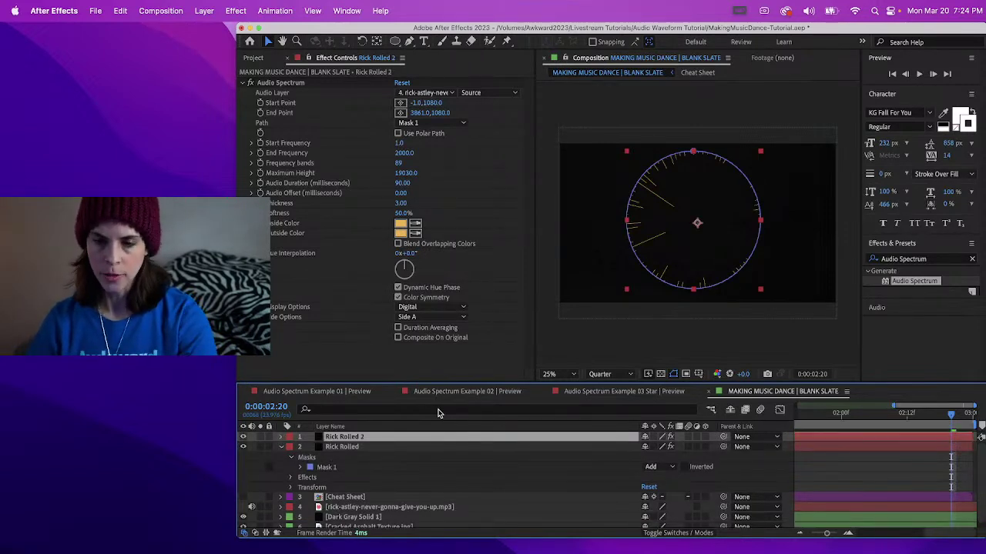
- Delete Mask 1 from the Rick Rolled 2 layer
click(281, 446)
click(281, 436)
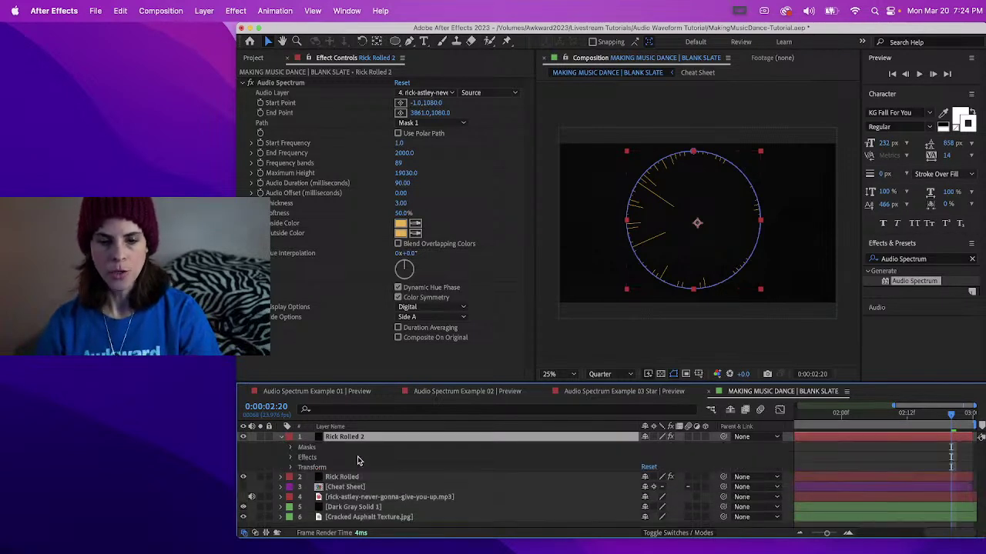
click(290, 446)
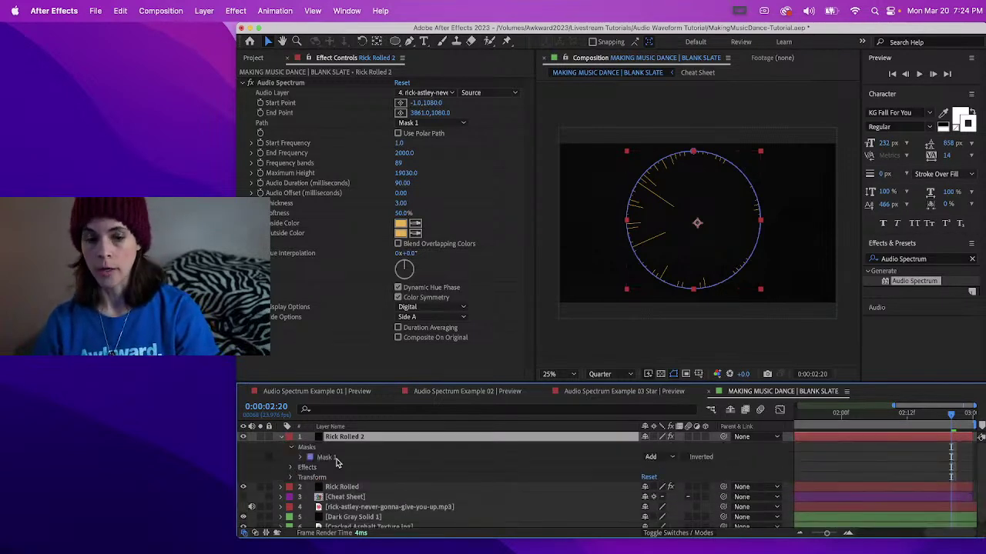
click(336, 458)
key(Delete)
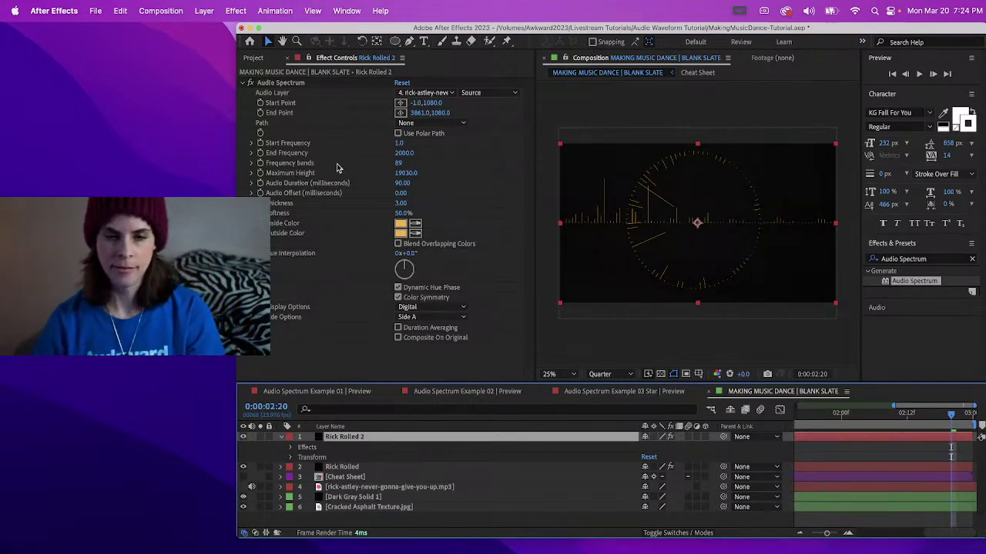
- Draw a square Mask 1 around the centre of Rick Rolled 2 with the Rectangle tool
click(395, 41)
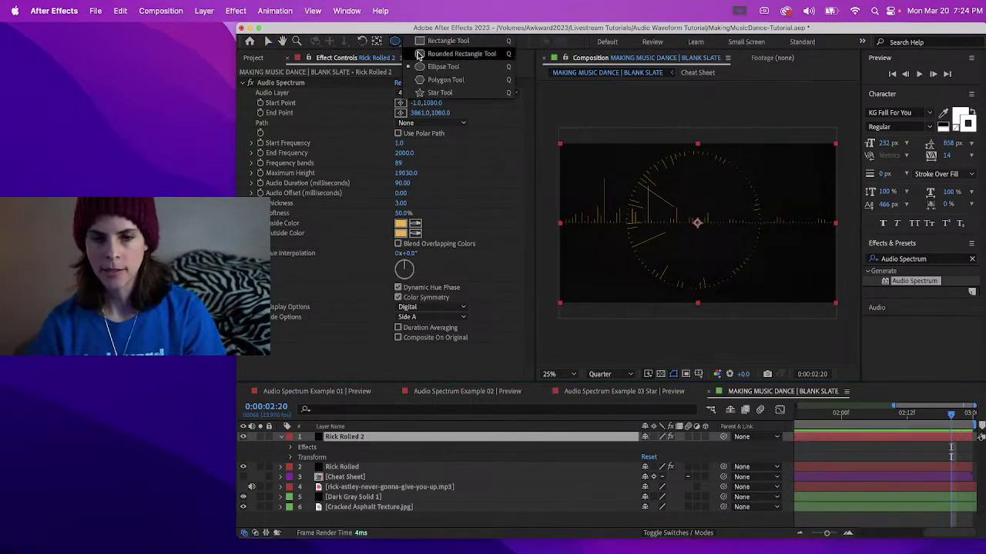
click(423, 42)
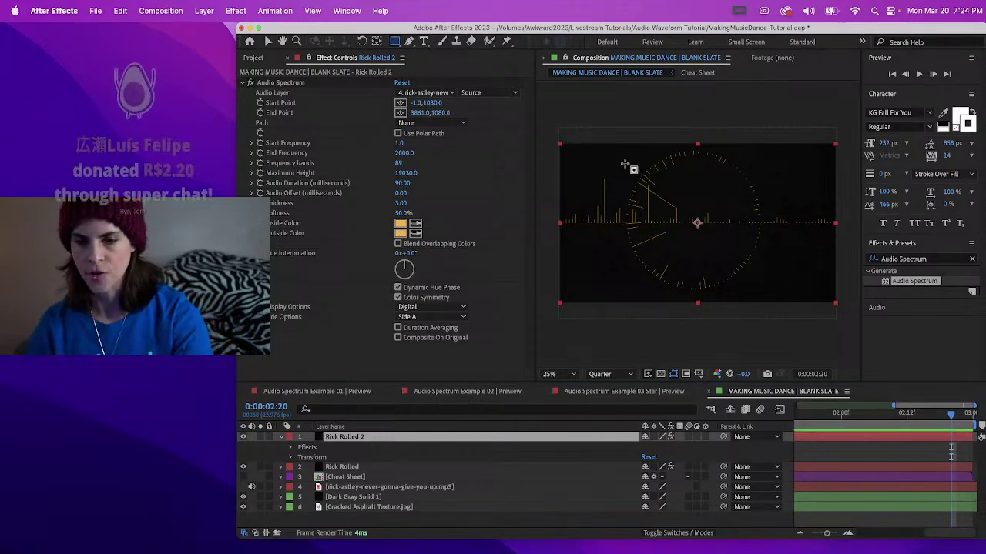
drag(627, 159, 747, 282)
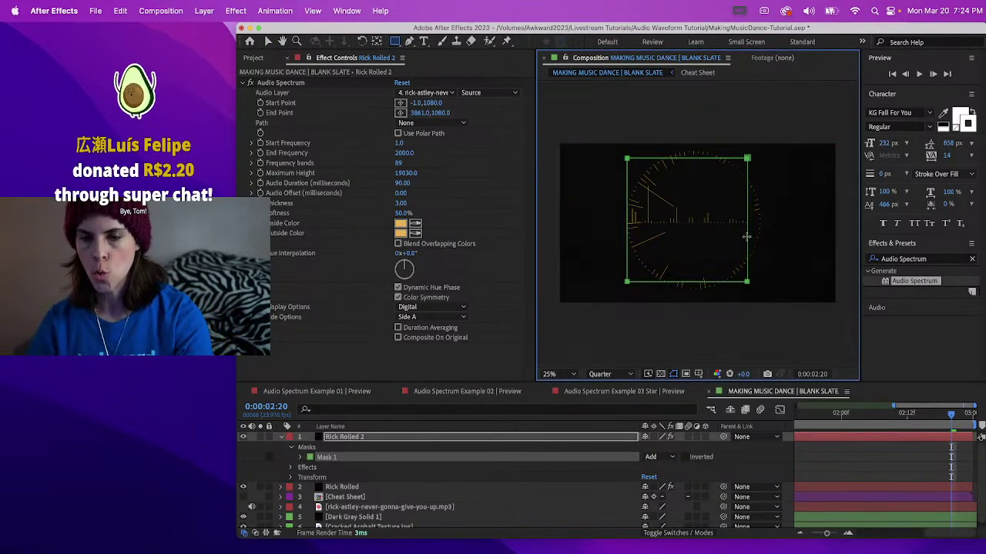
click(268, 41)
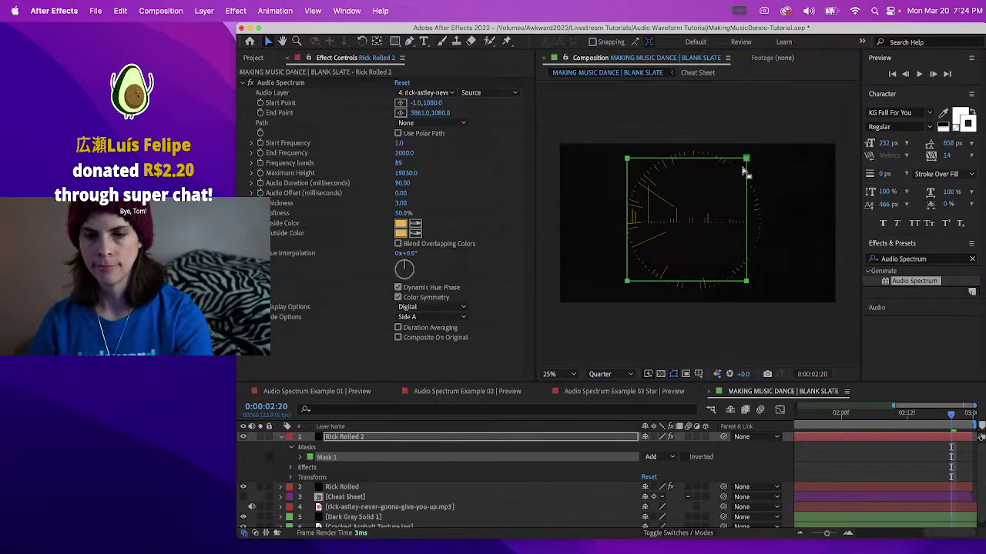
drag(746, 159, 752, 161)
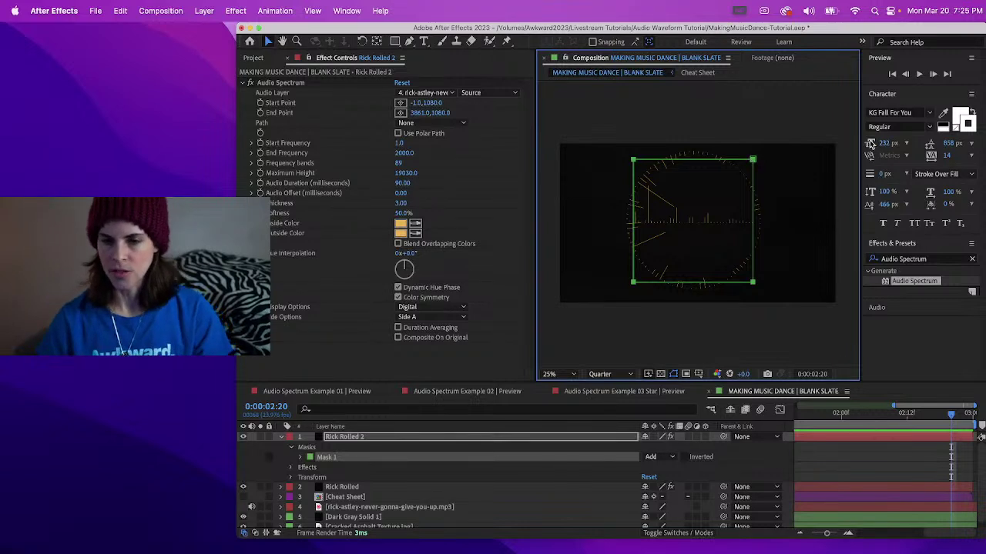
drag(753, 159, 753, 160)
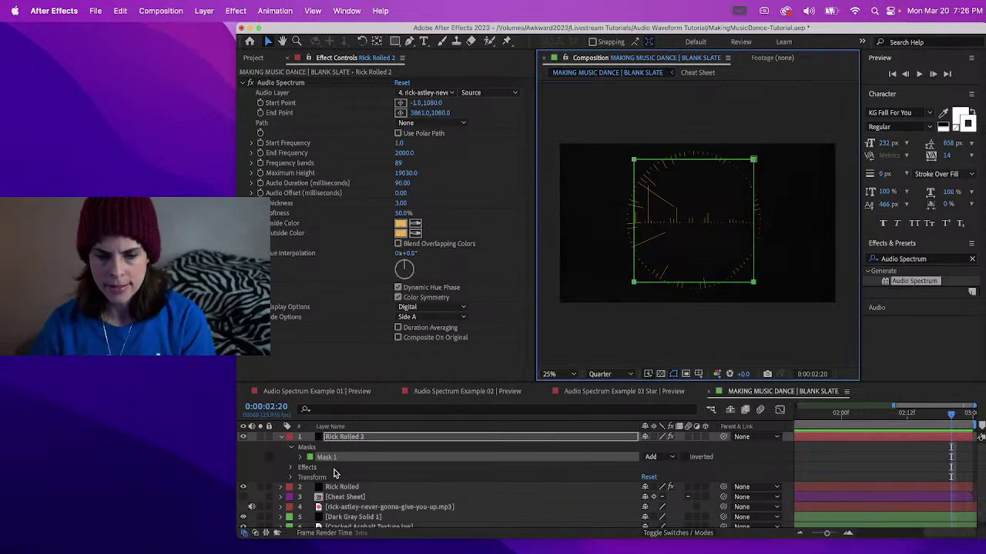
click(369, 437)
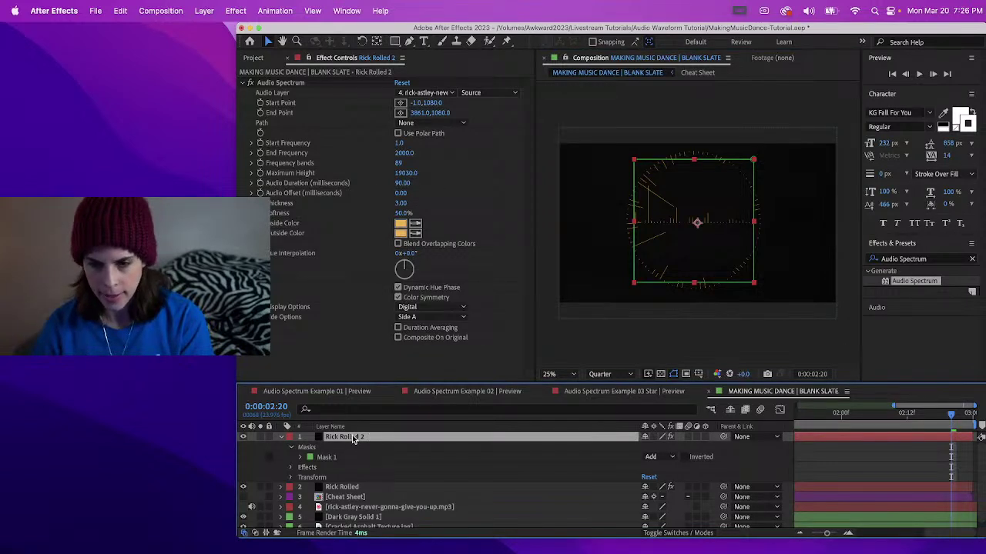
- Rename layer Rick Rolled 2 to 'Square'
key(Return)
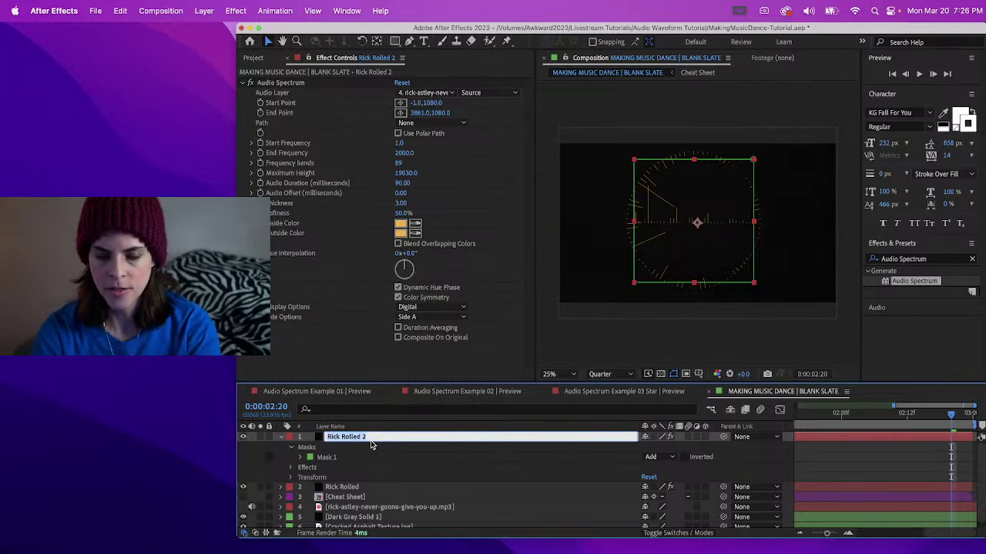
text(Square)
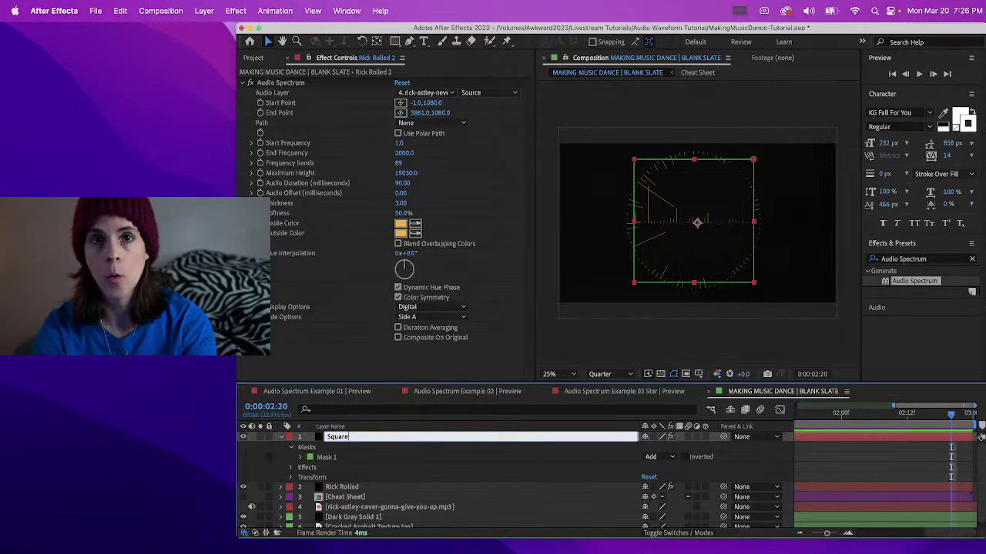
key(Return)
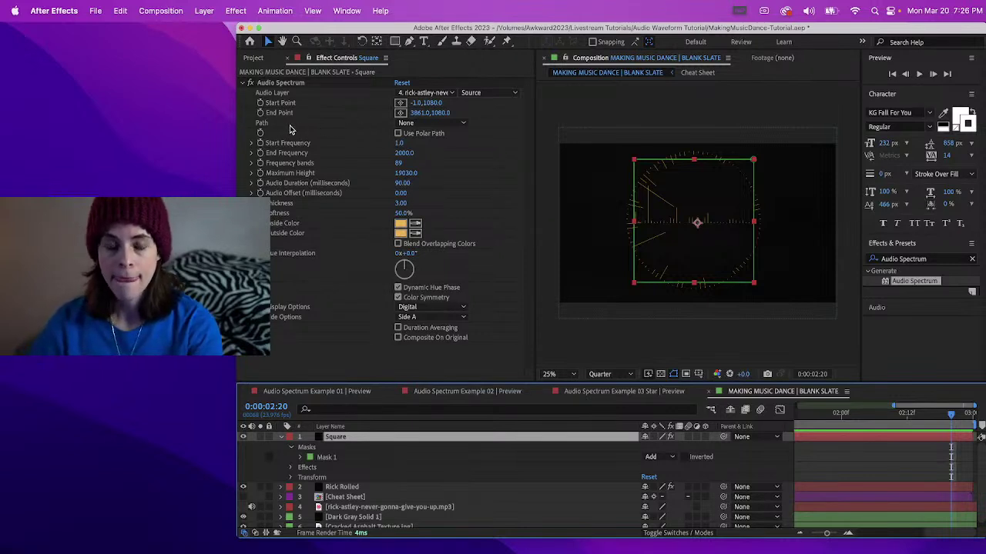
- Set Square's spectrum Path to Mask 1 and hide the original Rick Rolled layer
click(429, 127)
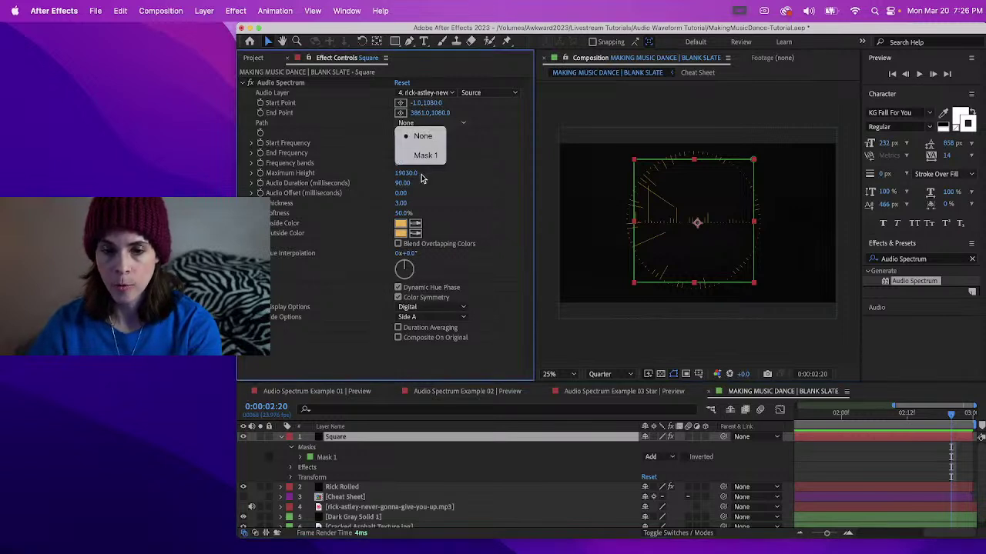
click(428, 157)
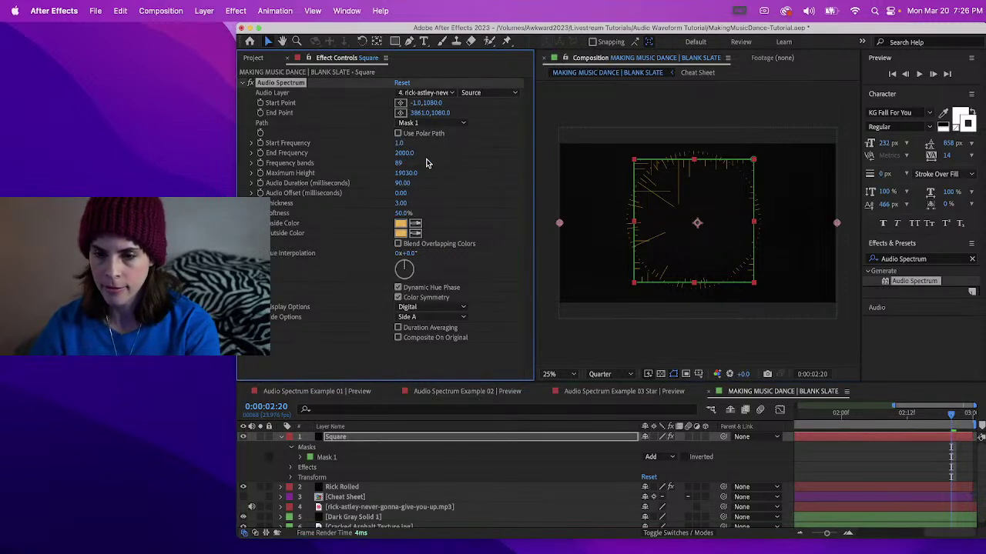
click(244, 487)
- Preview from the start, then raise Frequency bands to 544
click(822, 433)
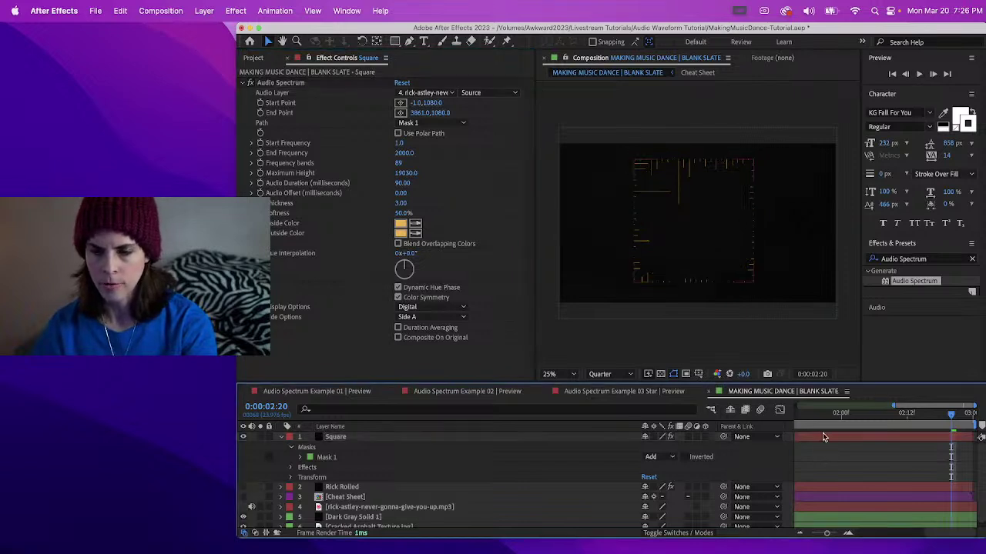
key(Home)
key(space)
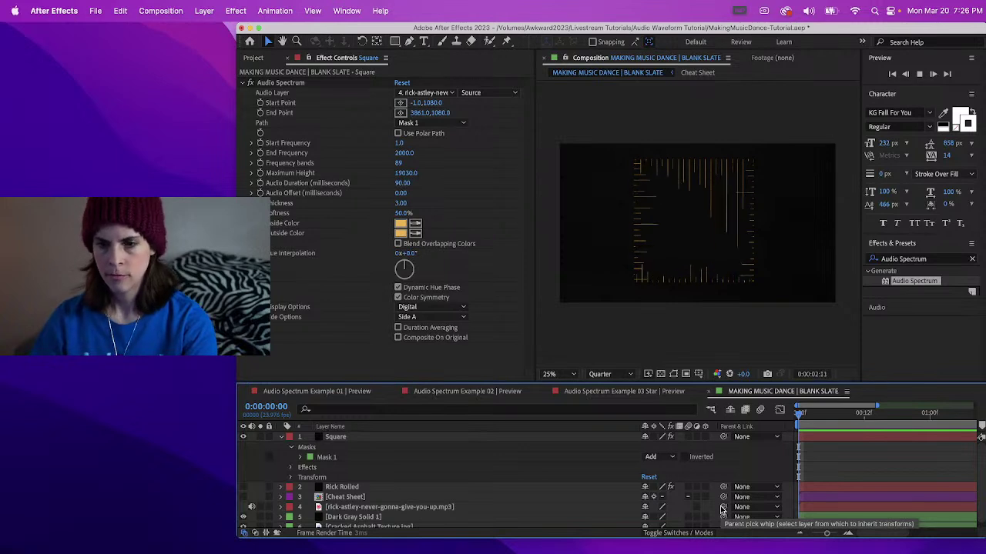
key(space)
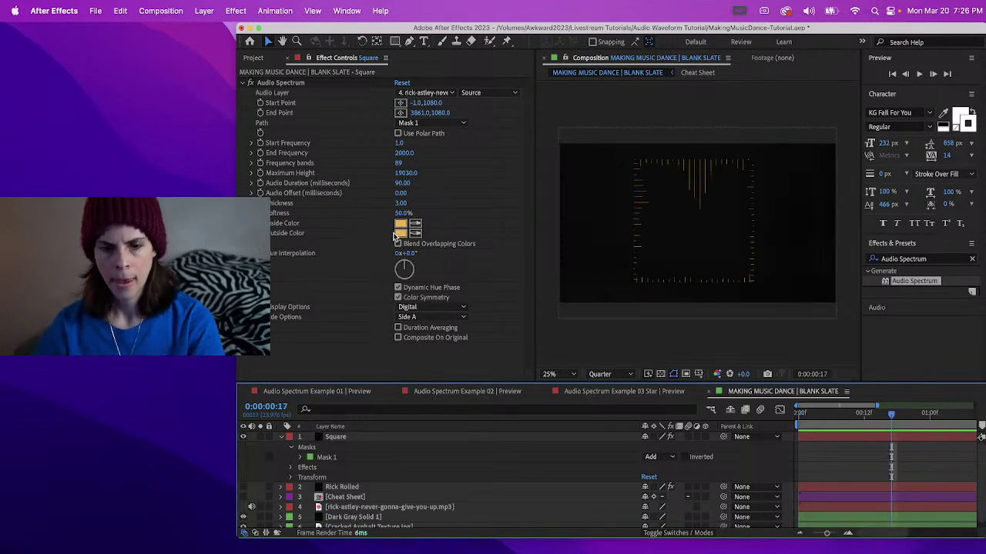
drag(397, 167, 650, 170)
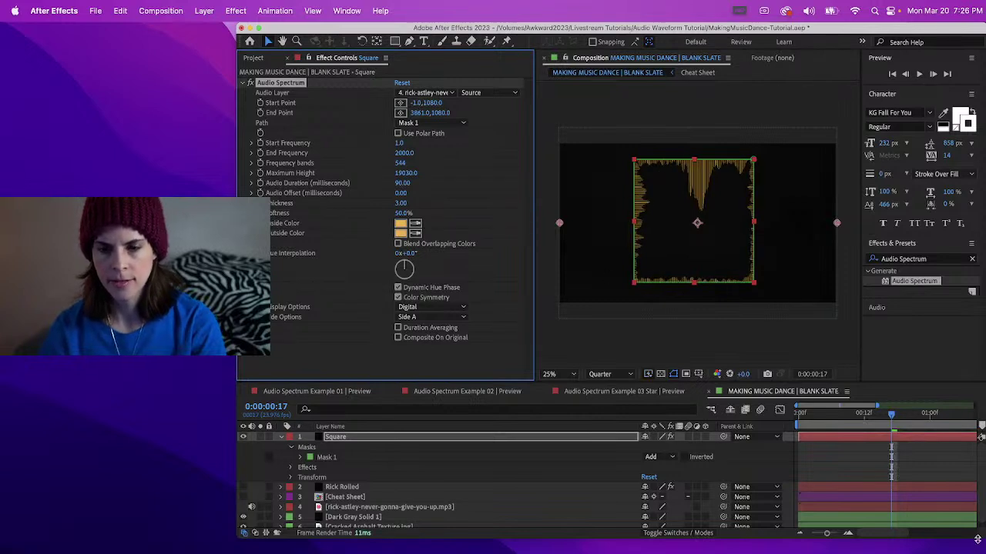
- Set both Inside Color and Outside Color of the Square spectrum to light blue
click(400, 223)
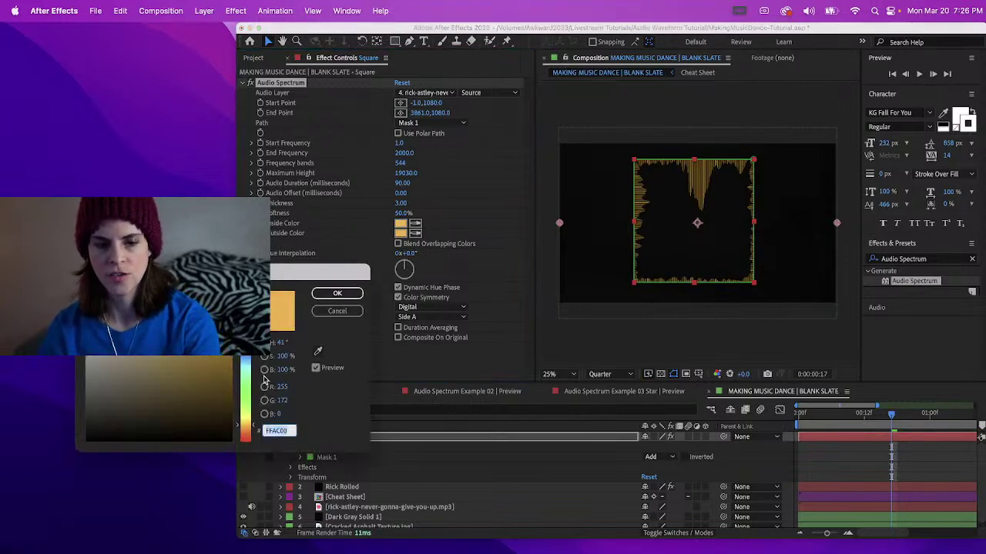
drag(243, 423, 251, 360)
click(352, 292)
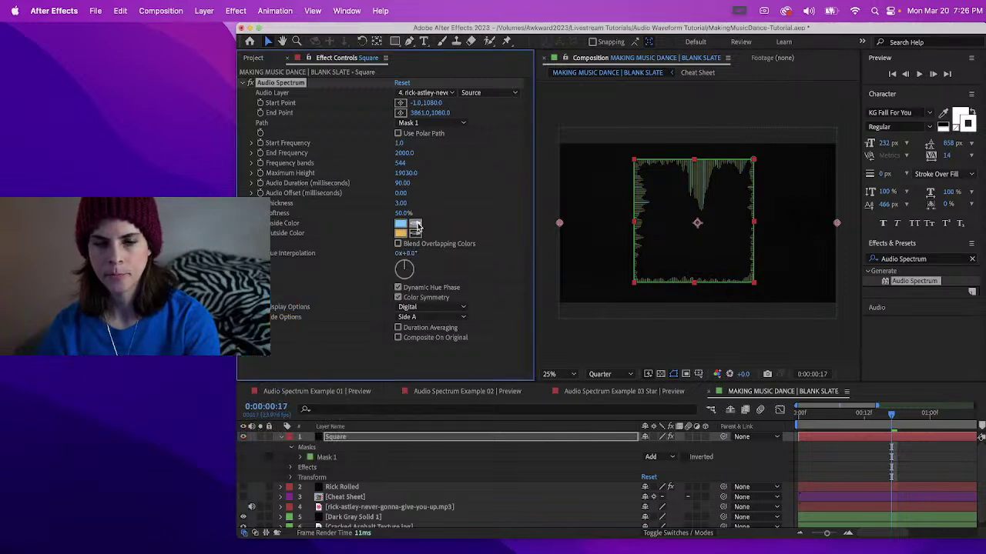
click(415, 232)
click(400, 223)
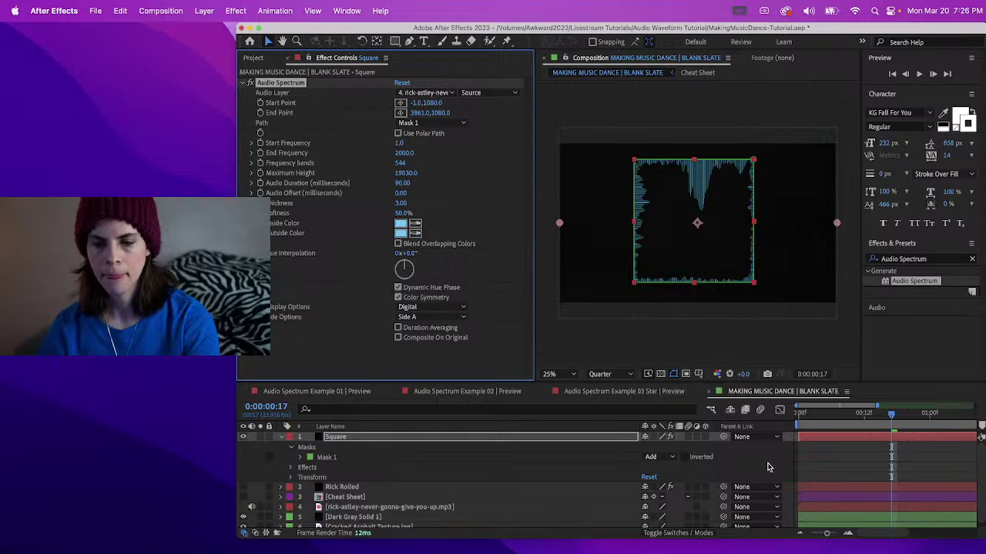
- Set Maximum Height to 16620 and Frequency bands to 904, then preview from the start
click(406, 174)
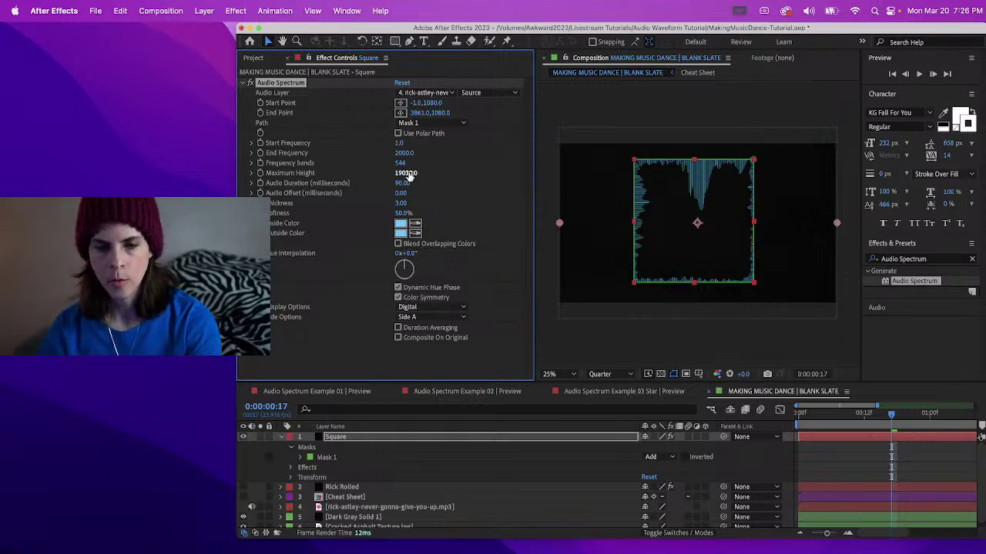
text(16620)
key(Return)
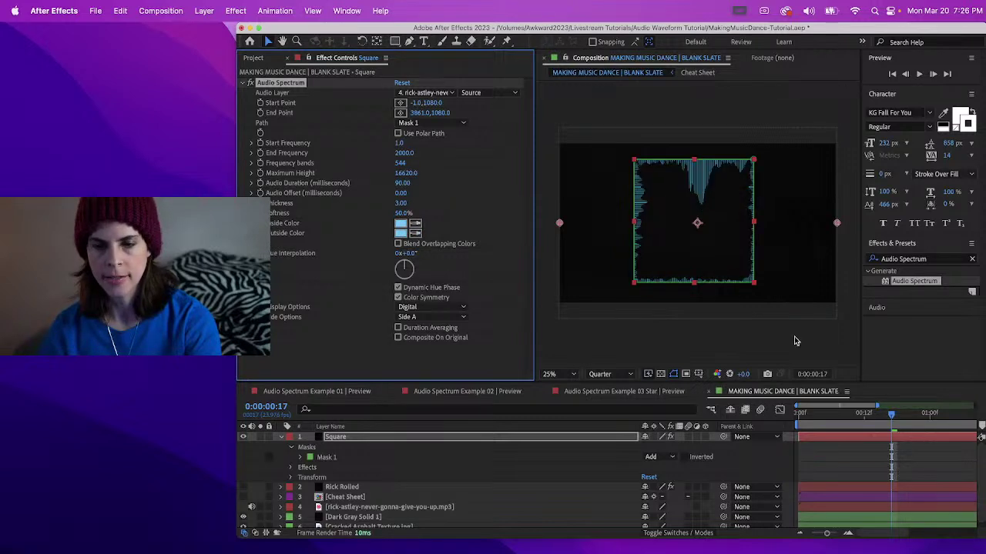
drag(400, 163, 611, 168)
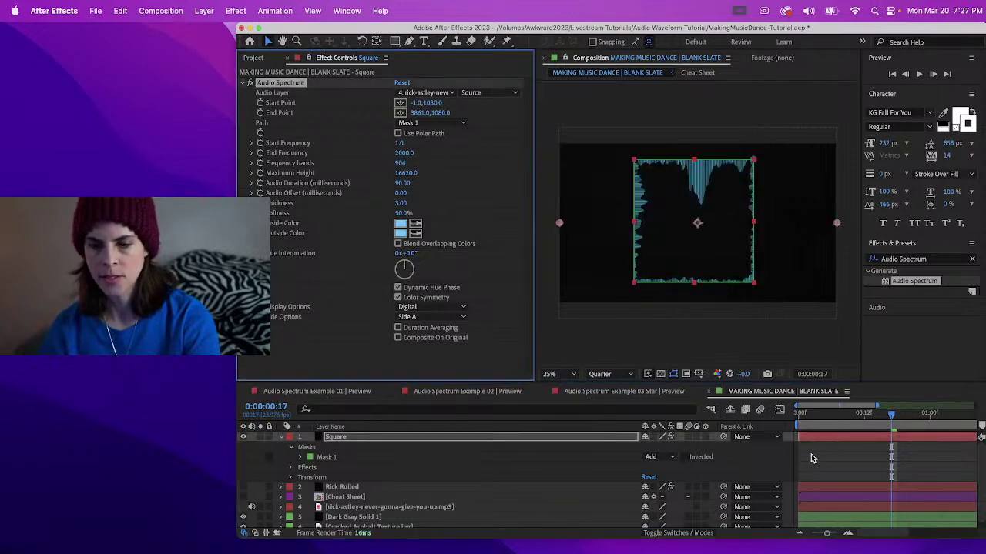
click(814, 459)
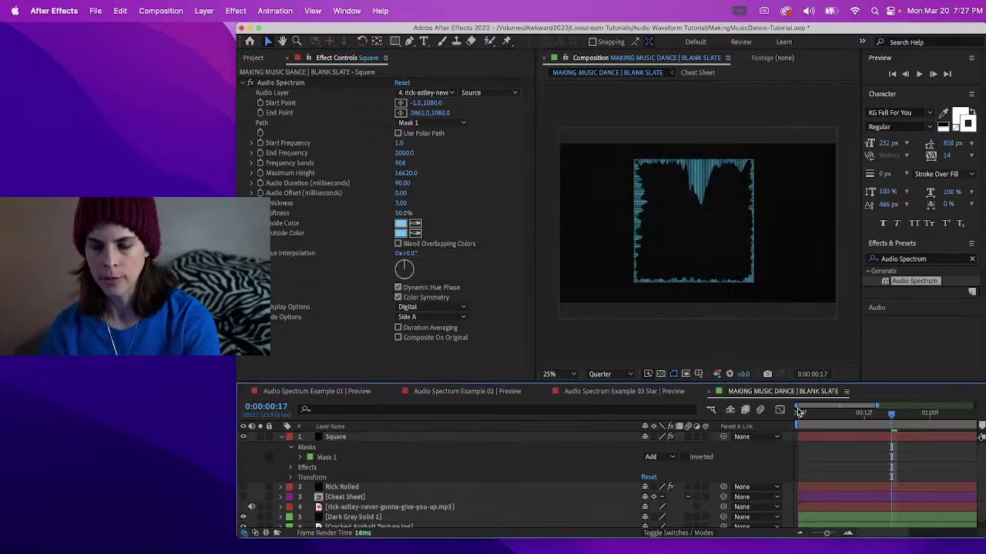
click(799, 414)
key(space)
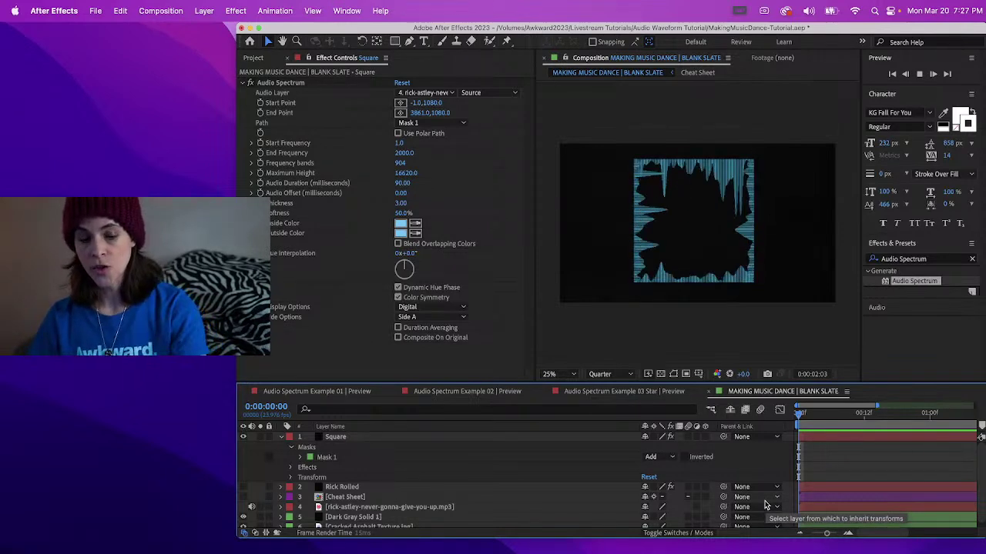
- Stop playback and switch to the Audio Spectrum Example 03 Star | Preview composition
key(space)
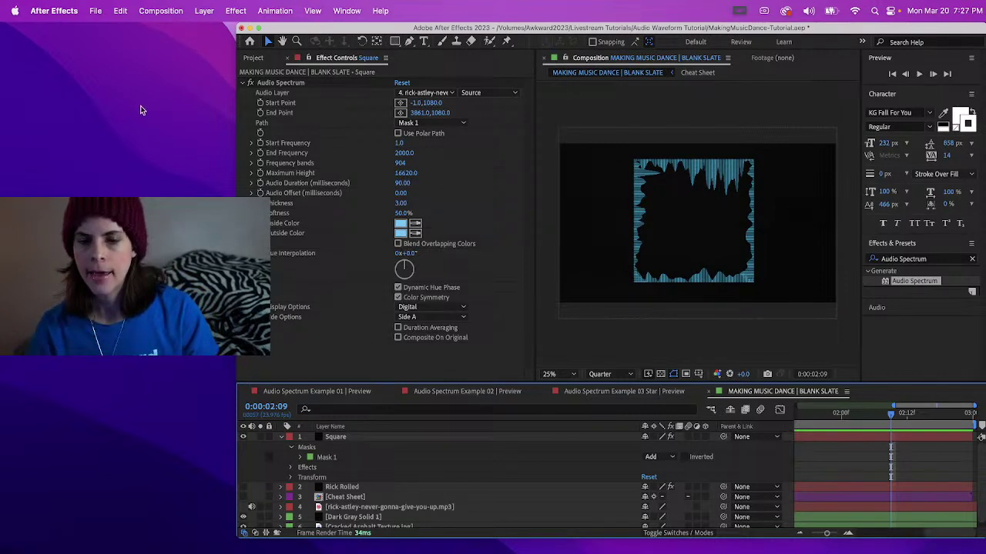
click(654, 391)
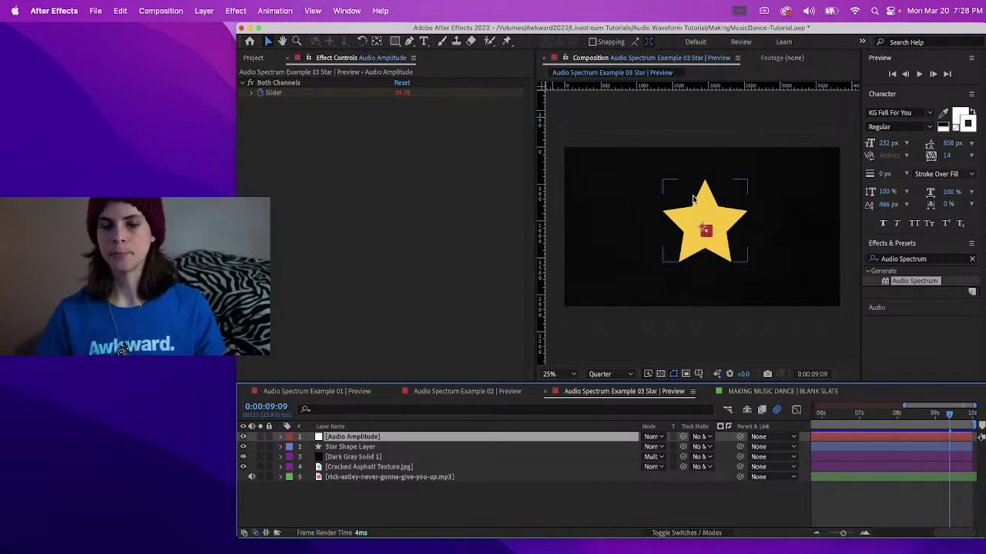
- Hide the Star Shape Layer and Audio Amplitude layers
click(367, 450)
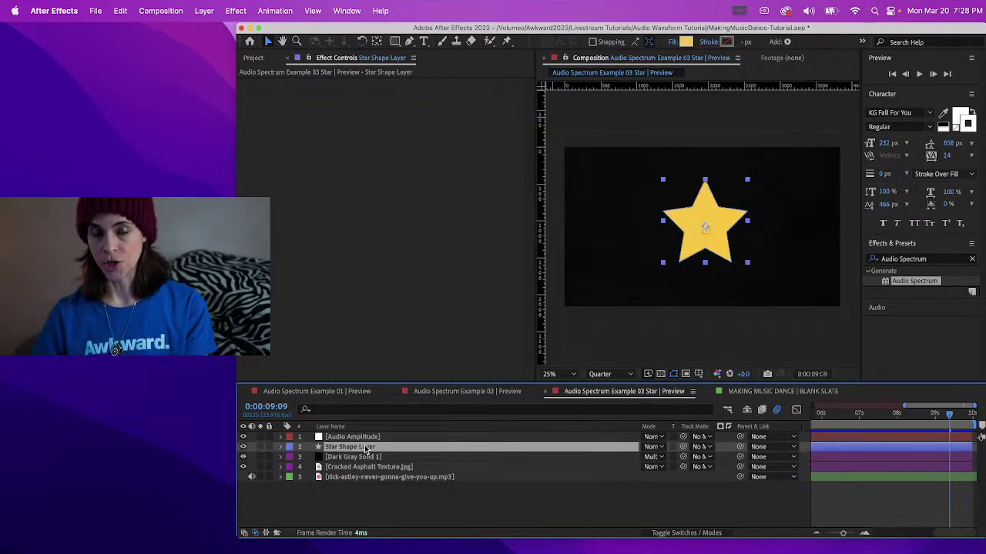
click(242, 447)
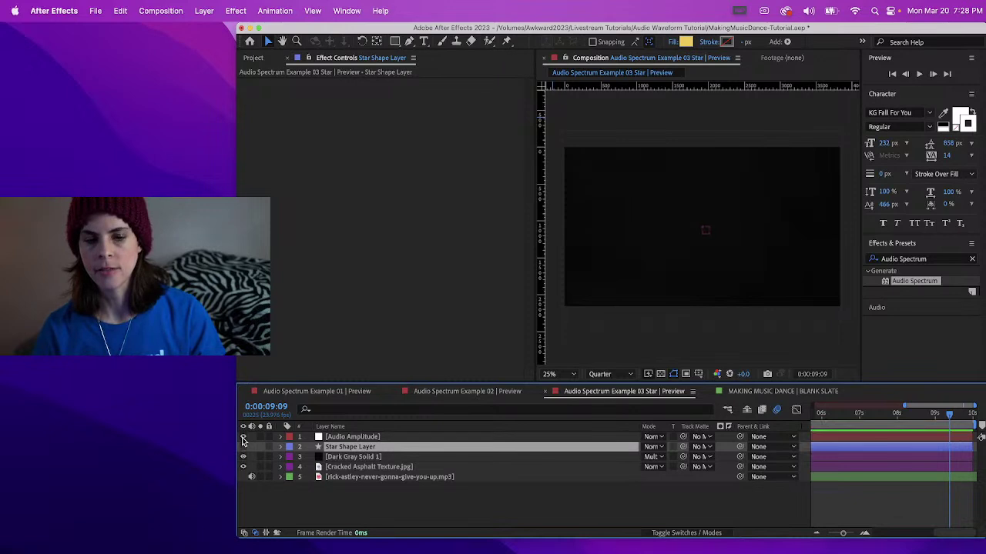
click(243, 436)
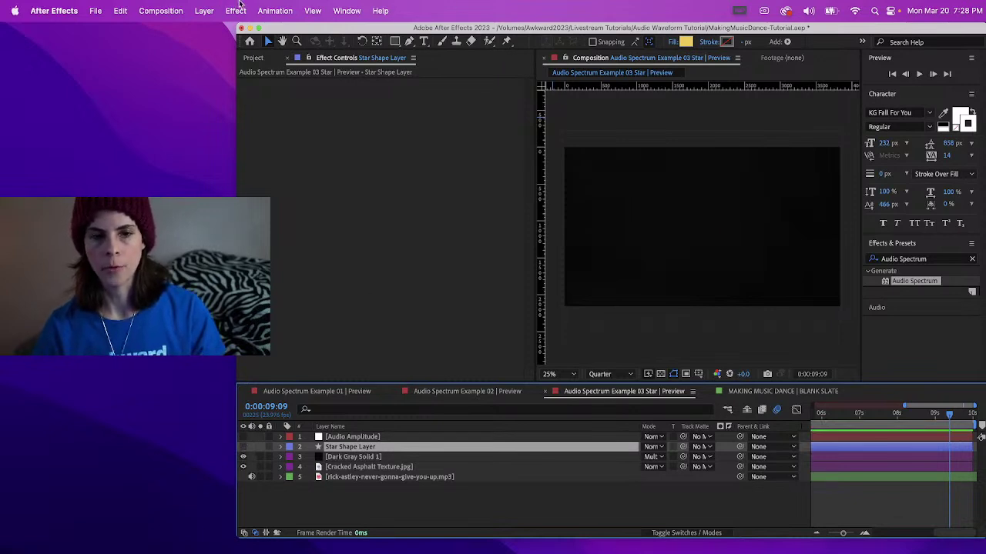
click(204, 10)
- Add a new shape layer and draw a star with the Star tool in the upper middle
mouse_move(207, 32)
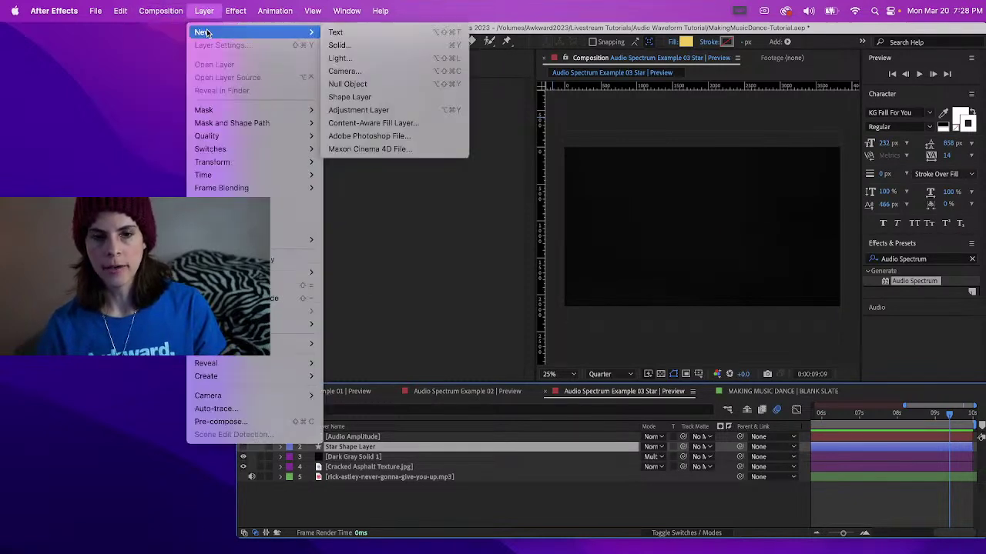
click(399, 97)
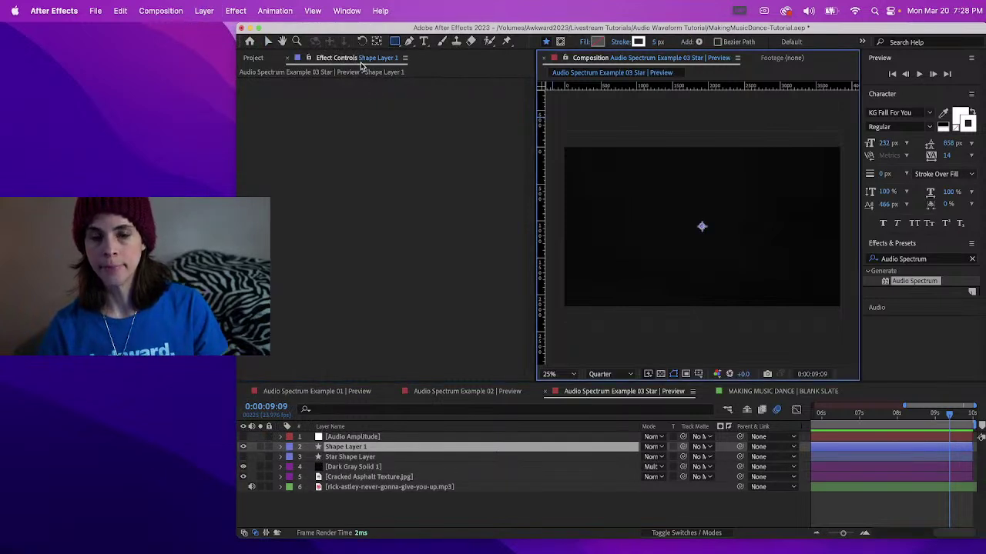
click(394, 42)
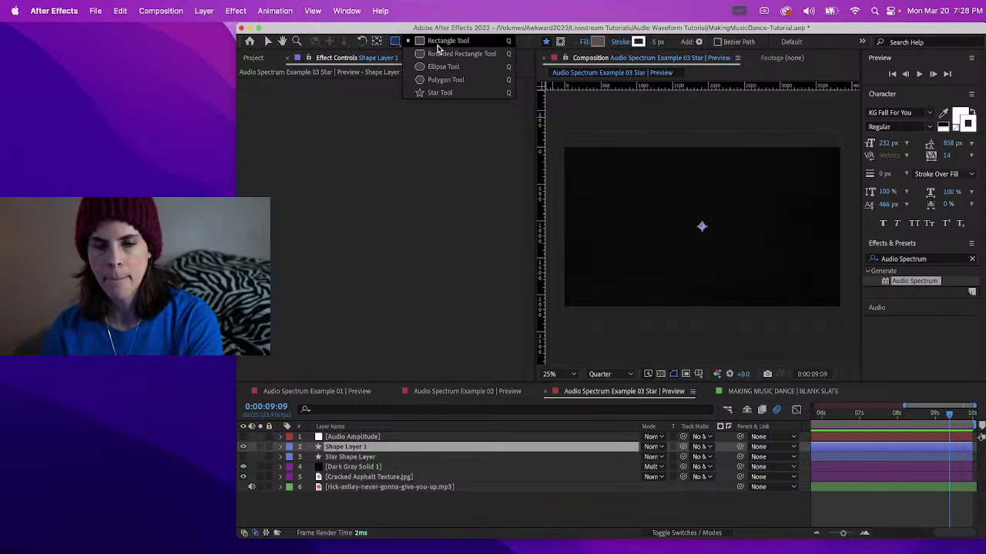
click(442, 94)
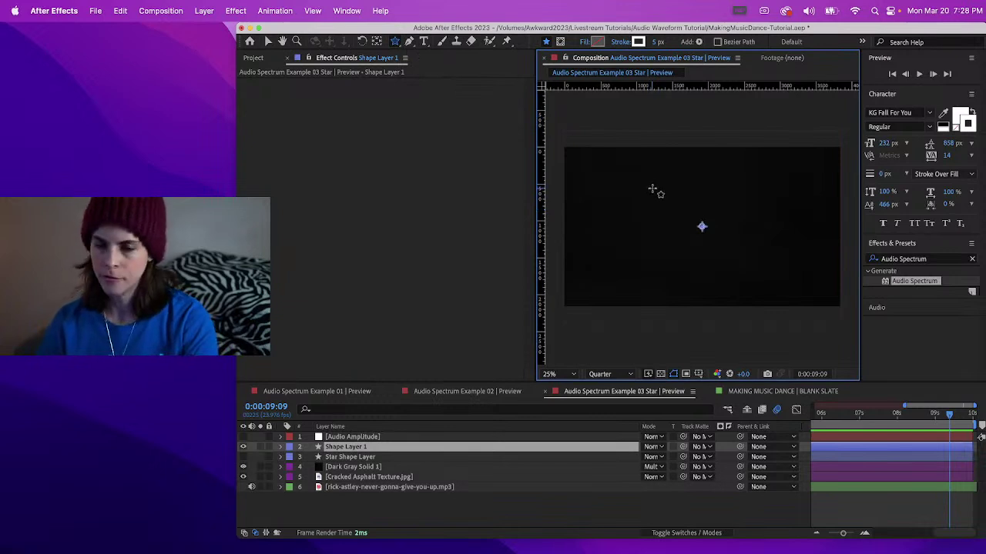
mouse_move(654, 182)
mouse_down()
mouse_move(711, 220)
mouse_move(701, 223)
mouse_up()
click(268, 41)
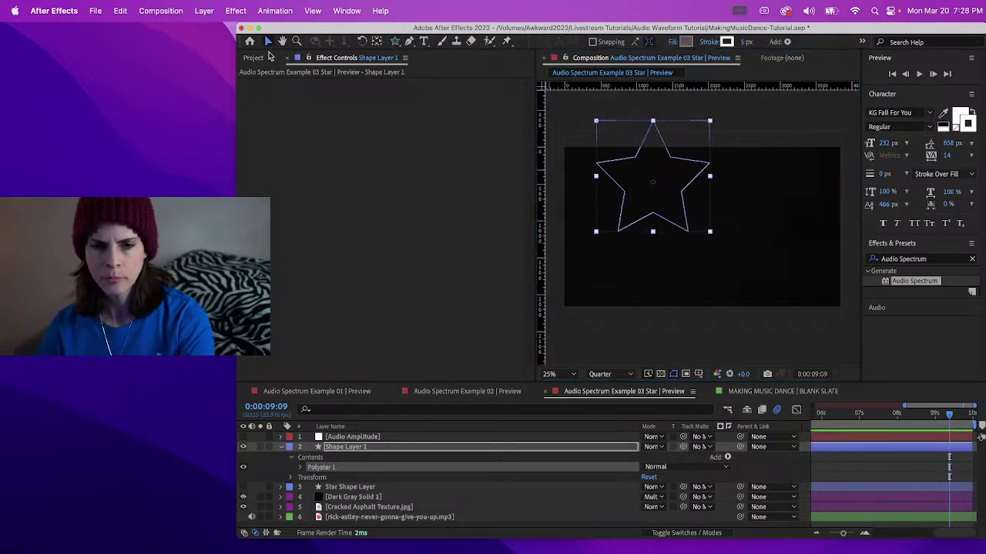
- Nudge the star with Shift+arrow keys toward the composition centre
click(339, 439)
click(340, 447)
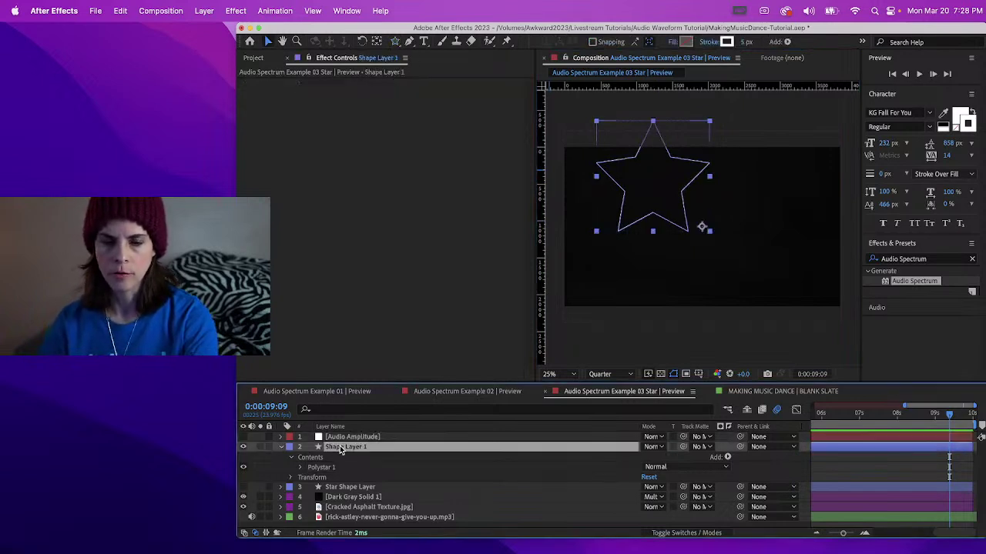
key(shift+Right)
key(shift+Right)
key(shift+Right)
key(shift+Right)
key(shift+Right)
key(shift+Right)
key(shift+Right)
key(shift+Right)
key(shift+Right)
key(shift+Right)
key(shift+Right)
key(shift+Right)
key(shift+Right)
key(shift+Right)
key(shift+Right)
key(shift+Right)
key(shift+Right)
key(shift+Right)
key(shift+Right)
key(shift+Right)
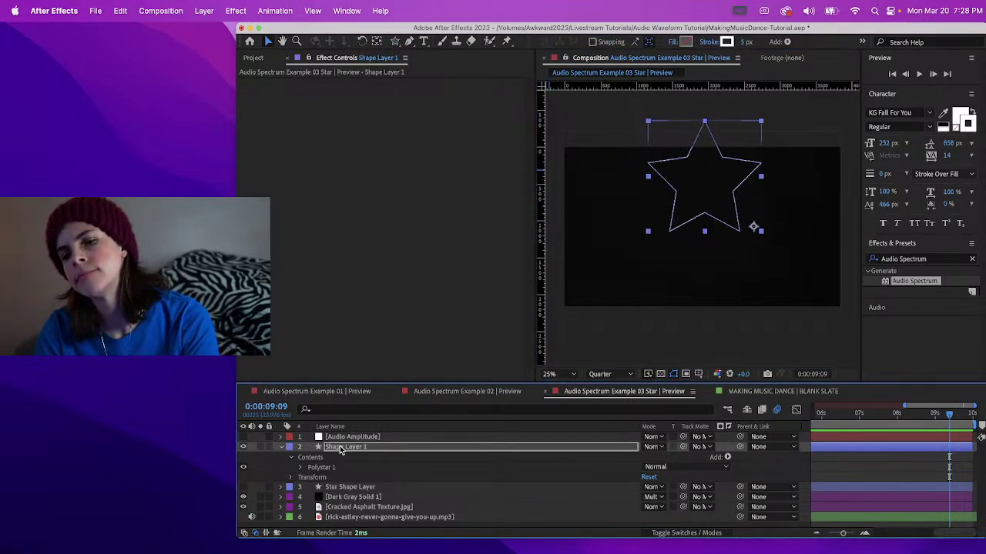
key(shift+Left)
key(shift+Left)
key(shift+Left)
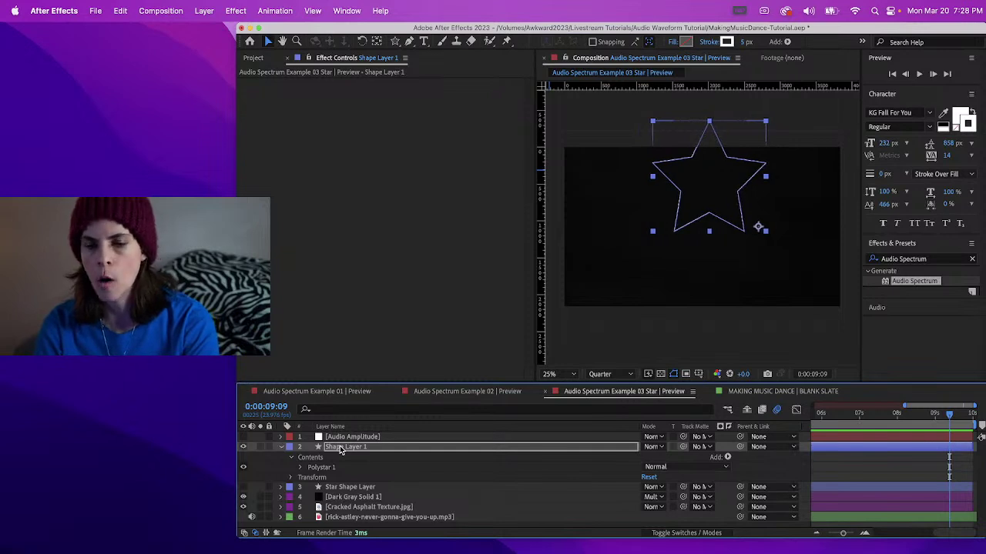
key(shift+Down)
key(shift+Down)
key(shift+Down)
key(shift+Down)
key(shift+Down)
key(shift+Down)
key(shift+Down)
key(shift+Down)
key(shift+Down)
key(shift+Down)
key(shift+Down)
key(shift+Down)
key(shift+Down)
key(shift+Down)
key(shift+Down)
key(shift+Down)
key(shift+Down)
key(shift+Down)
key(shift+Down)
key(shift+Down)
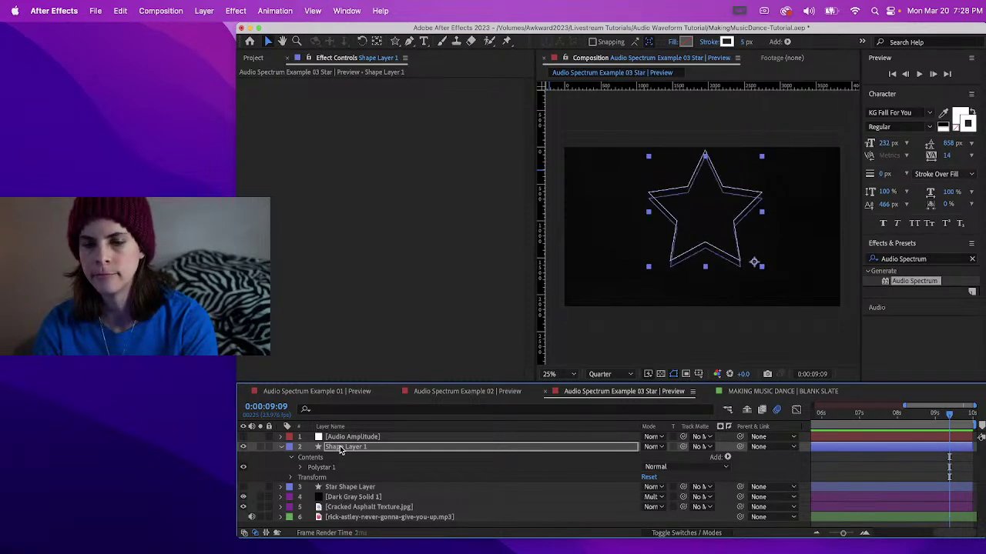
key(shift+Left)
key(shift+Left)
key(shift+Left)
key(shift+Left)
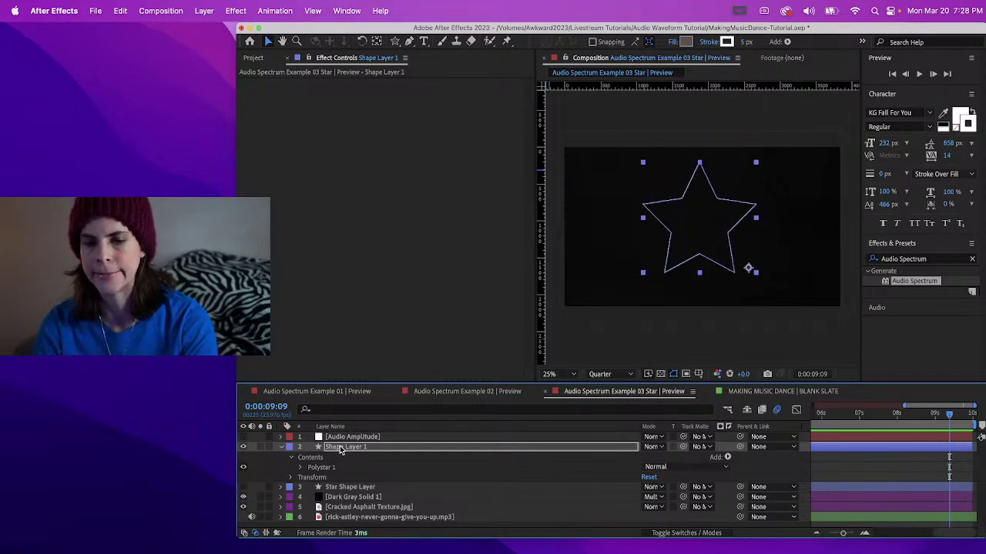
key(shift+Left)
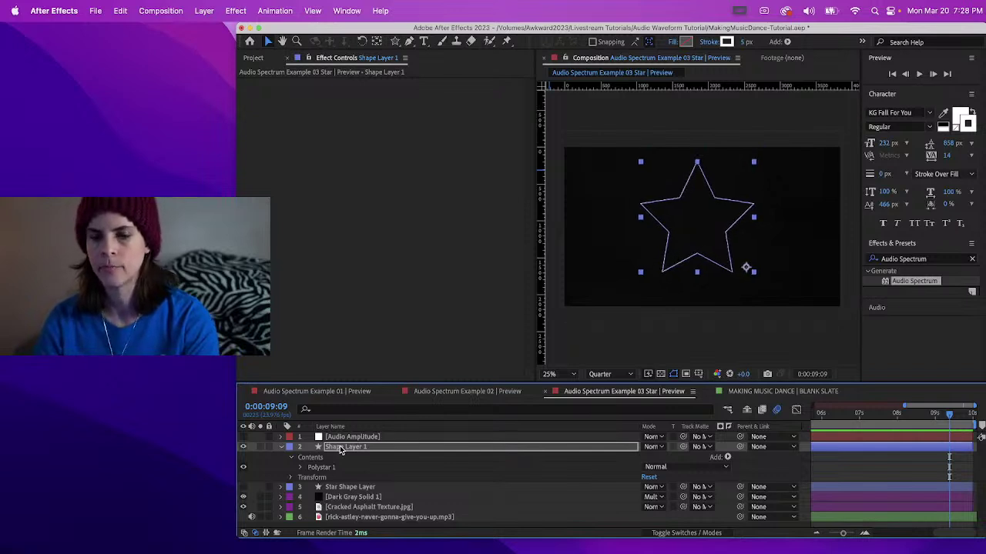
click(331, 448)
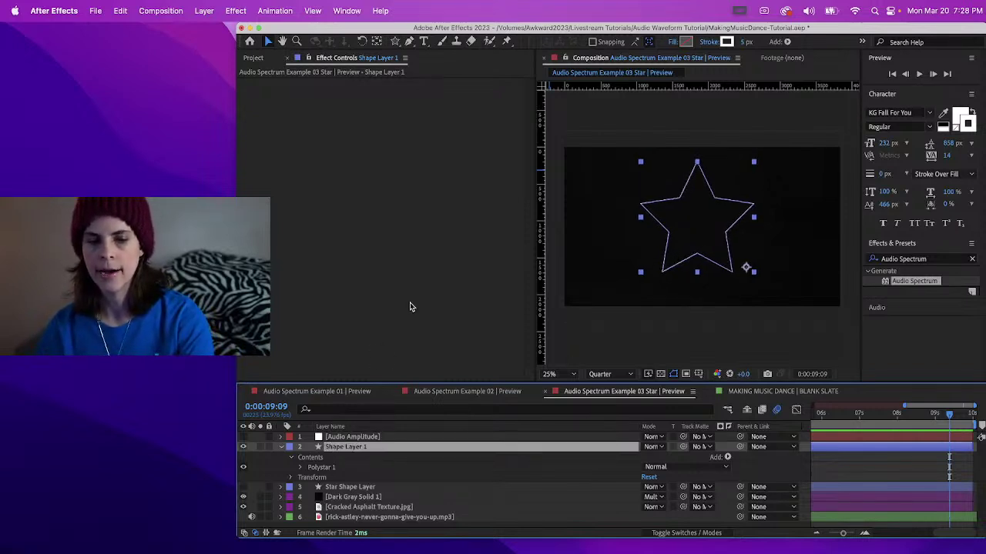
- Set the star's fill colour to magenta FF00FF
click(686, 43)
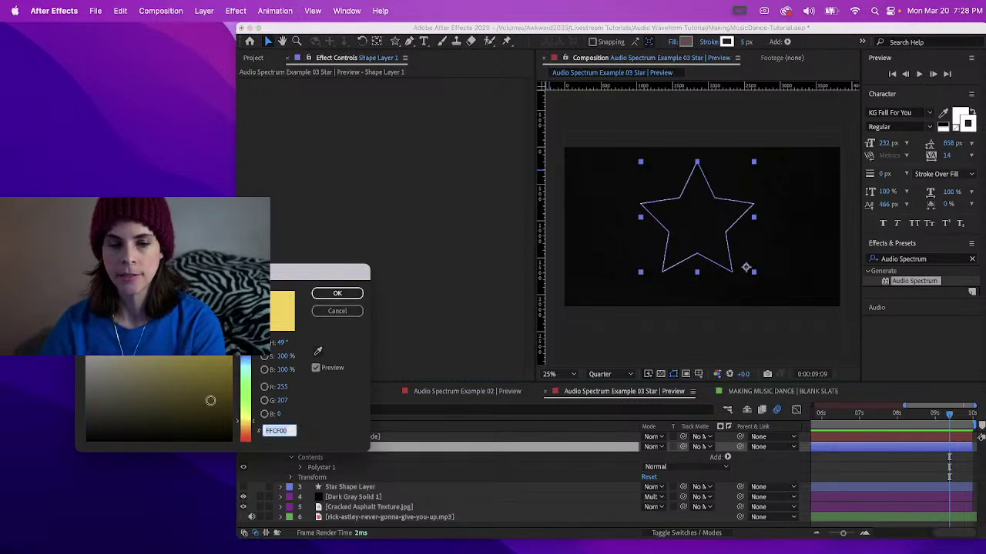
click(249, 427)
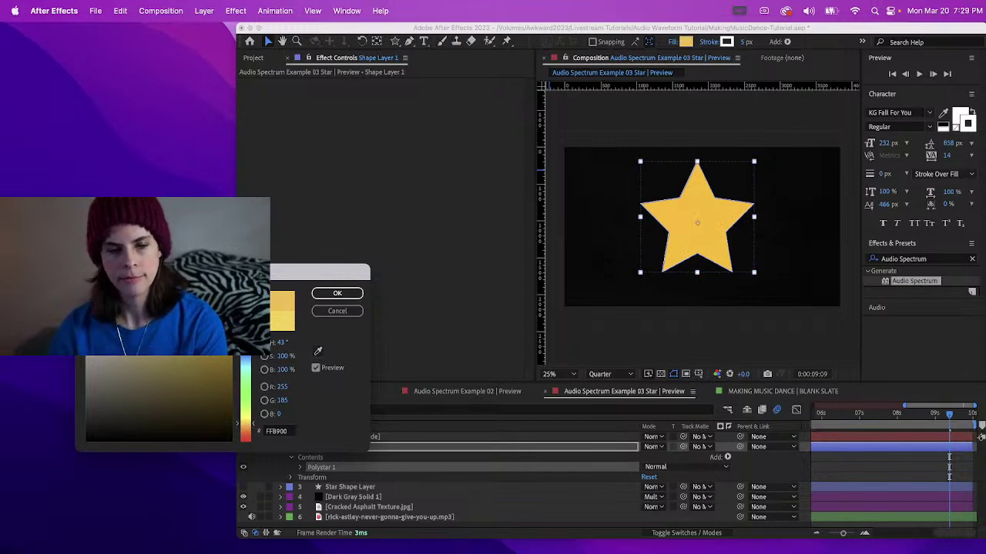
drag(245, 424, 245, 371)
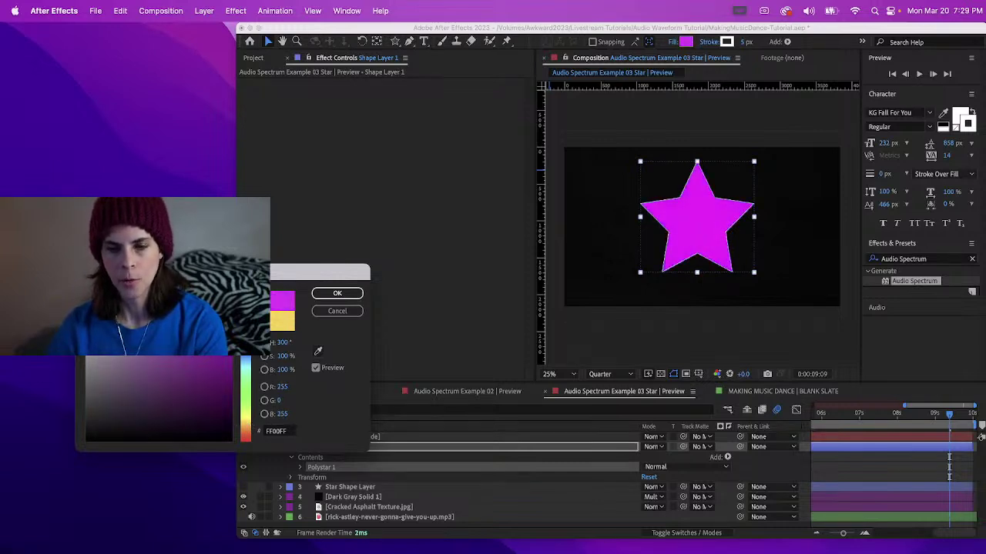
click(347, 294)
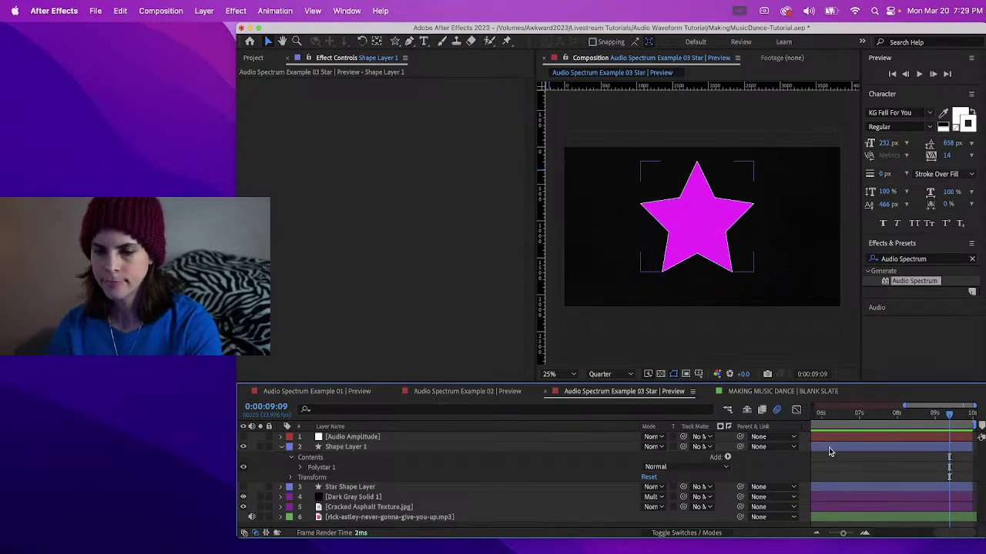
- Set the star's stroke to None and collapse the shape layer's properties
click(829, 447)
drag(834, 414, 815, 413)
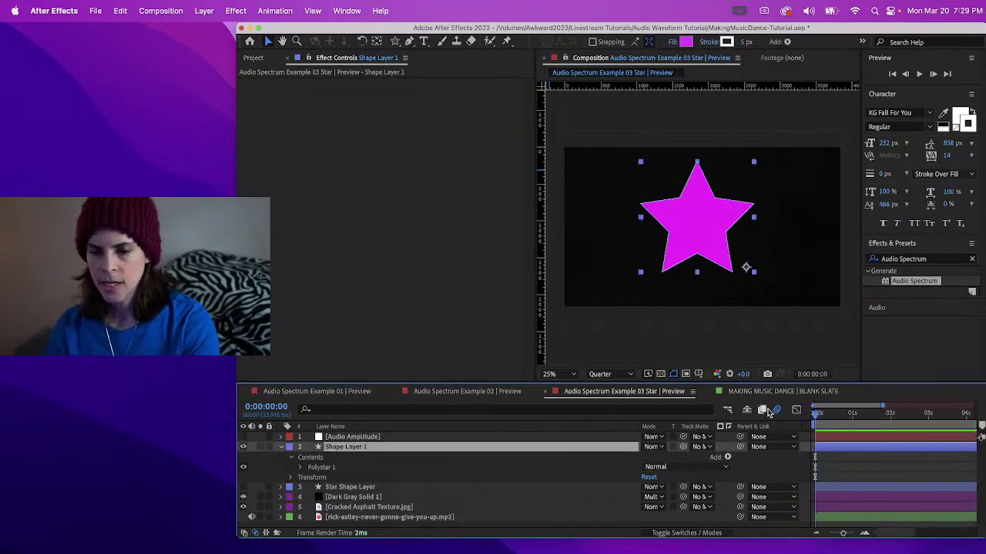
click(708, 42)
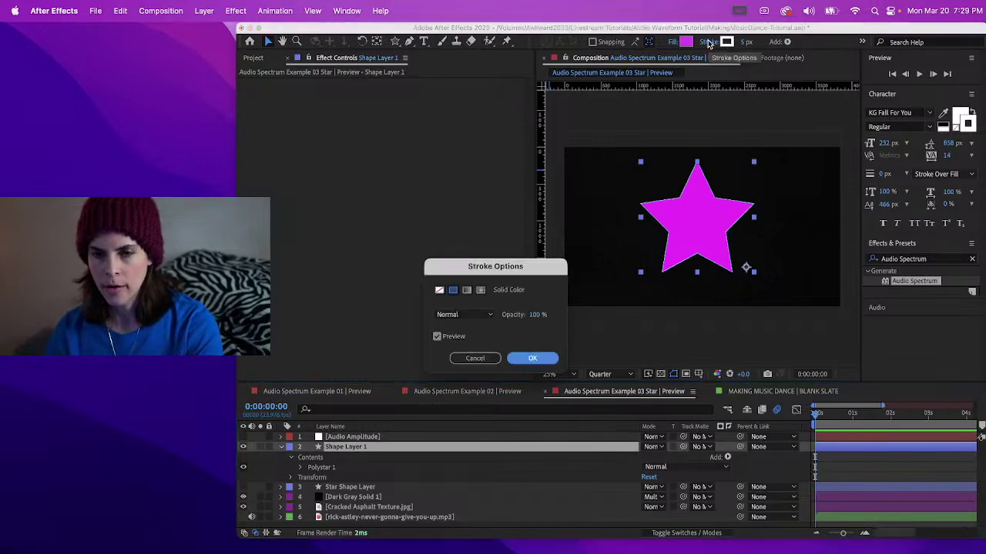
click(439, 290)
click(524, 358)
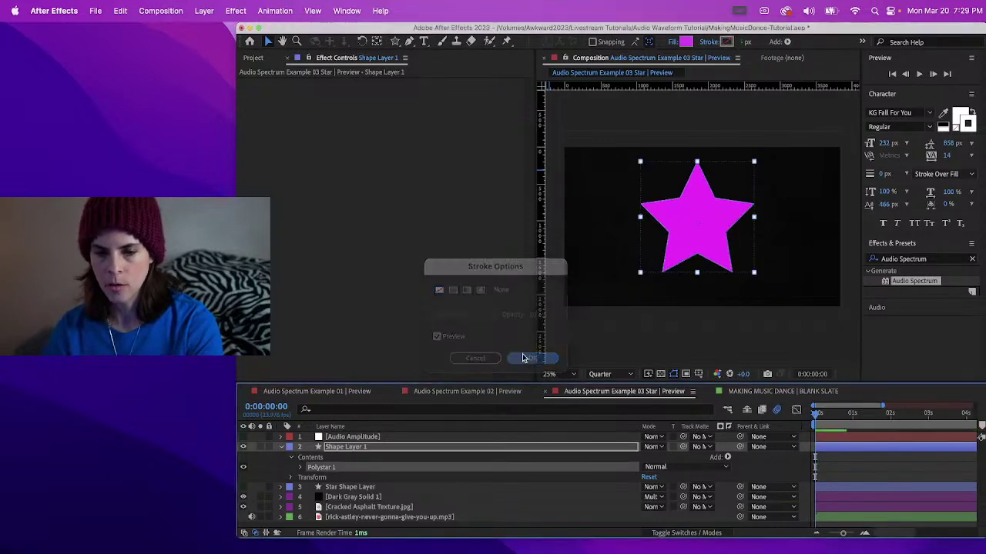
click(823, 462)
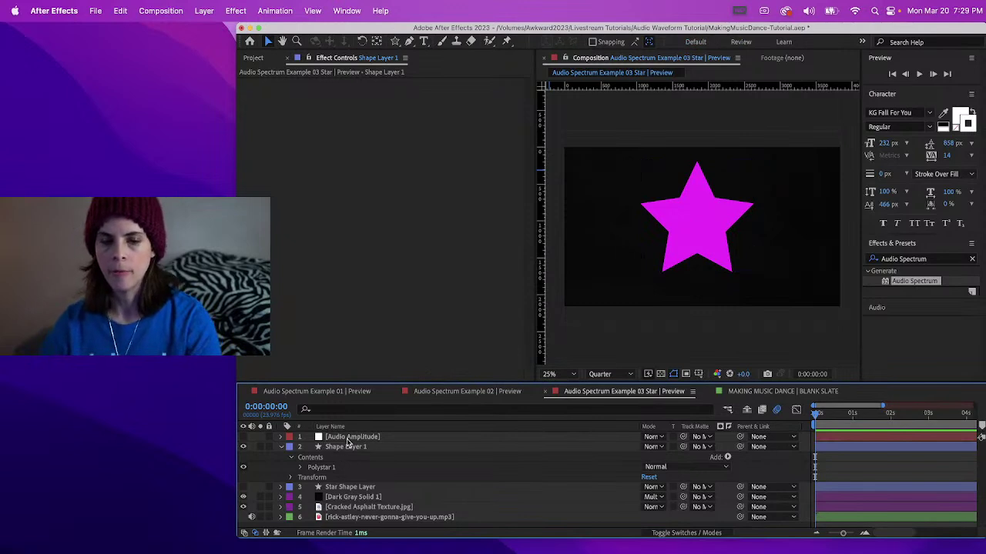
click(346, 446)
click(281, 448)
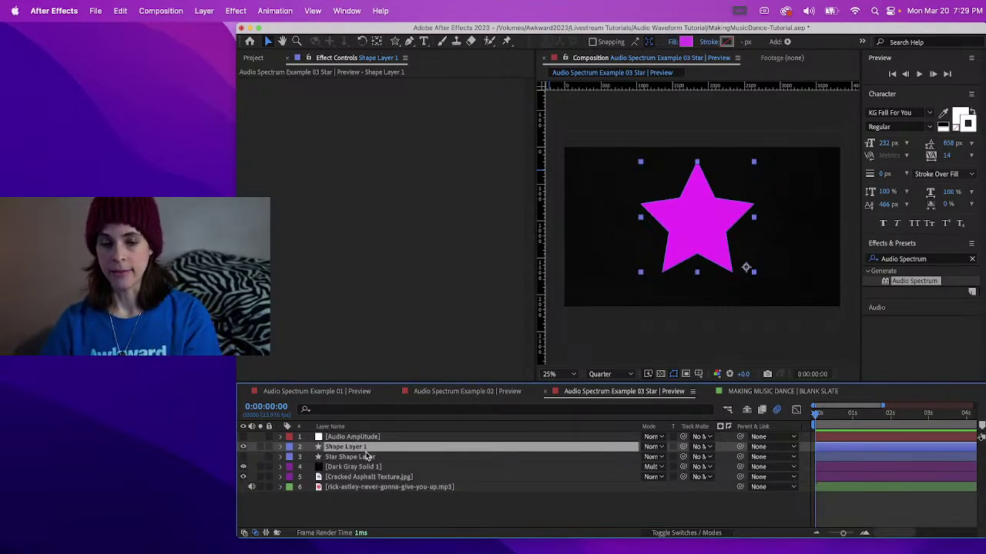
- Delete the existing song layer from the Star preview timeline
click(339, 488)
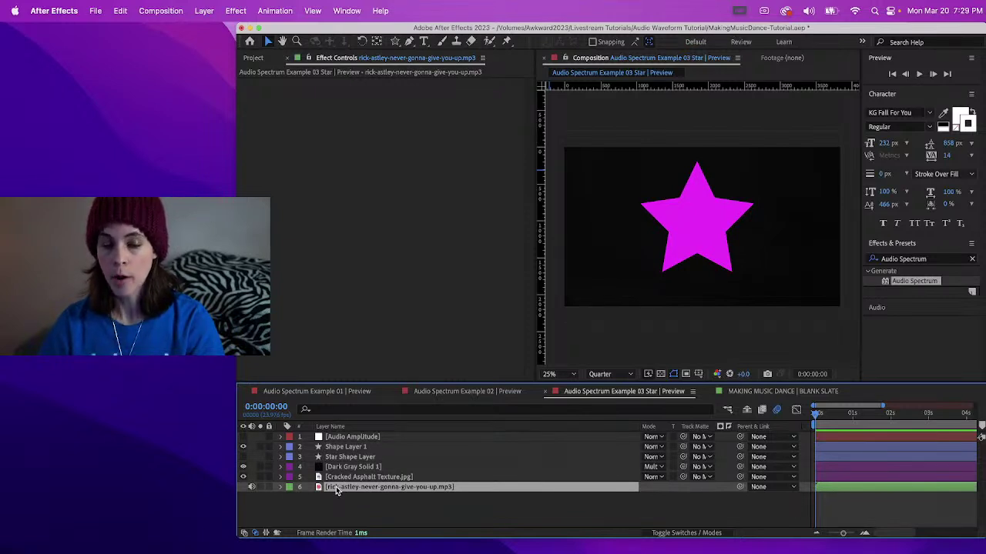
right_click(337, 491)
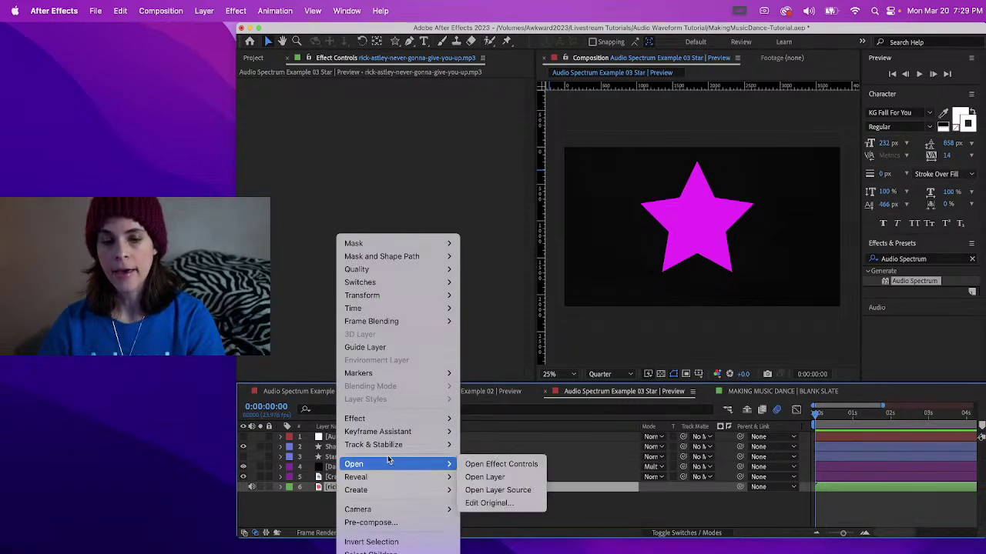
mouse_move(393, 433)
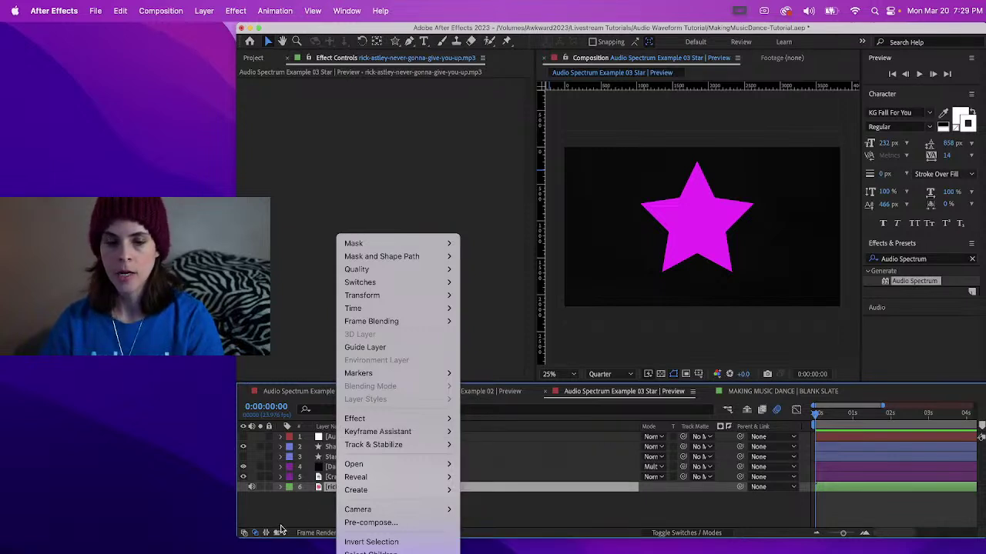
click(326, 499)
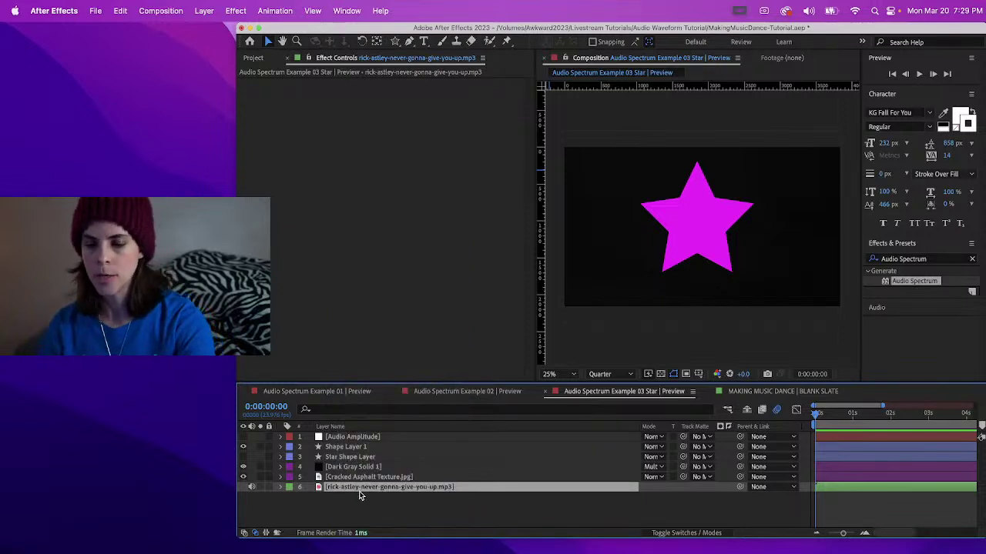
key(Delete)
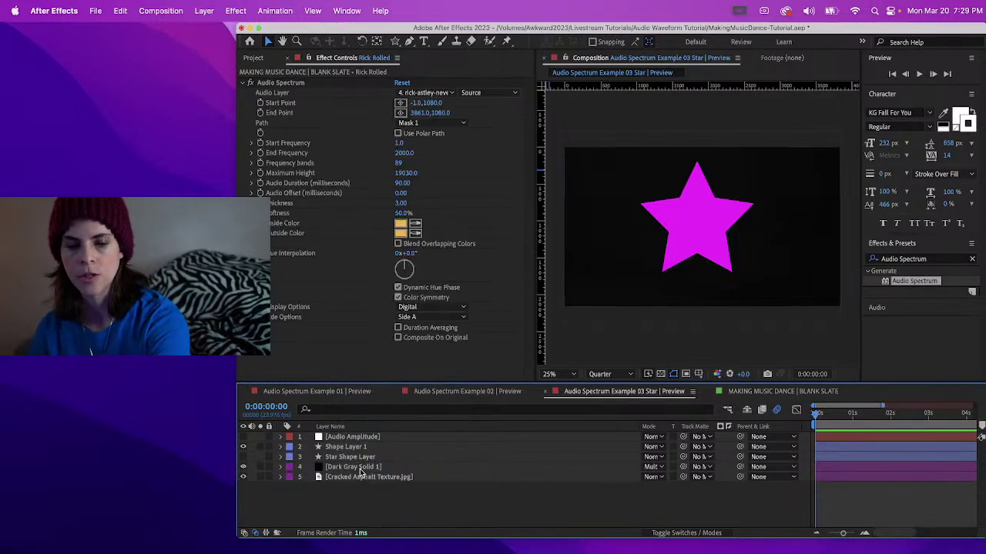
- Add the rick-astley mp3 from the ASSETS folder and convert its audio to keyframes
click(254, 59)
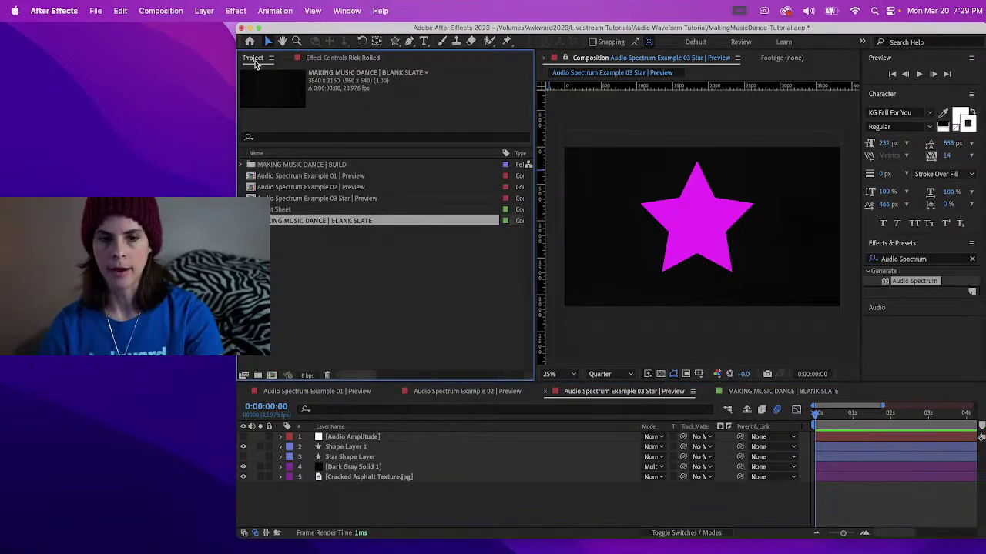
click(242, 164)
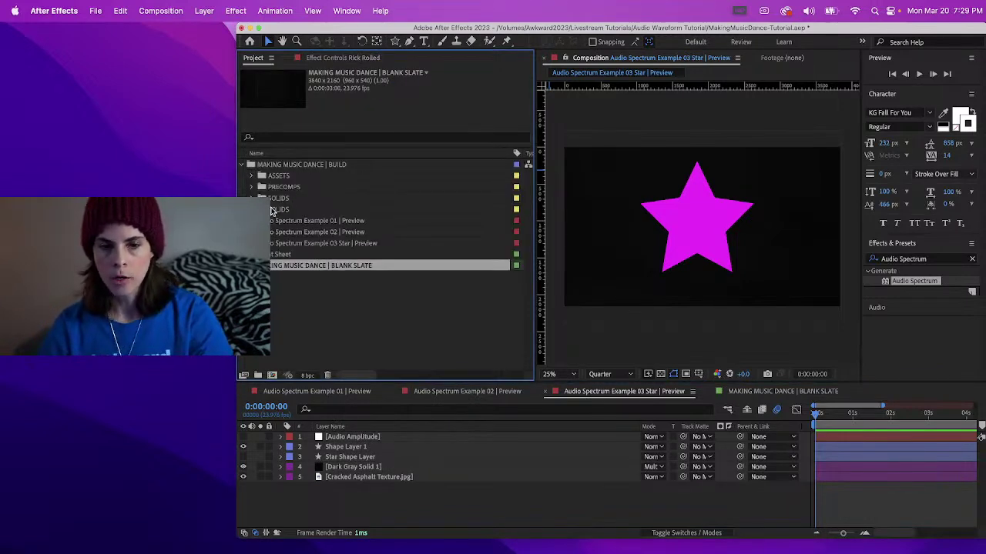
click(251, 176)
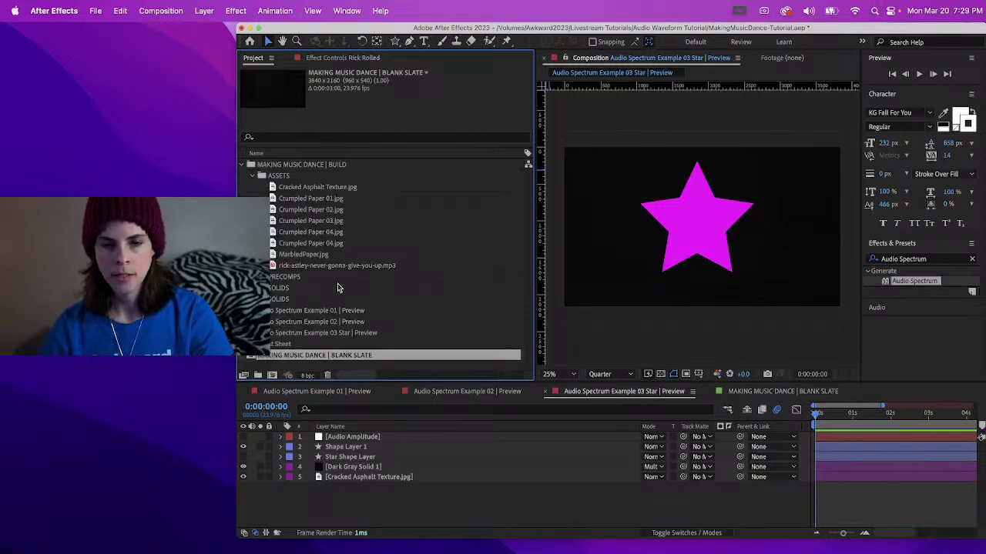
drag(328, 265, 307, 486)
click(251, 176)
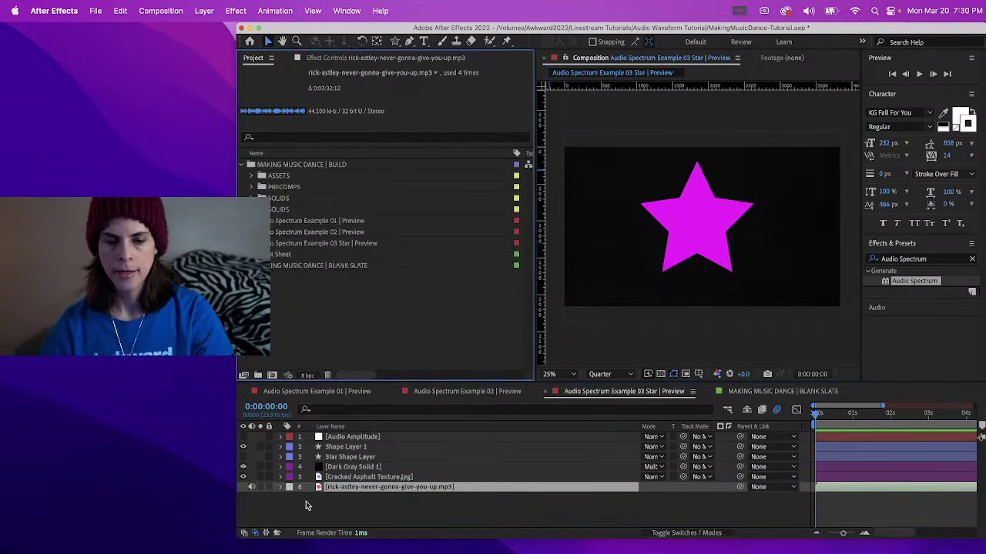
right_click(346, 490)
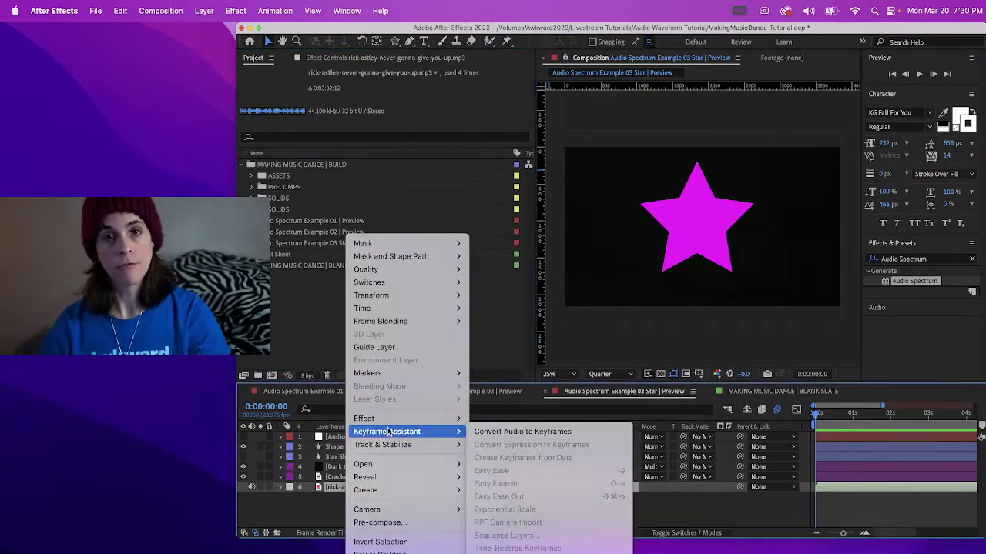
click(481, 434)
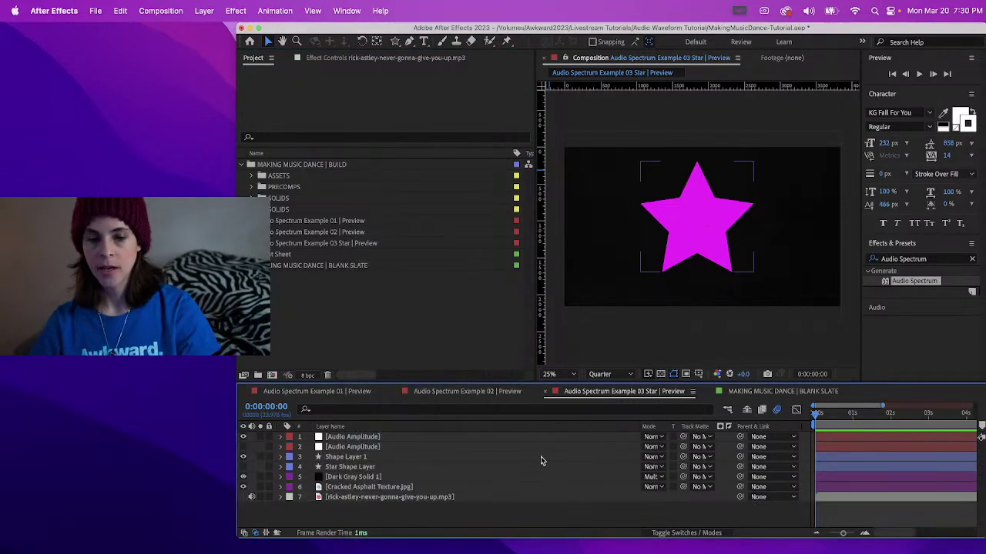
- Delete the top Audio Amplitude layer's Left and Right Channel effects, expand Both Channels, and zoom the timeline to frames
click(353, 447)
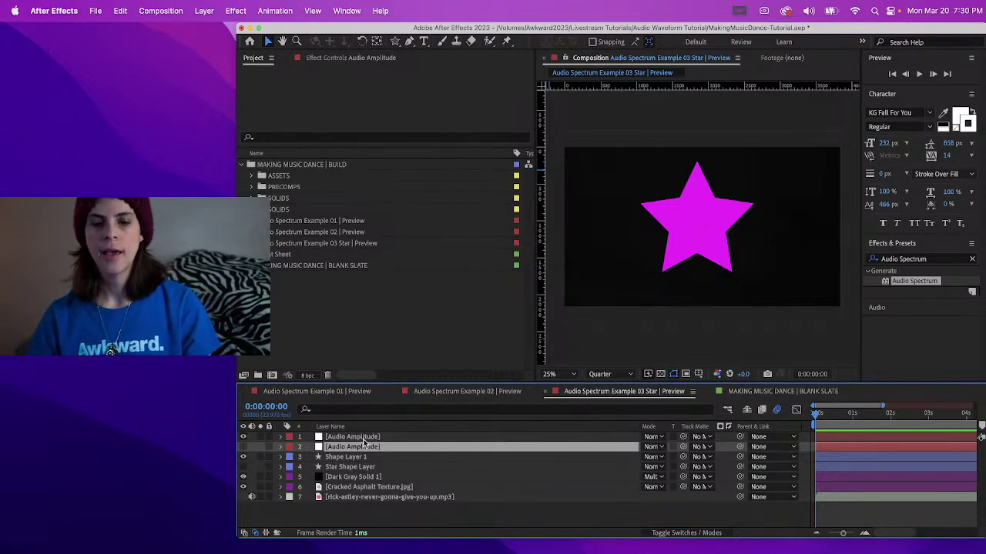
click(362, 438)
click(280, 437)
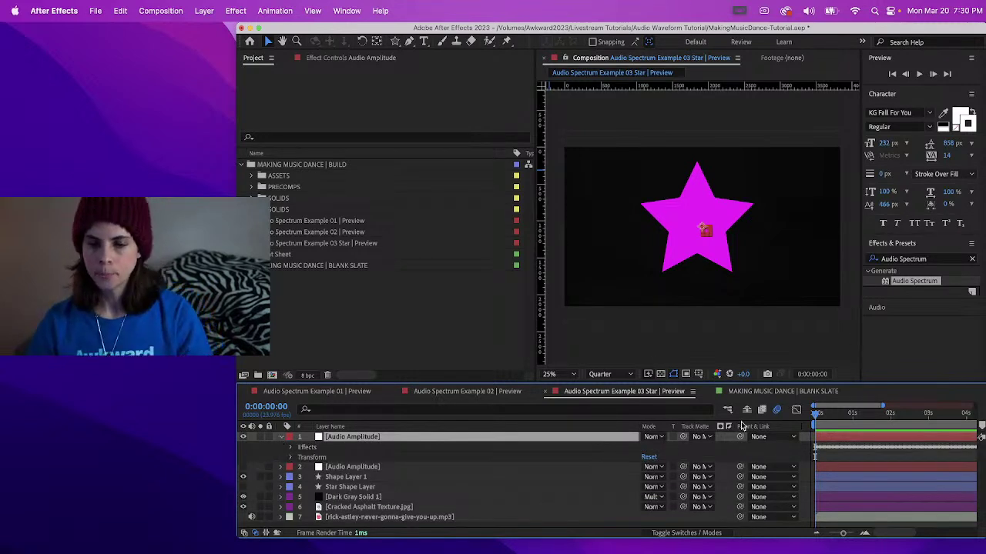
click(291, 447)
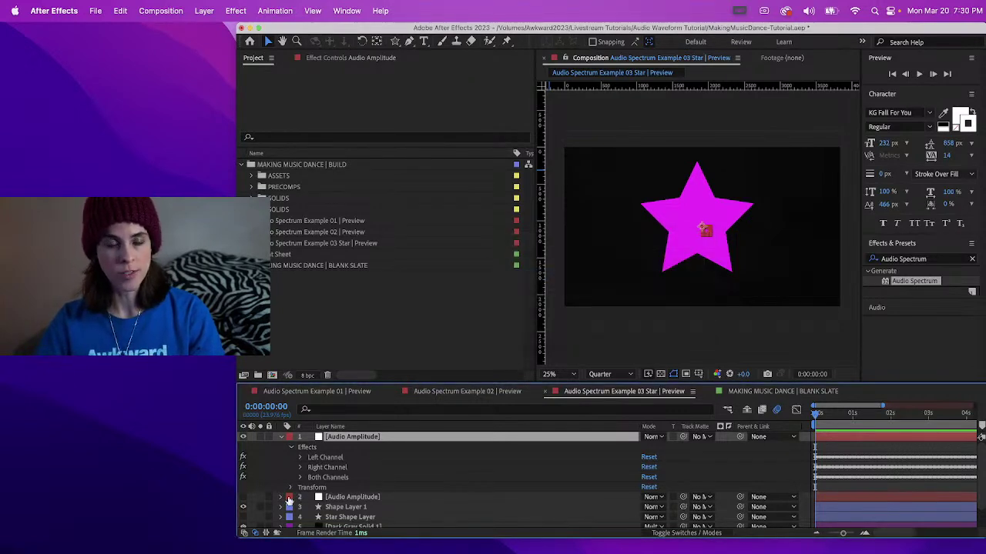
click(330, 468)
shift+click(327, 459)
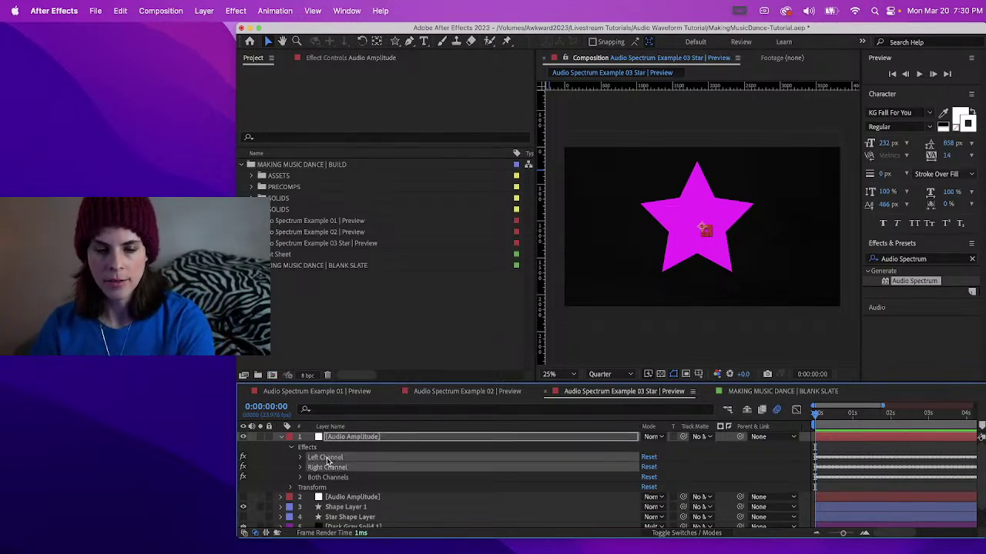
key(Delete)
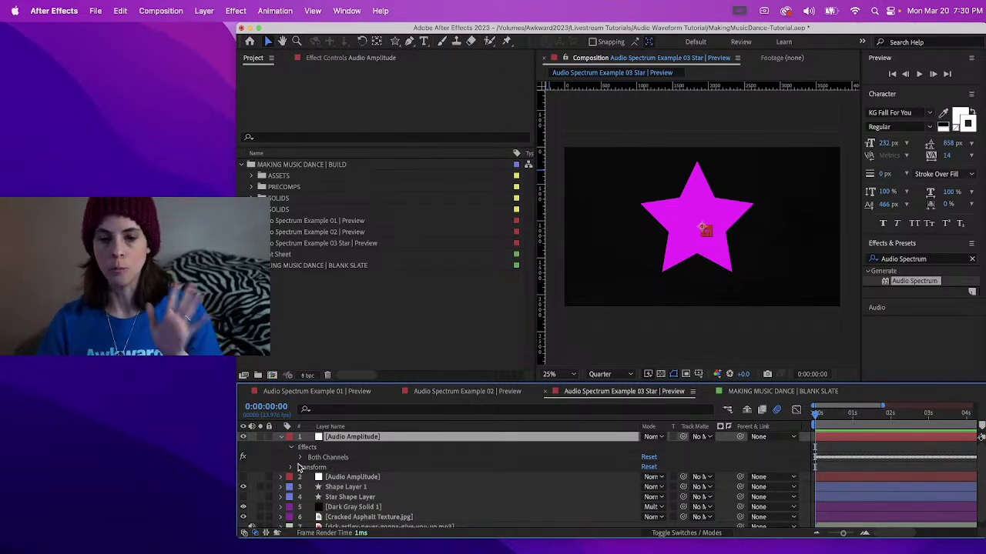
click(301, 458)
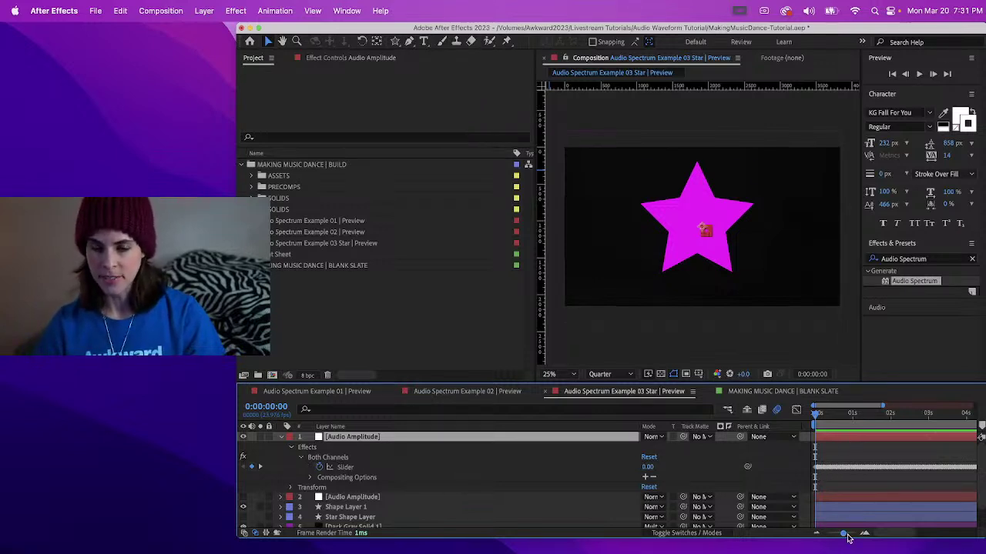
mouse_move(842, 533)
mouse_down()
mouse_move(854, 535)
mouse_move(828, 536)
mouse_up()
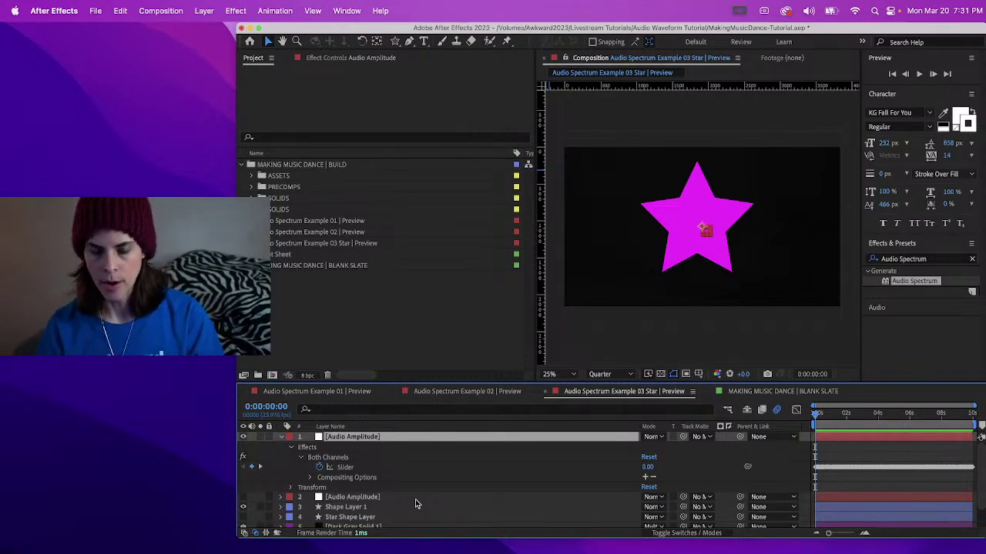
- Rename the star's Shape Layer 1 to 'Pink Star'
click(375, 513)
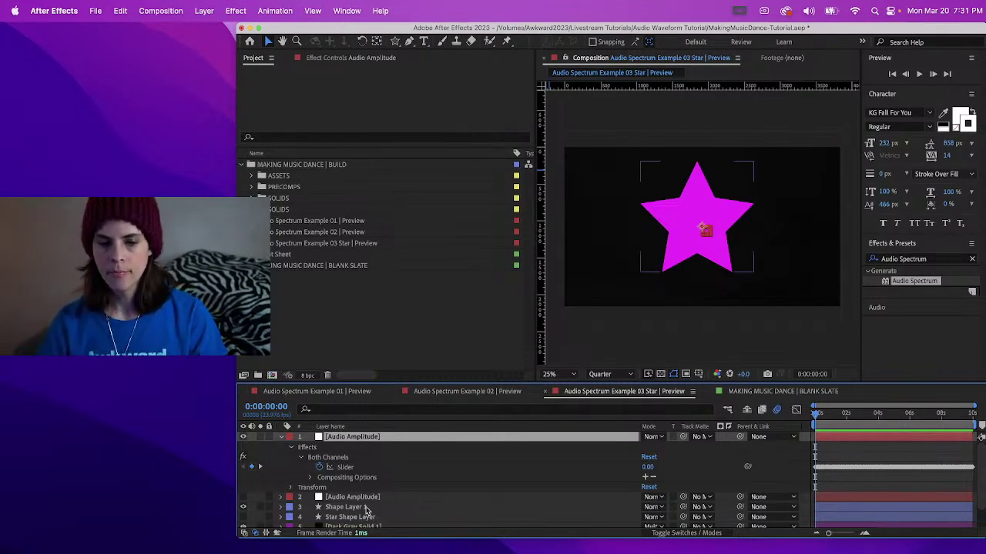
click(337, 506)
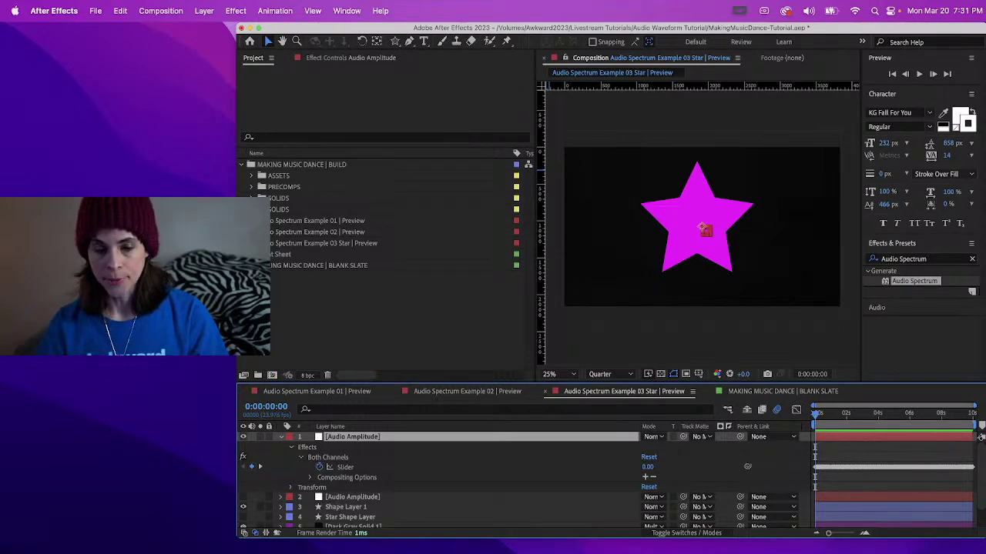
click(349, 514)
click(346, 508)
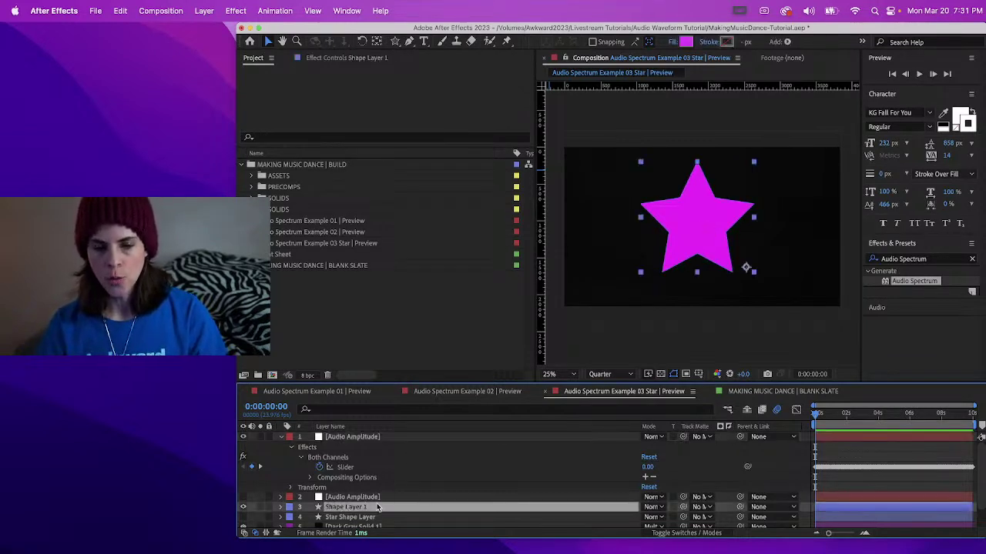
key(Return)
text(P)
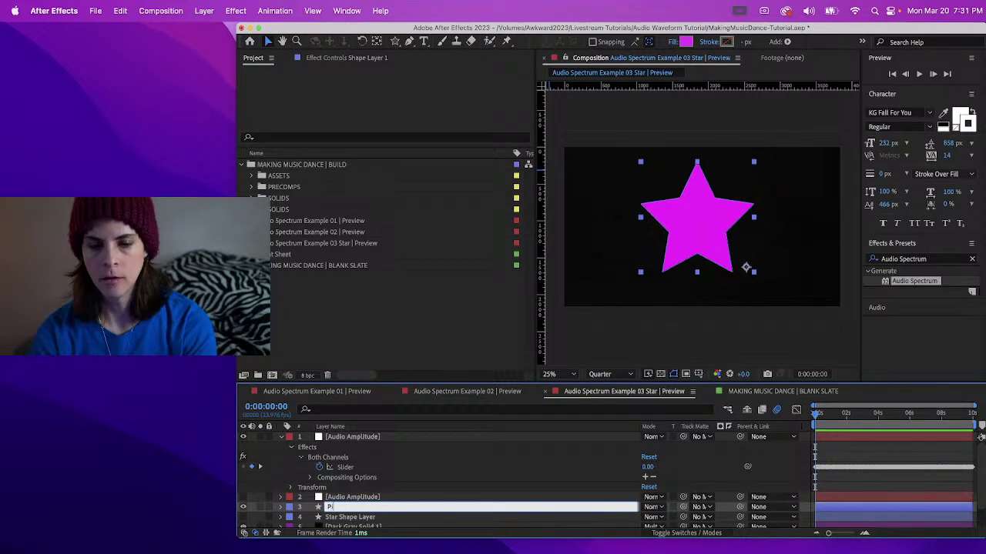
text(ink Star)
key(Return)
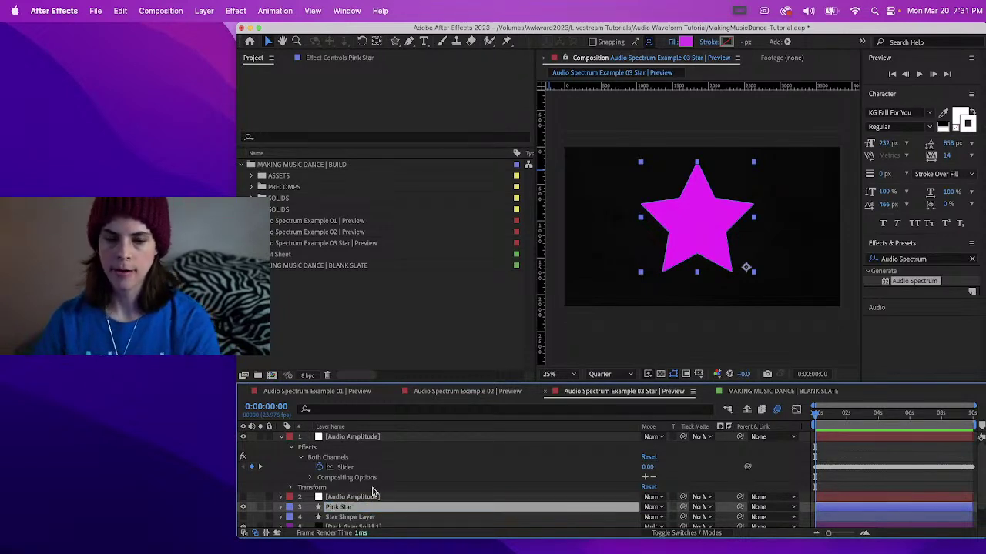
- Move Pink Star's anchor point to the star's centre and show its Scale property
click(280, 507)
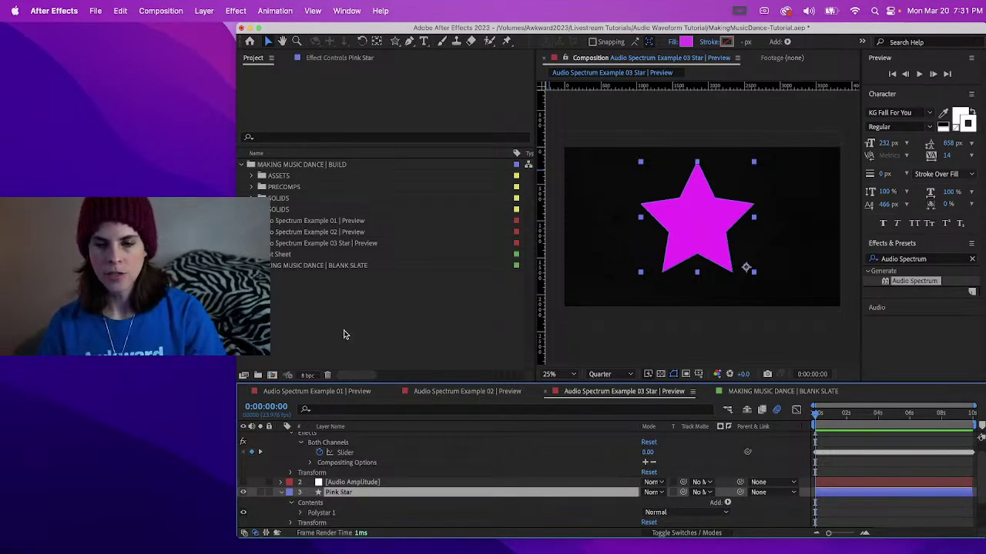
click(376, 42)
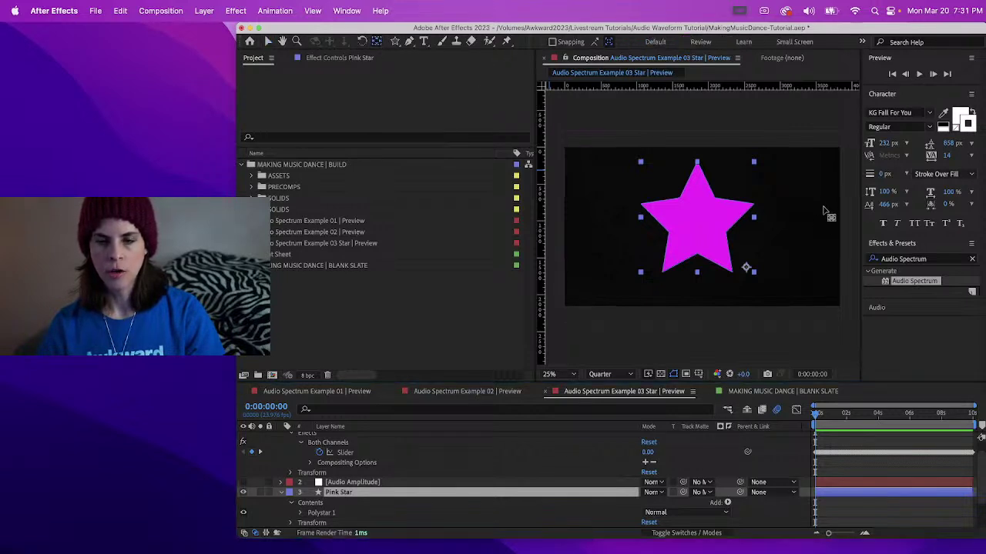
drag(747, 267, 698, 219)
click(268, 42)
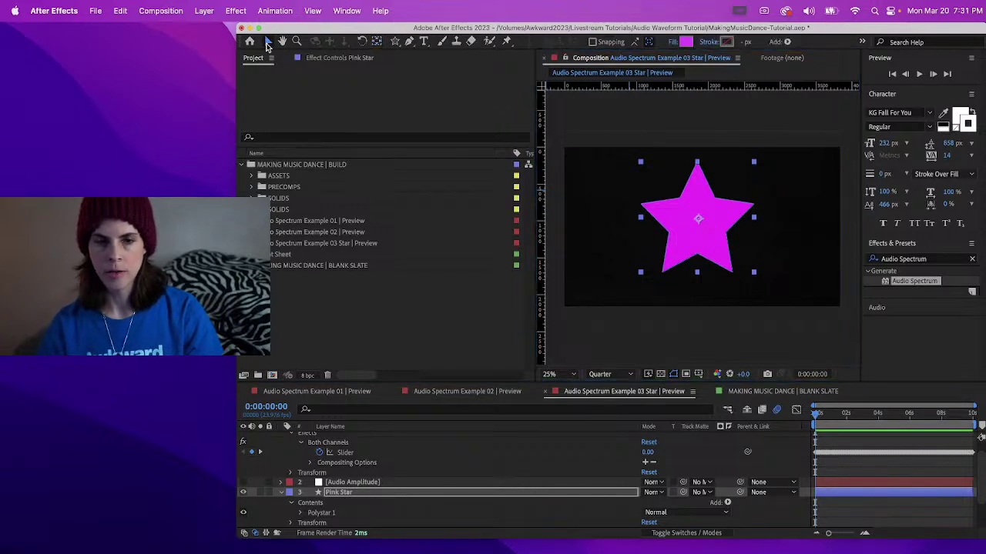
click(362, 493)
key(s)
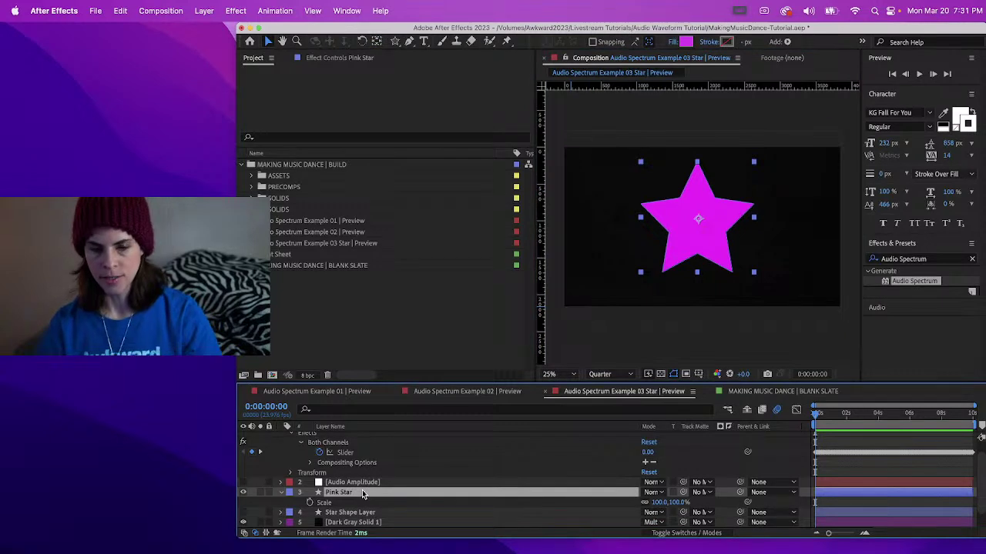
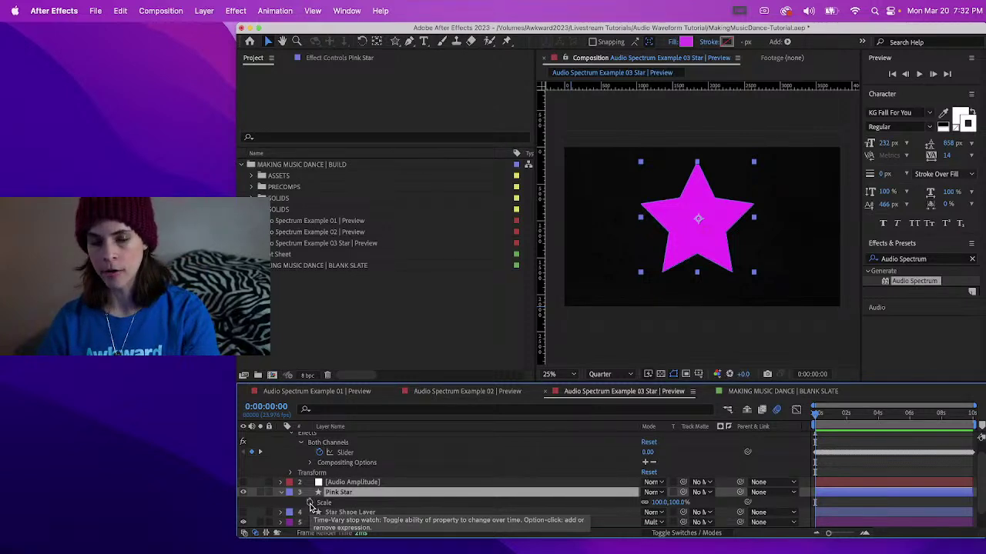
- Add a Pink Star Scale expression pick-whipped to Audio Amplitude 2's Both Channels Slider
alt+click(309, 503)
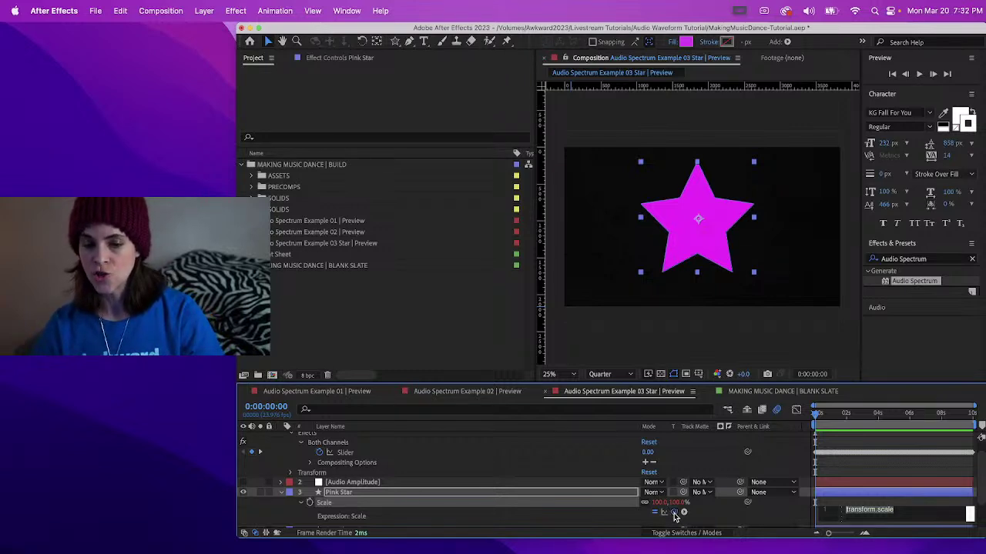
drag(674, 513, 355, 471)
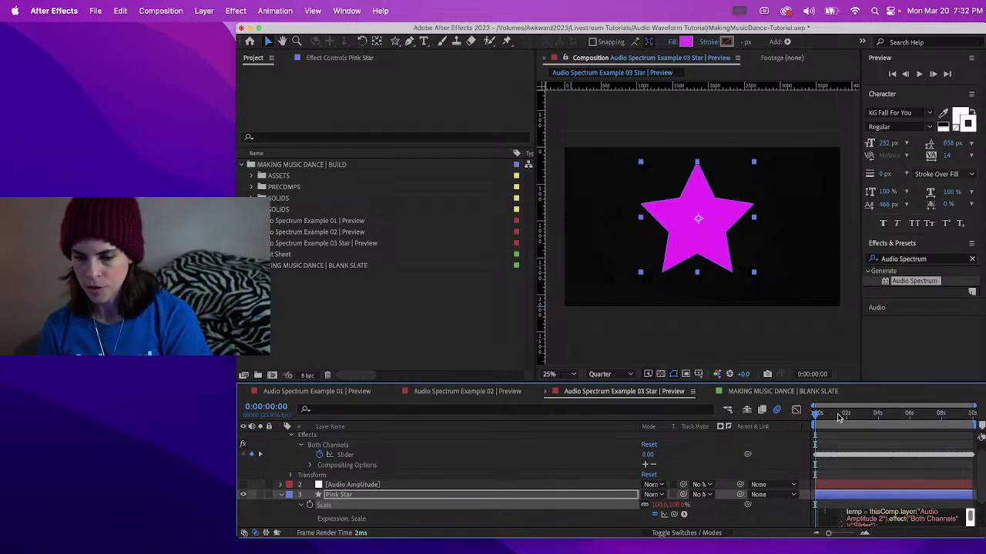
- Close the Example 01, 02 and 03 timelines and reopen Audio Spectrum Example 03 Star | Preview
click(551, 393)
click(397, 392)
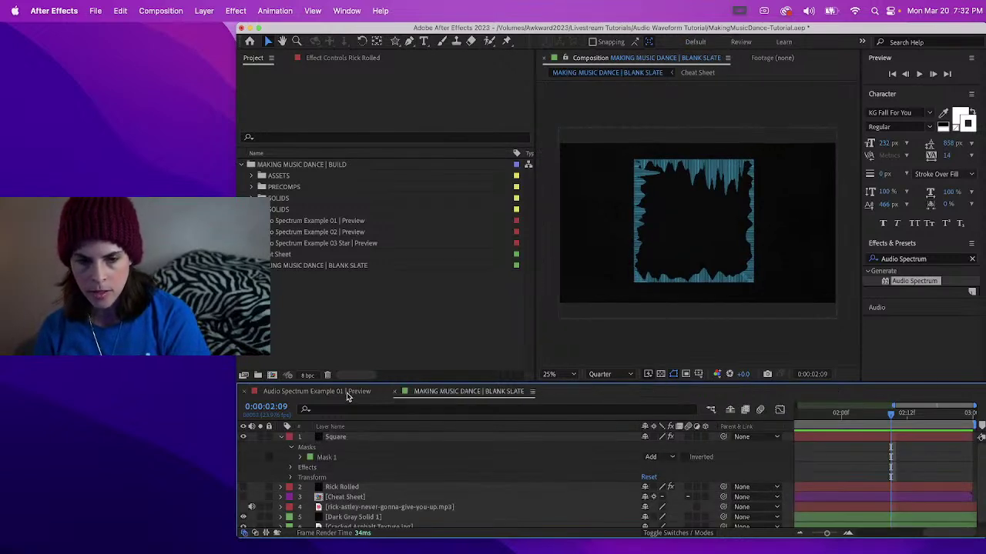
click(245, 392)
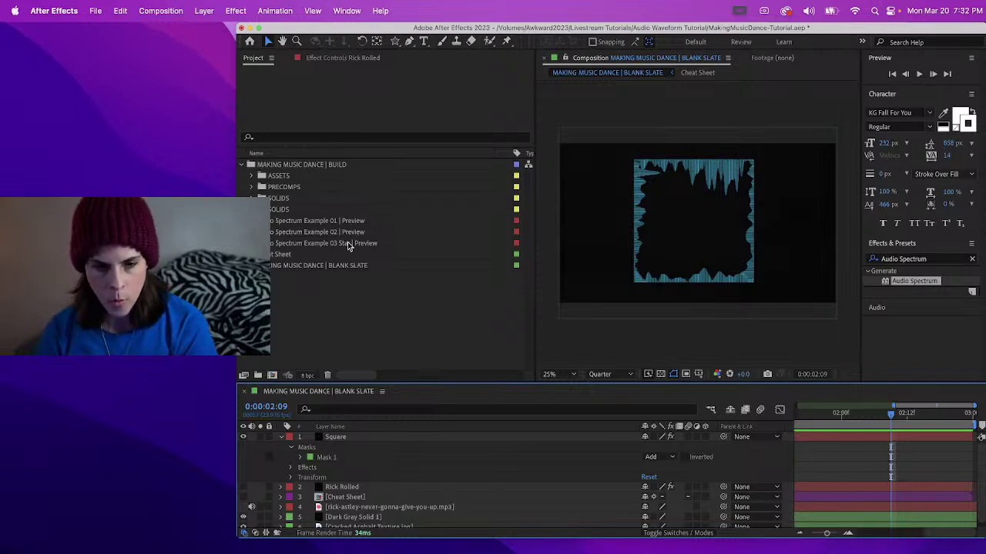
click(344, 265)
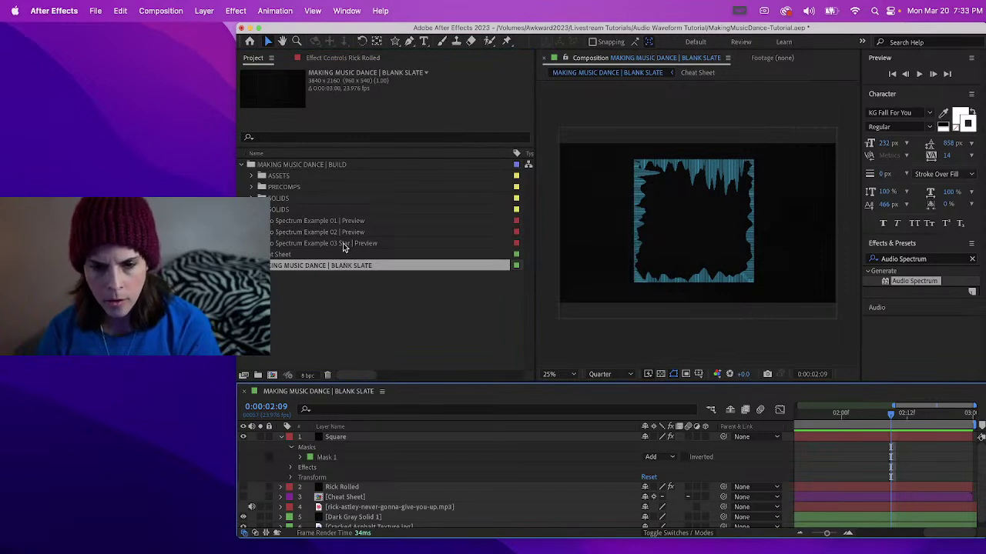
double_click(343, 242)
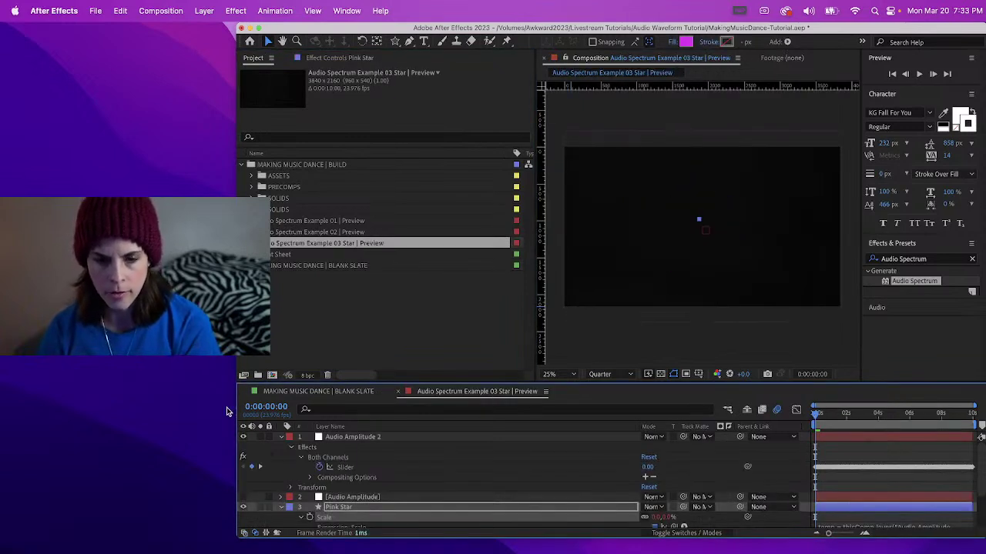
- Close BLANK SLATE, widen the timeline graph, and add a [temp, temp] line to the Scale expression
click(247, 392)
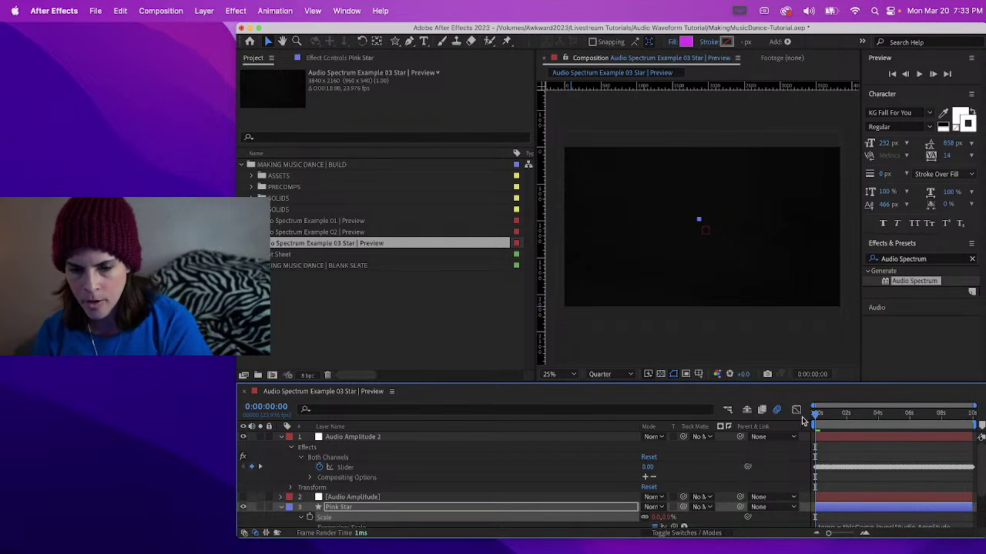
scroll(981, 483, down, 3)
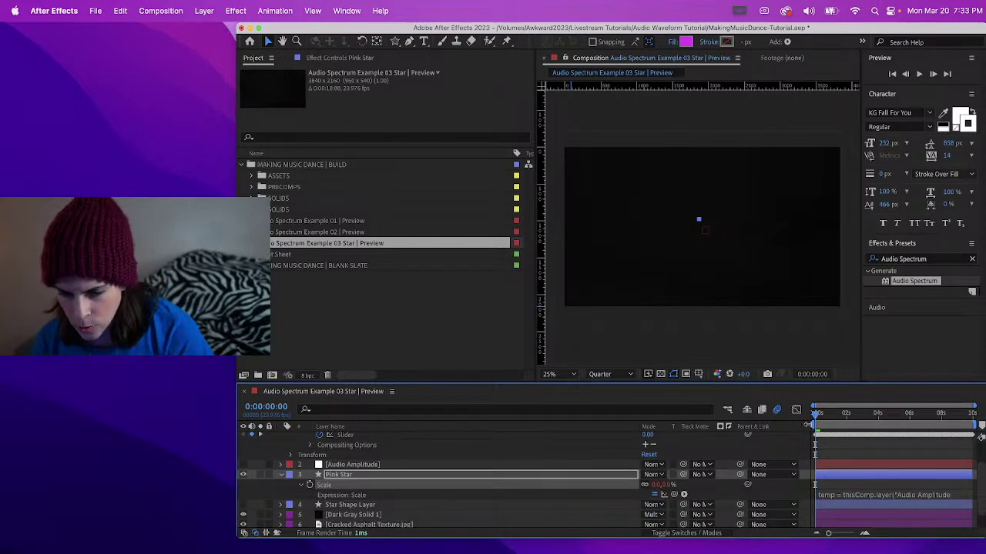
drag(798, 428, 598, 429)
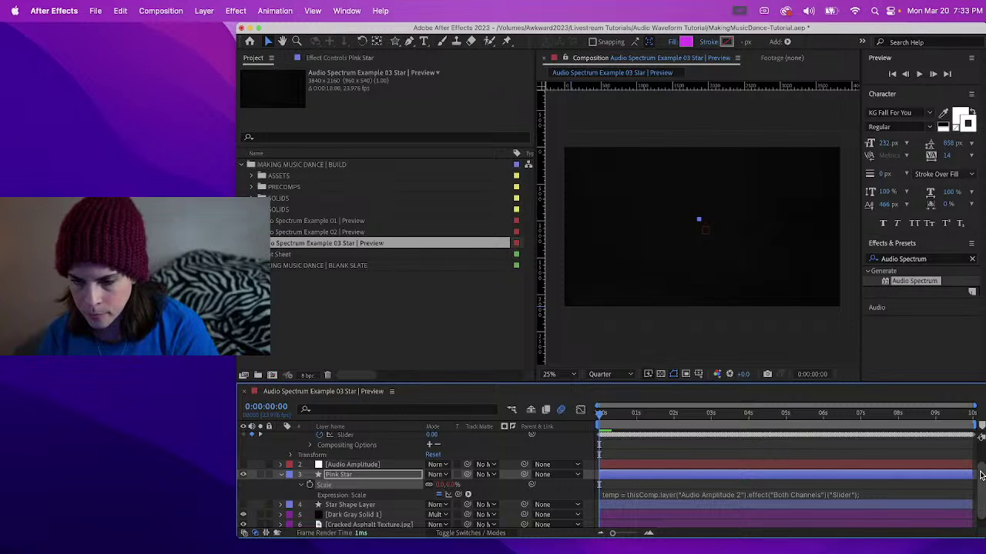
scroll(580, 510, down, 1)
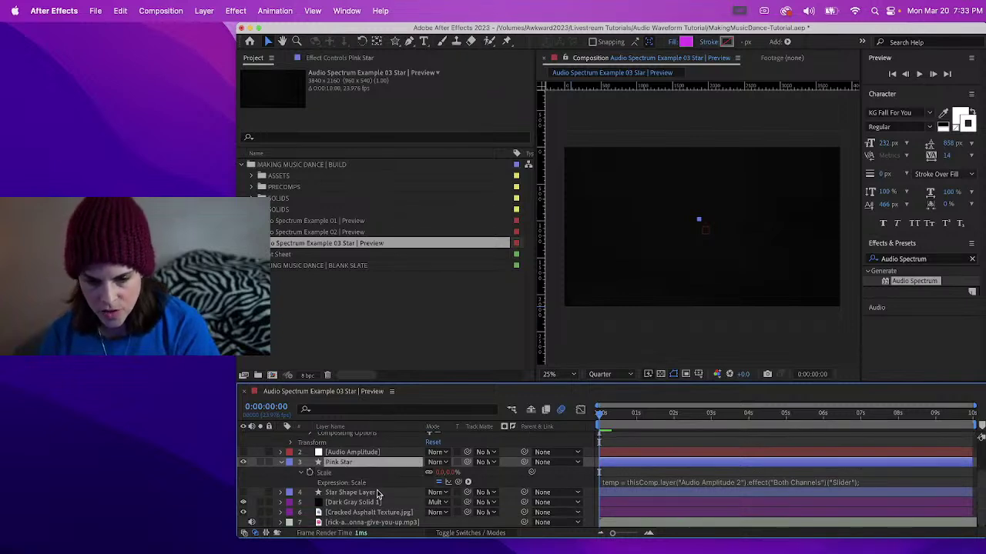
click(663, 485)
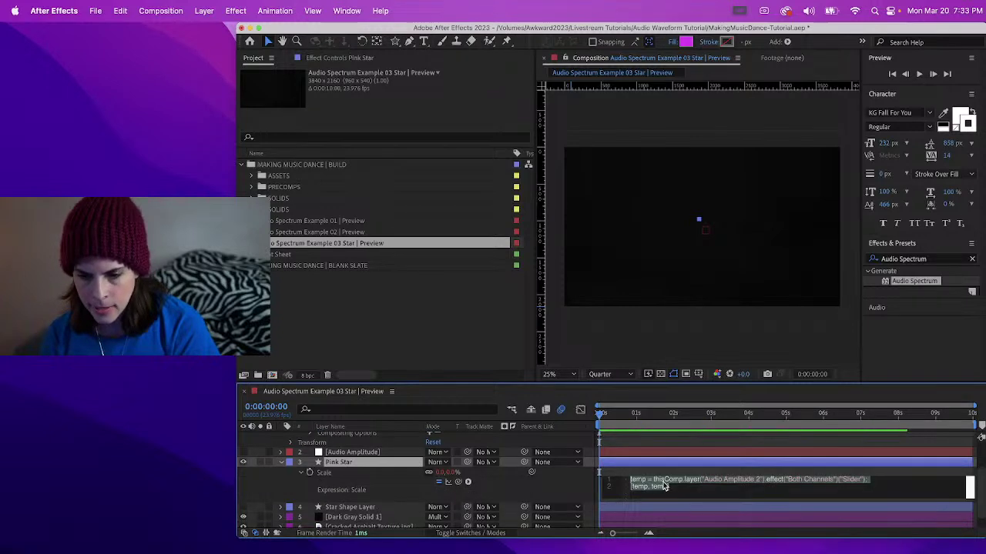
click(682, 495)
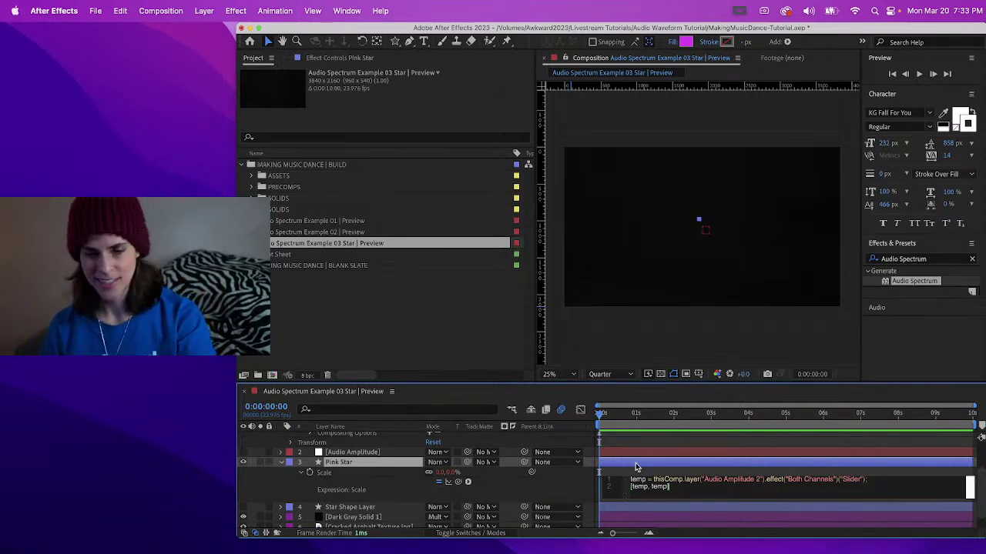
- Preview the small pulsing pink star, then append +[ ] after [temp, temp] in the expression
click(616, 422)
key(space)
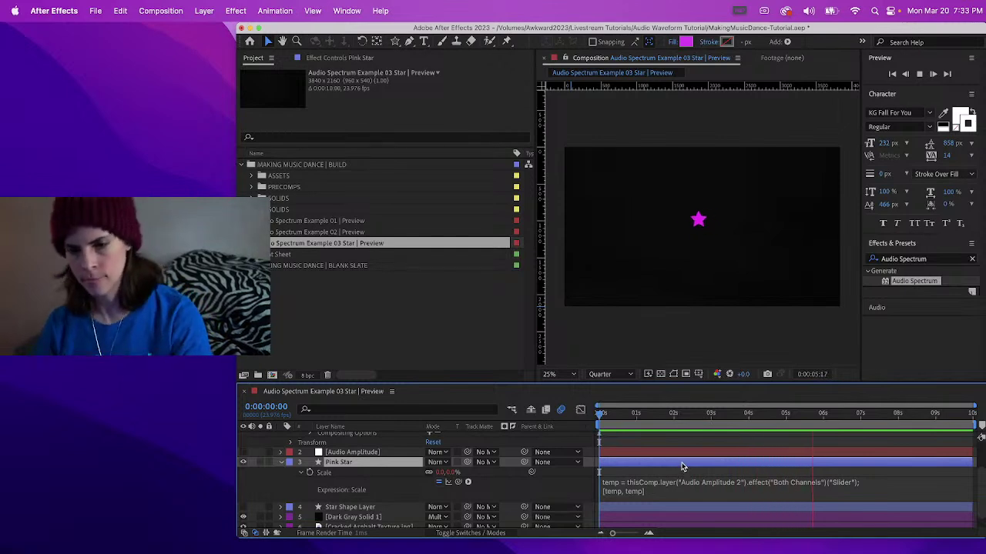
key(space)
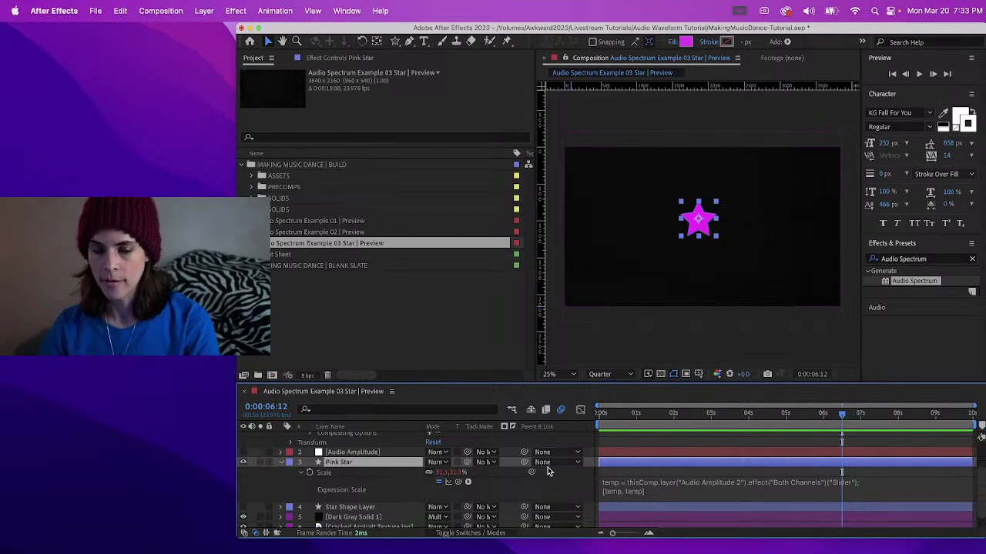
click(653, 493)
click(688, 491)
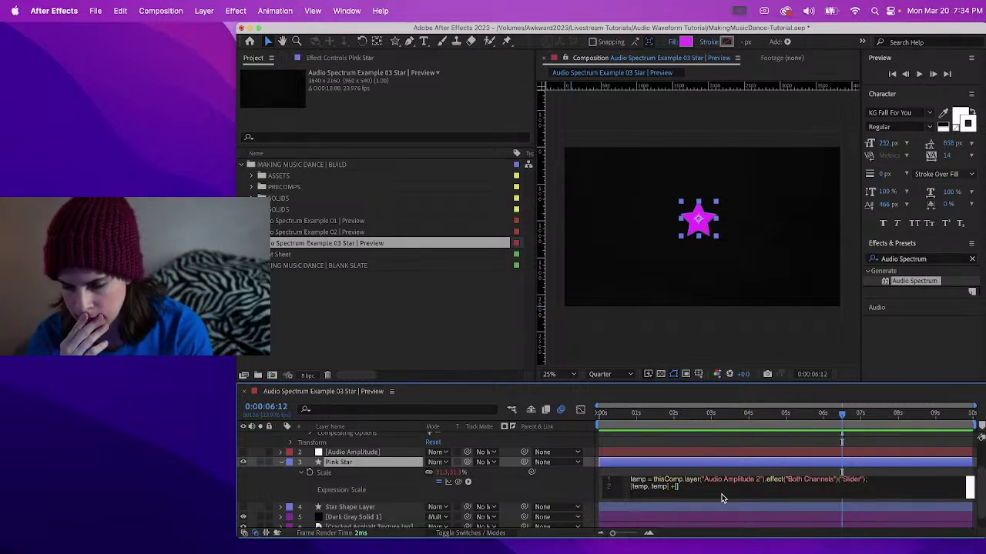
- Fill the offset with 100,100 so Scale reads 124.9%, and preview the star from the start
text(100,100)
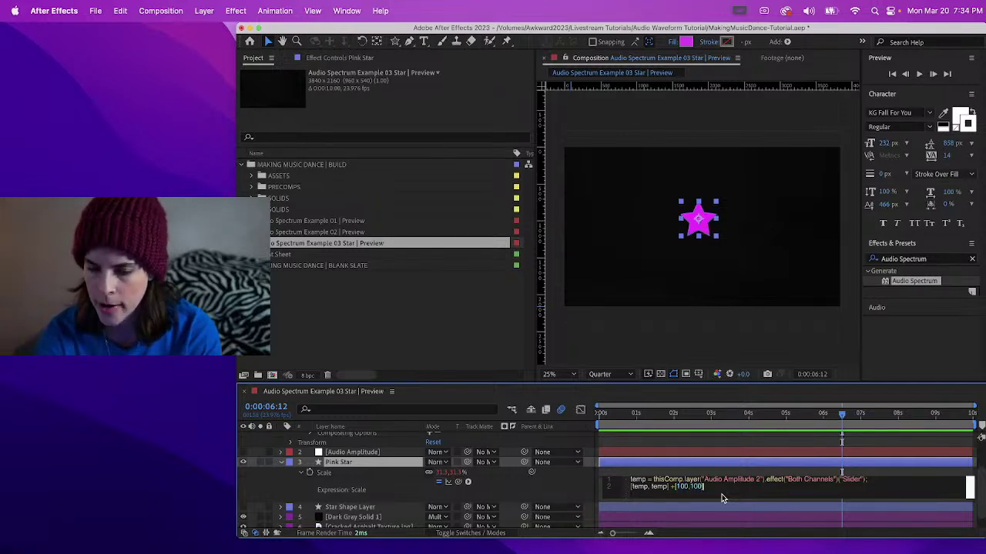
click(690, 471)
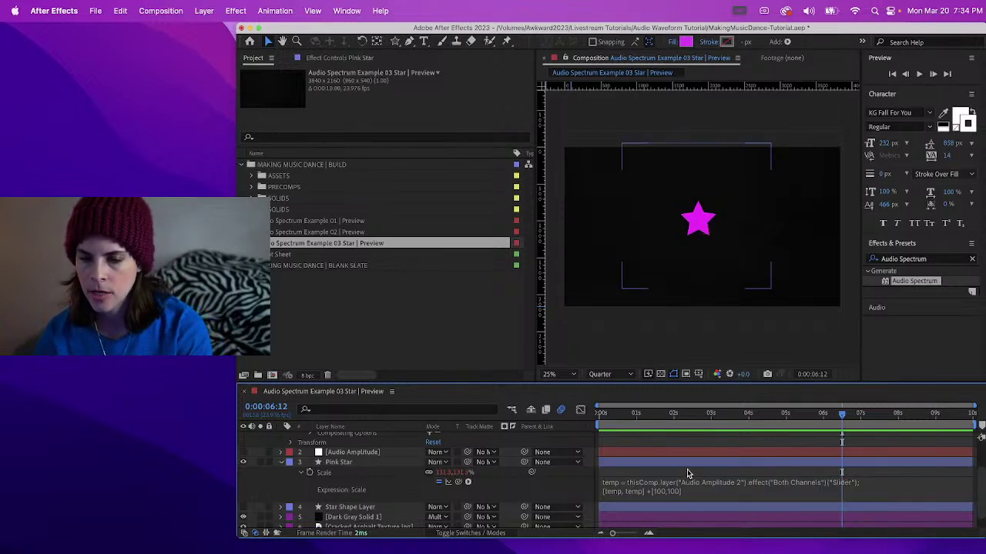
click(609, 423)
key(space)
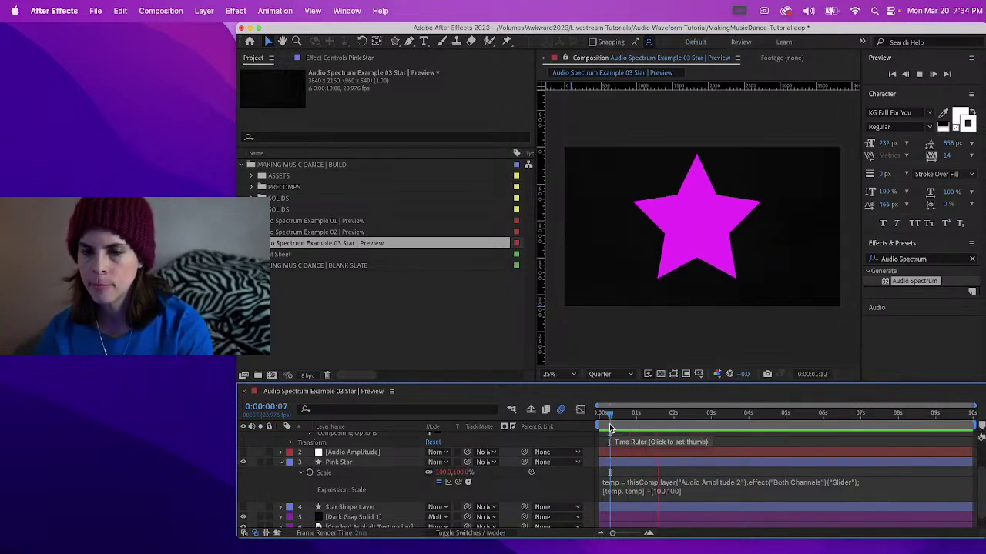
key(space)
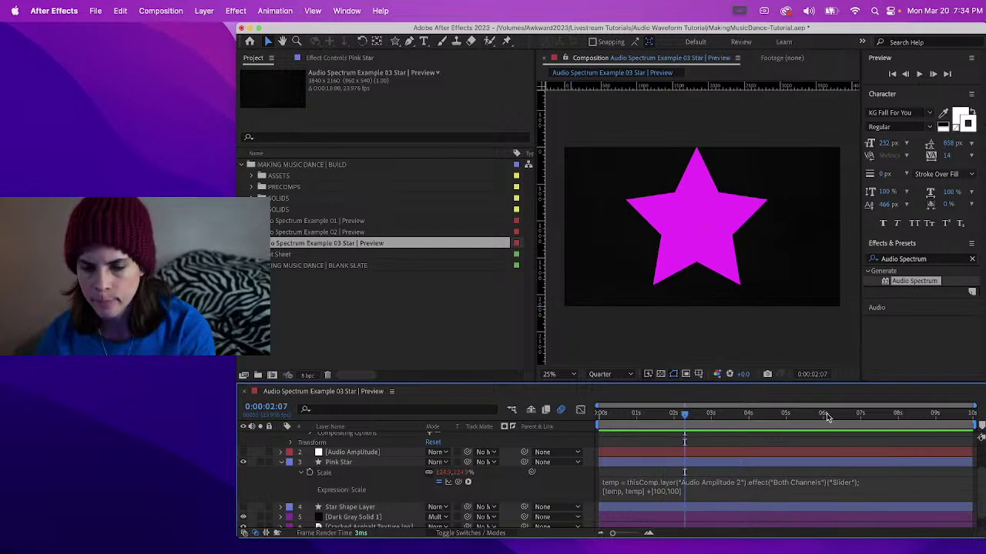
click(713, 466)
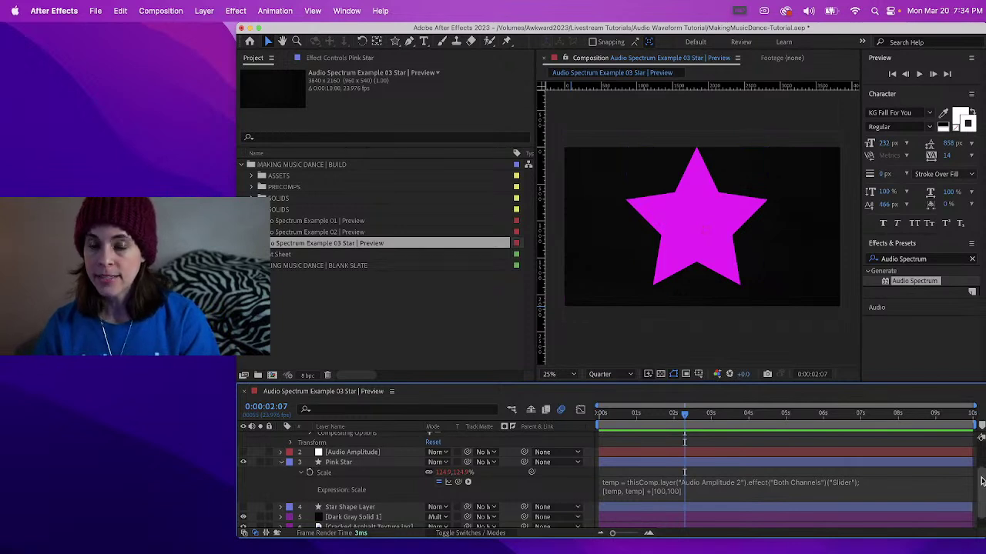
drag(983, 479, 981, 446)
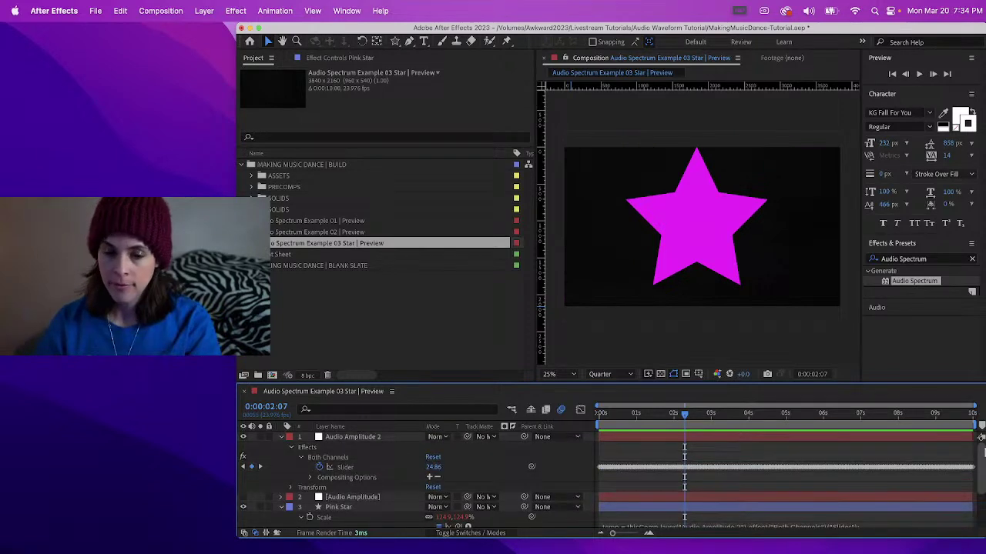
- Give the Audio Amplitude 2 Both Channels Slider an expression ease(value, 0, 0, 0, 0)
alt+click(320, 468)
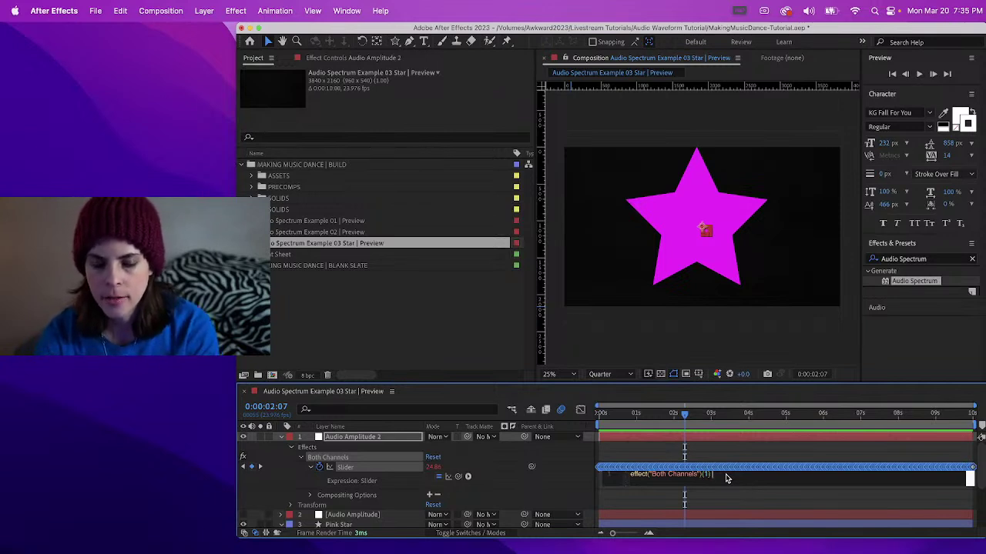
text(ease)
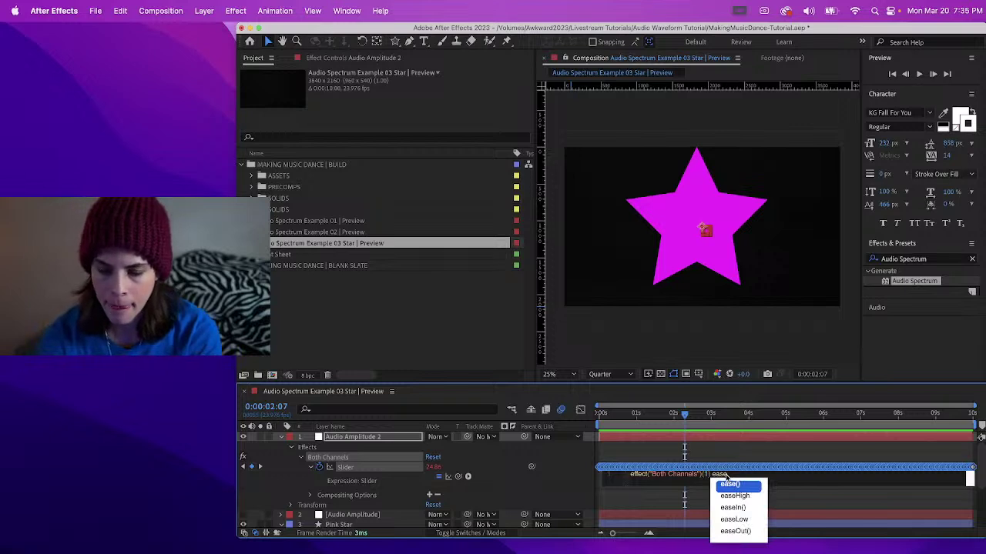
key(Escape)
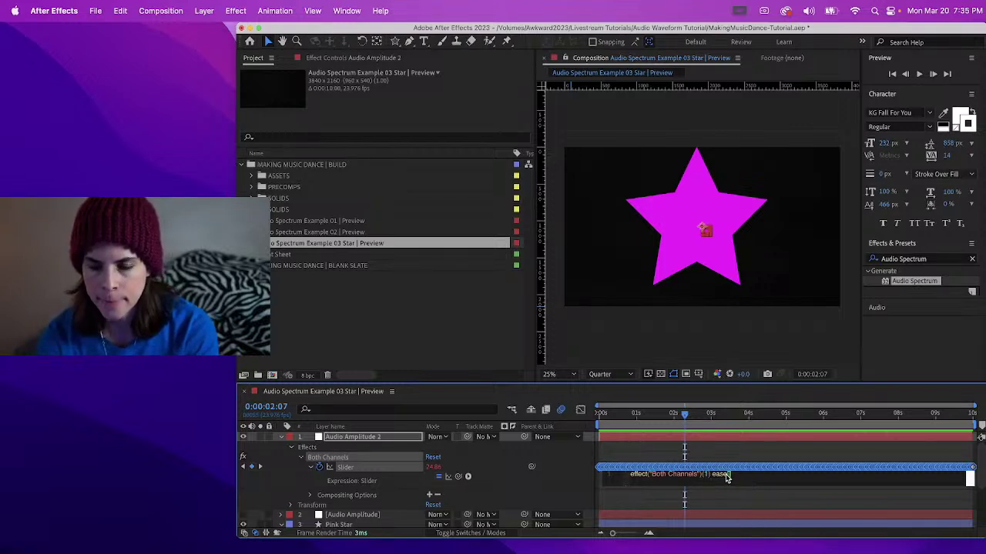
text(.value)
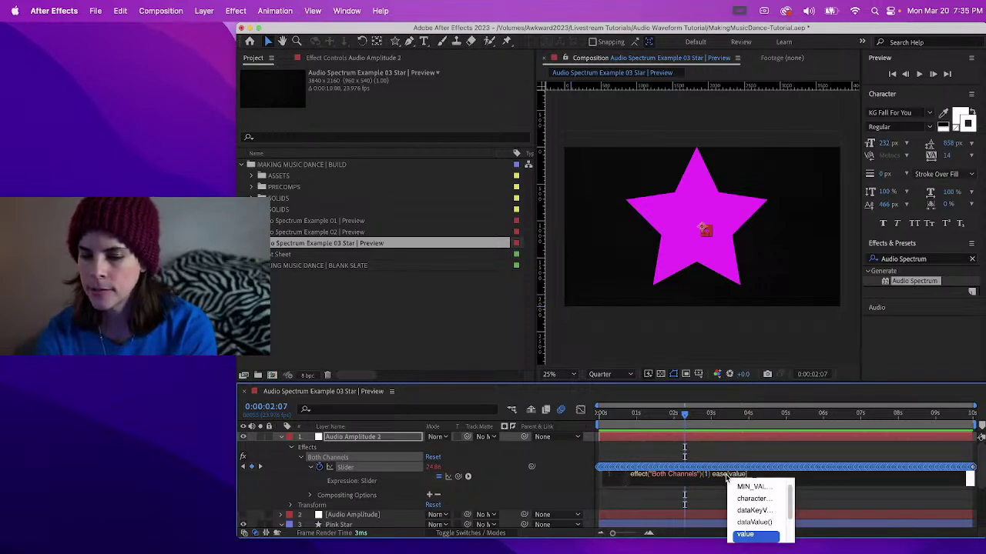
text(, )
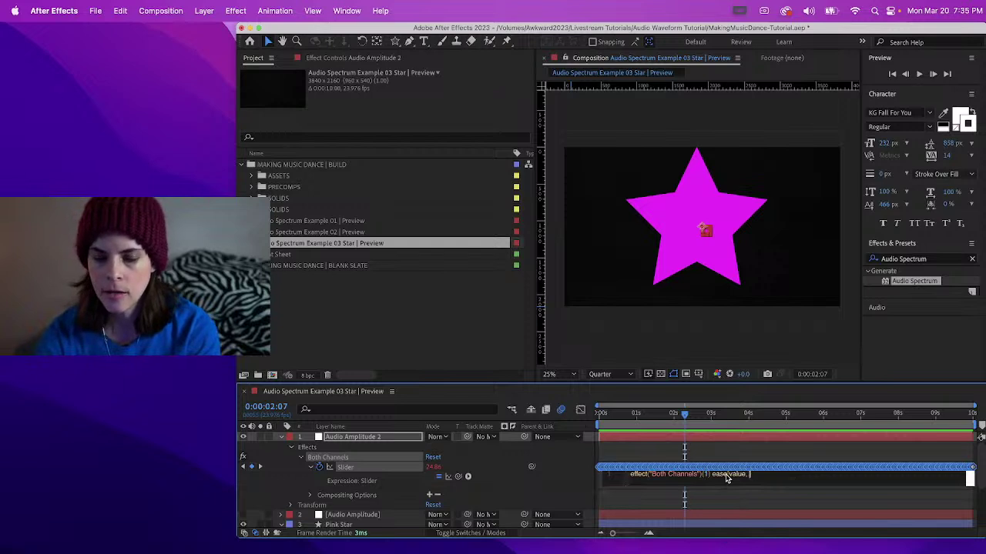
text(0, 0, 0)
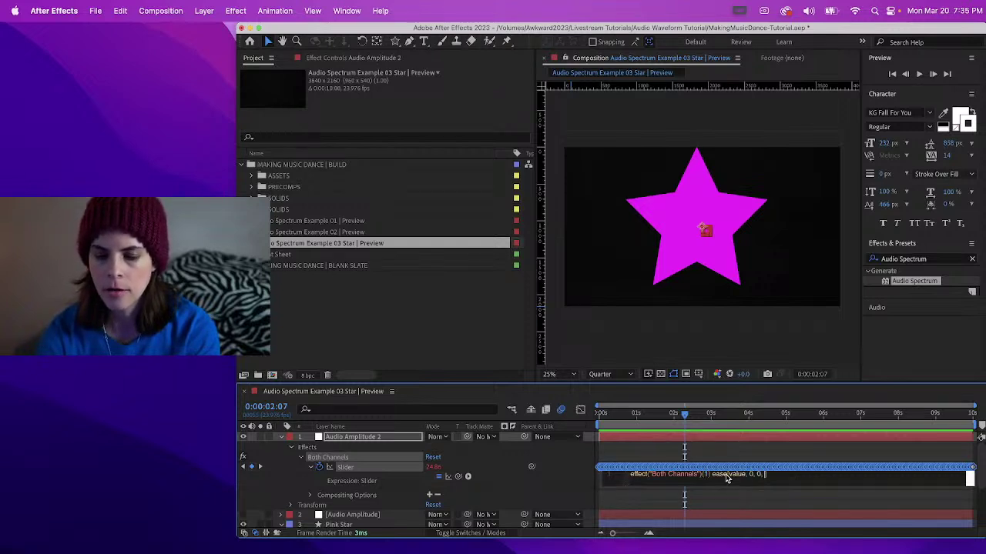
text(, 0)
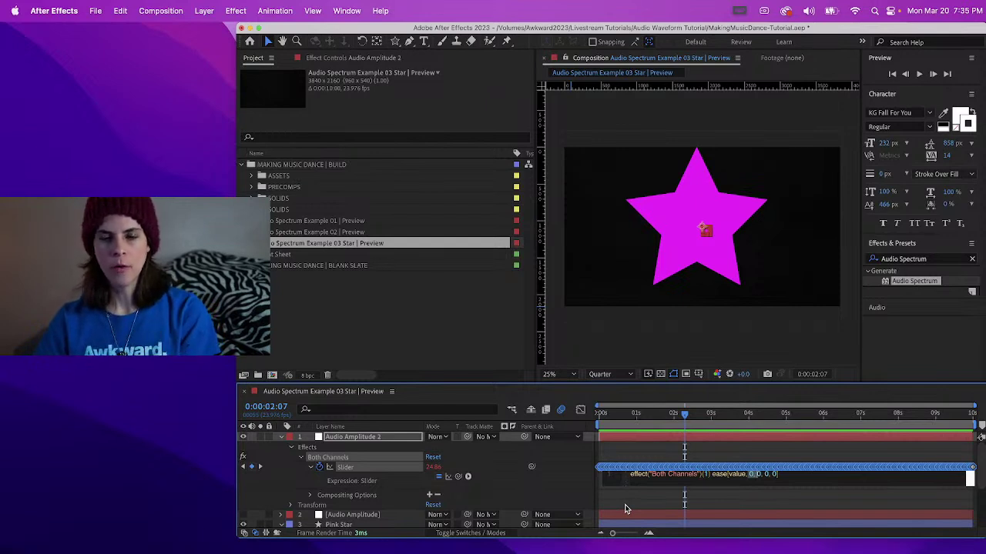
click(580, 411)
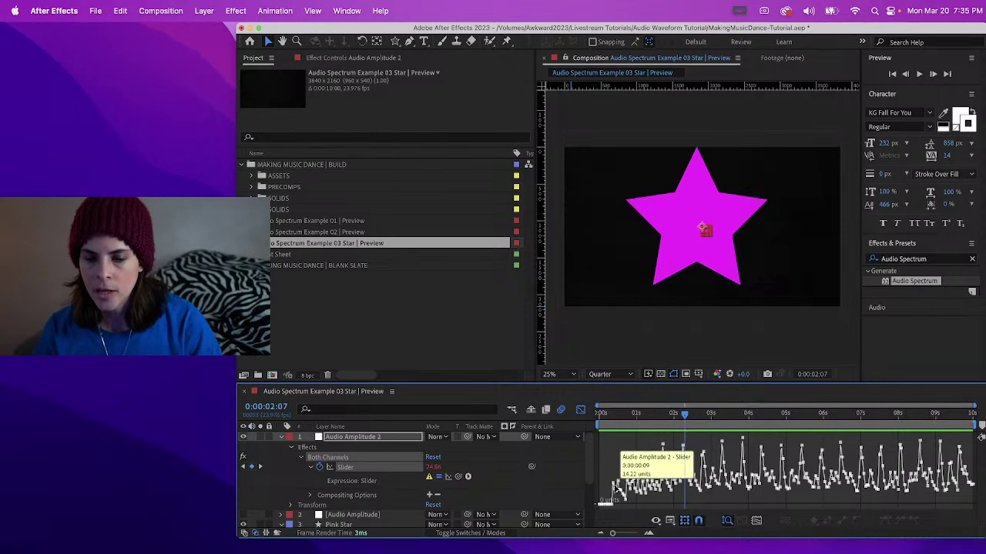
mouse_move(613, 487)
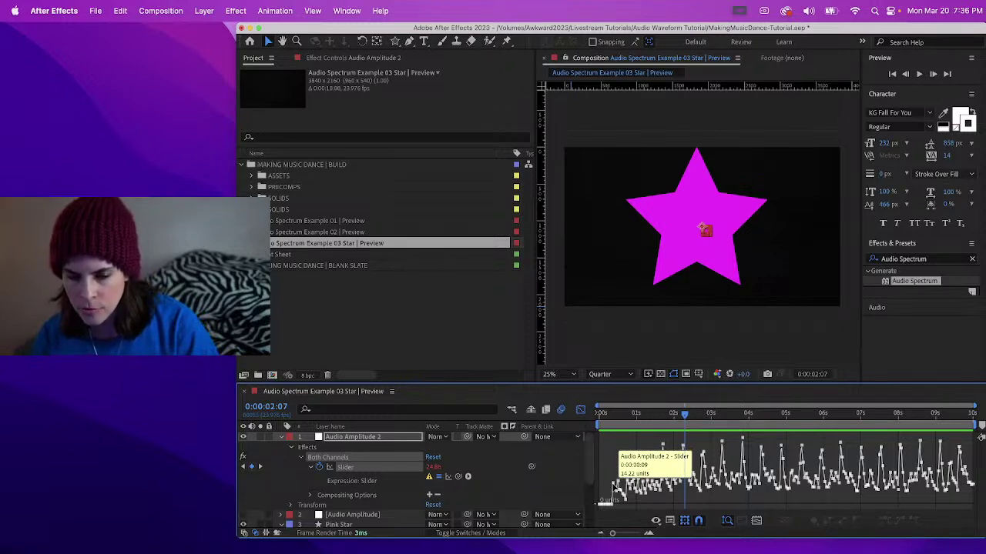
mouse_move(662, 450)
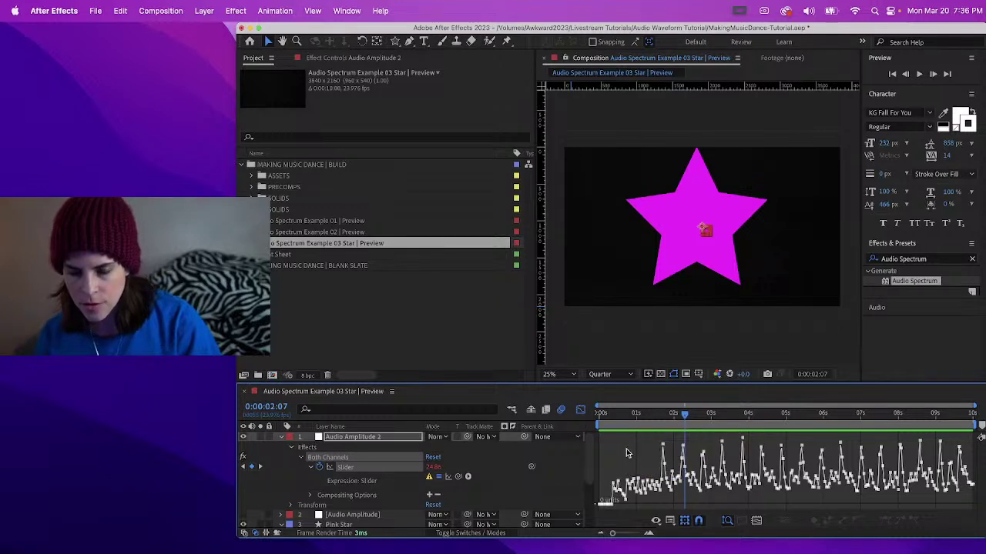
- Replace the ease placeholder zeros with a first try at a 14–30 input range
click(580, 411)
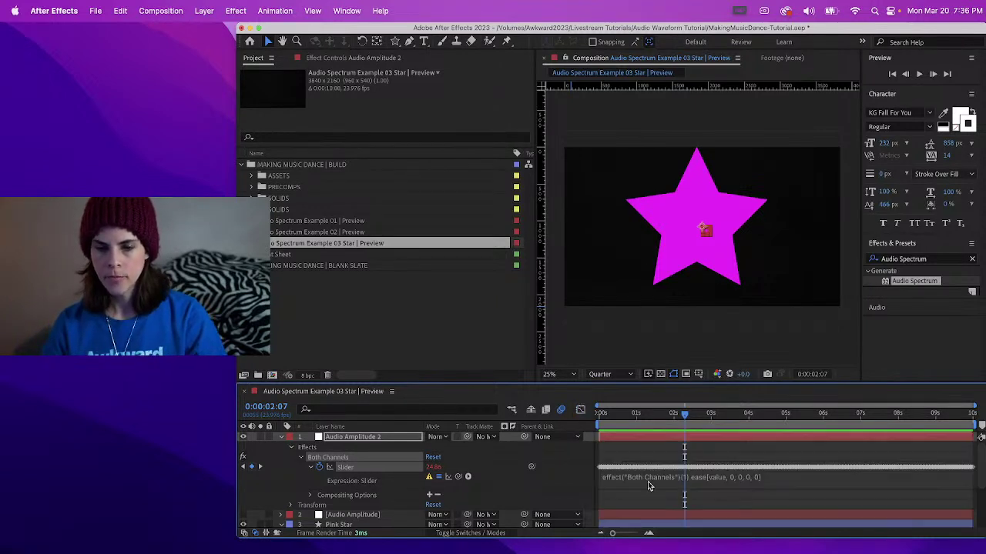
click(728, 482)
click(749, 475)
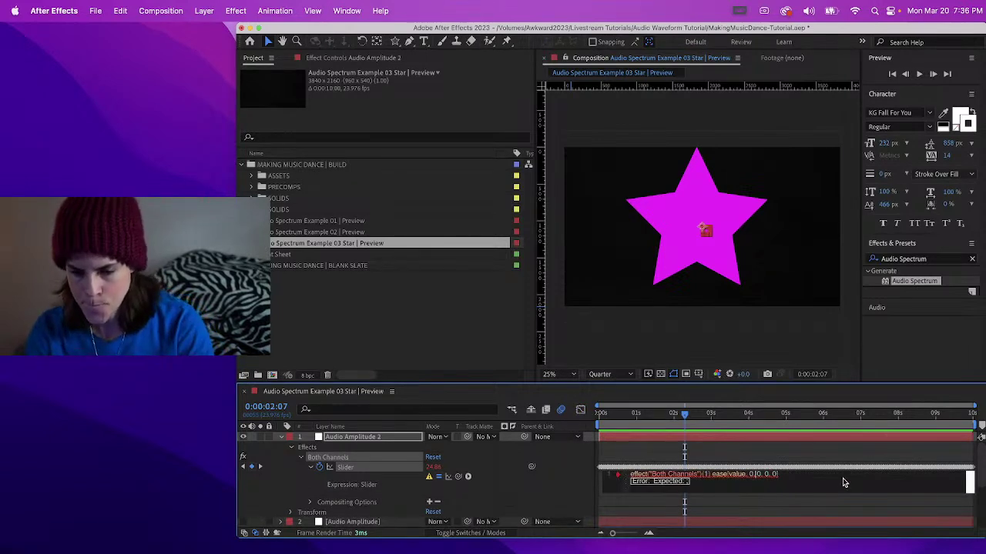
key(Delete)
text(14)
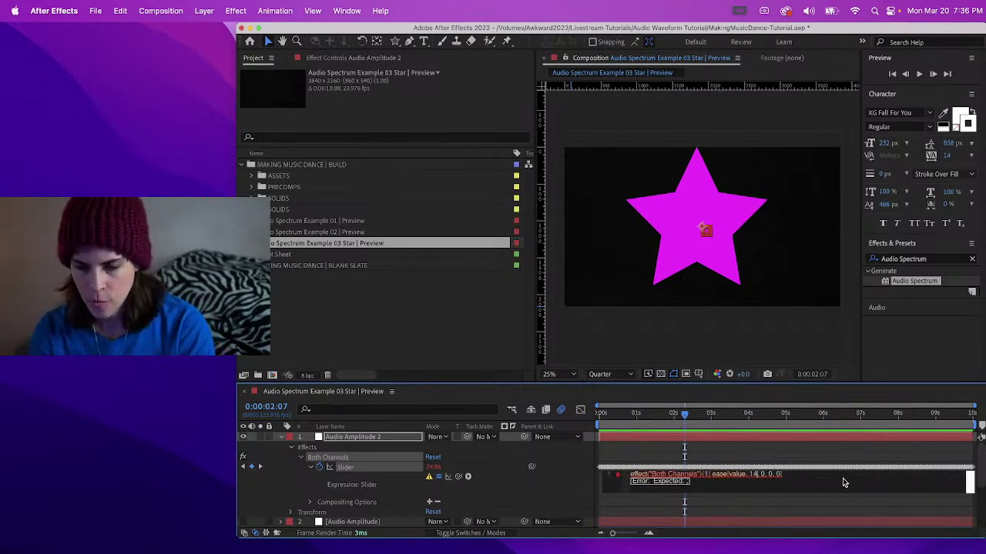
key(Delete)
key(Delete)
key(Delete)
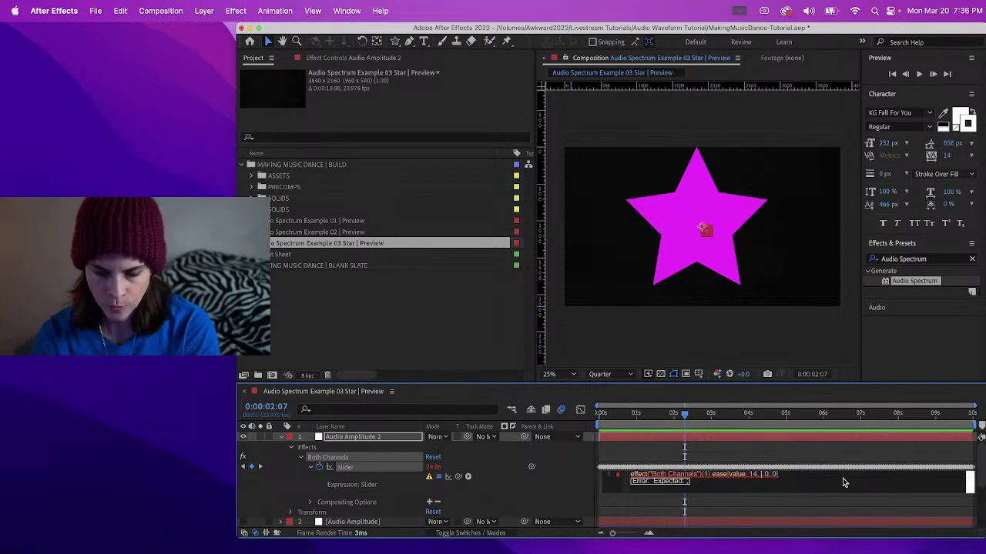
text(30,)
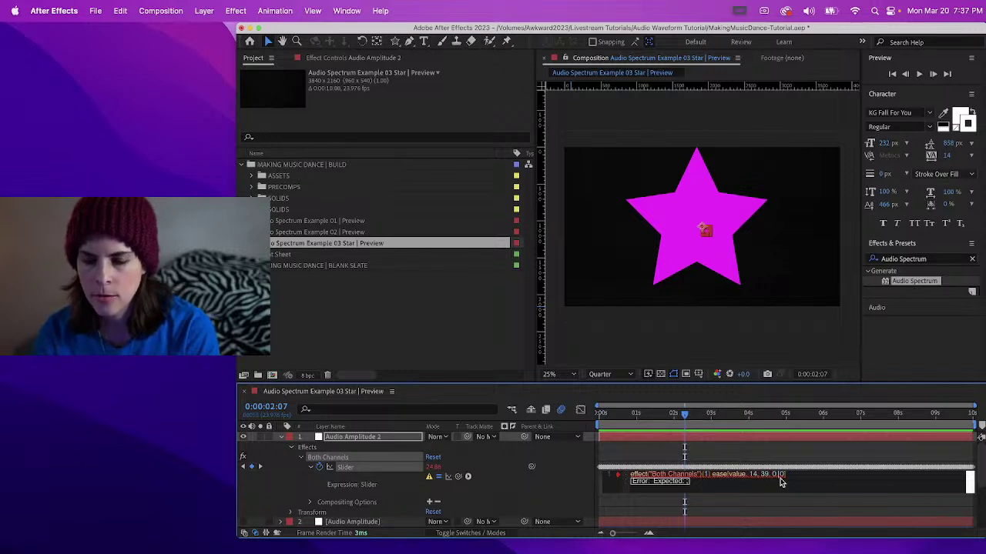
text())
text(10)
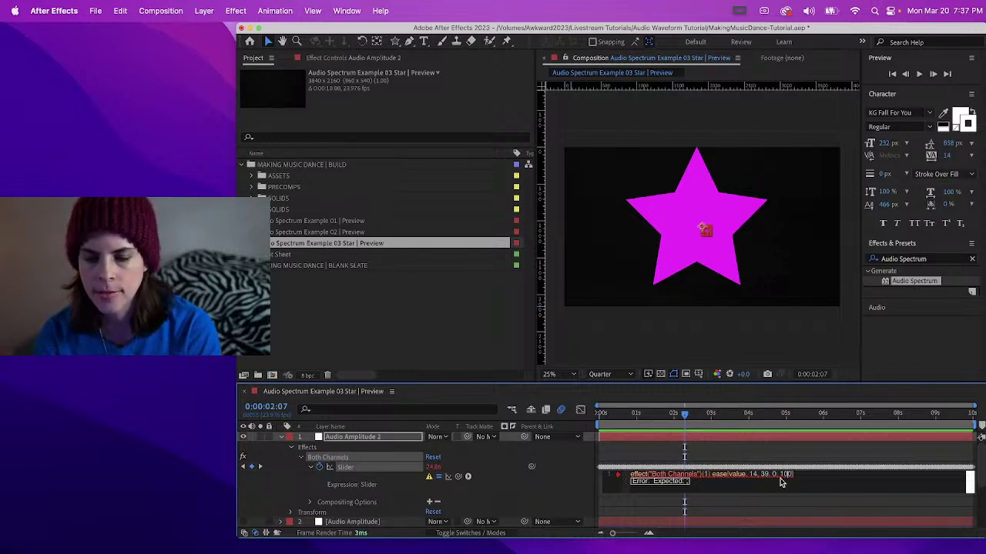
click(767, 458)
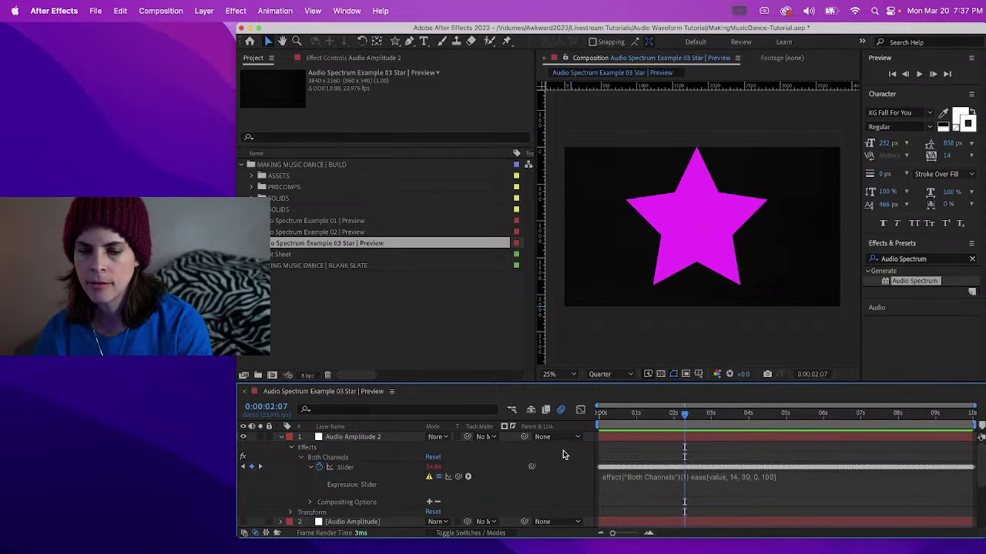
- Preview the star, correct the ease output arguments to 0, 10, and preview again
click(616, 420)
key(space)
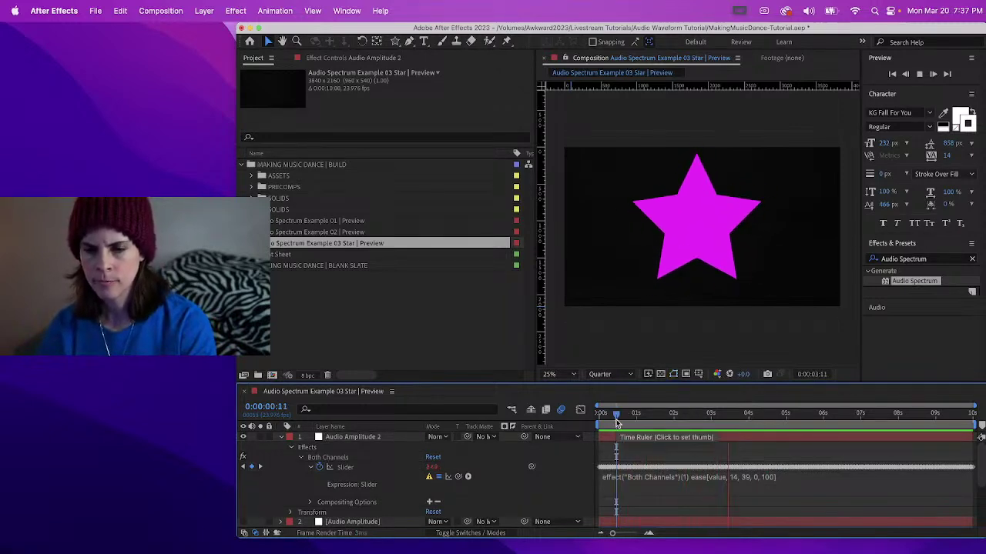
click(759, 478)
click(774, 475)
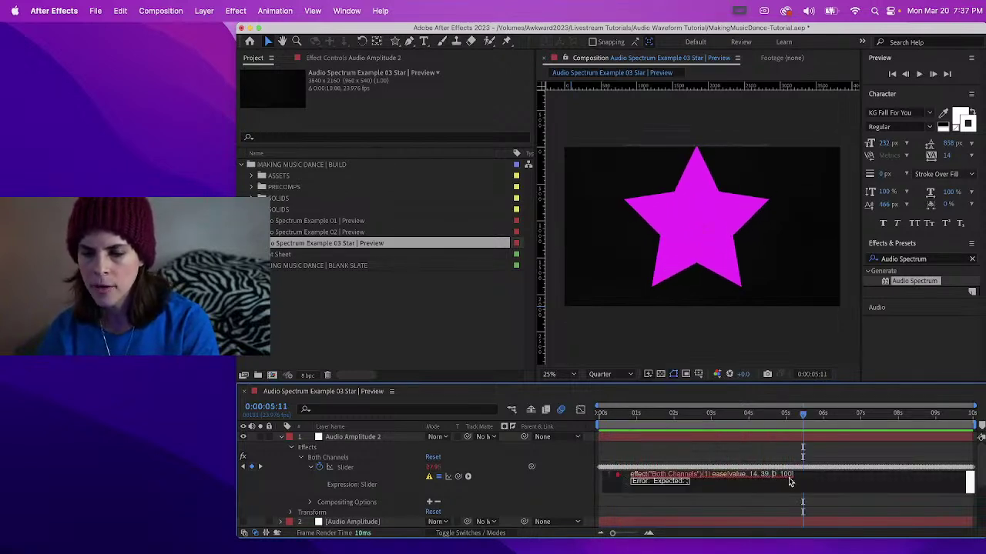
text(0, 10)
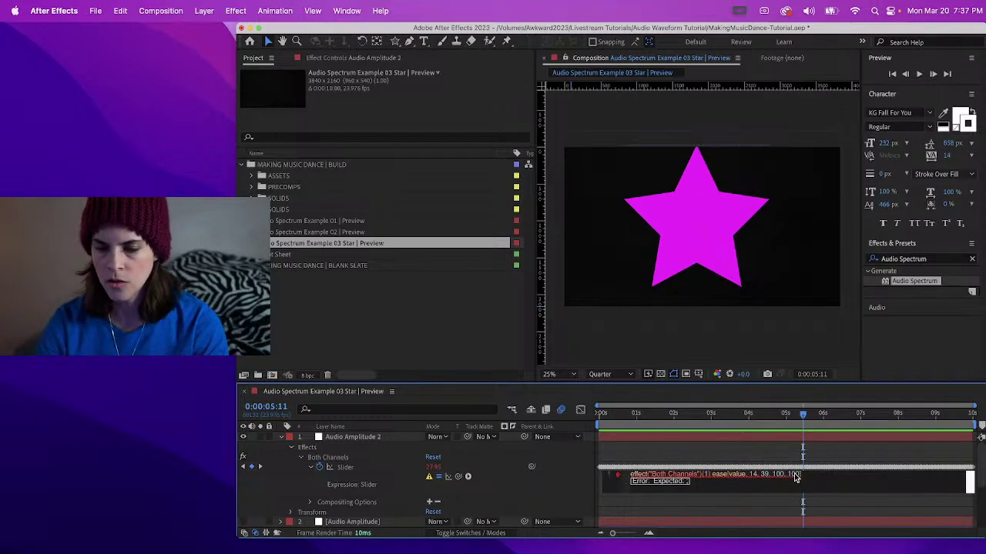
click(753, 456)
click(603, 416)
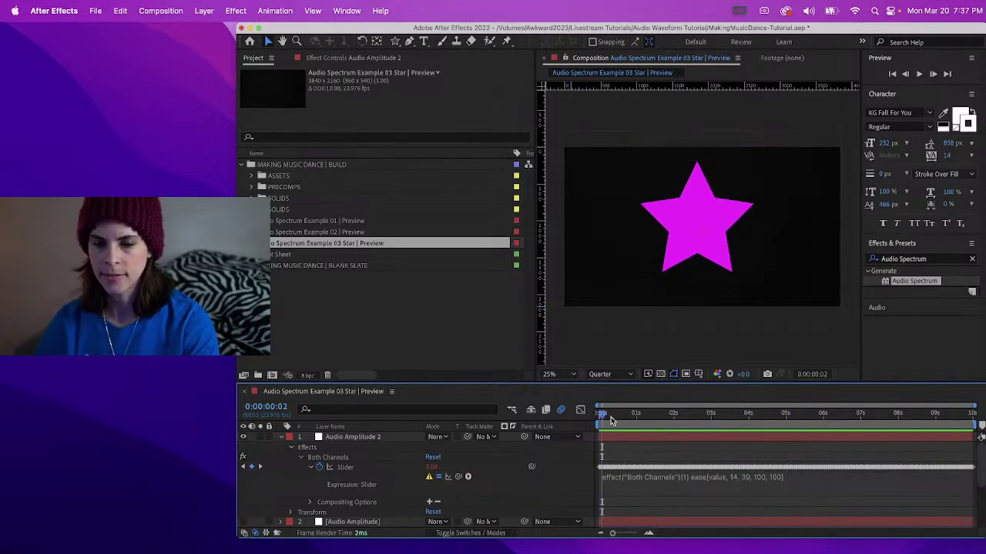
key(space)
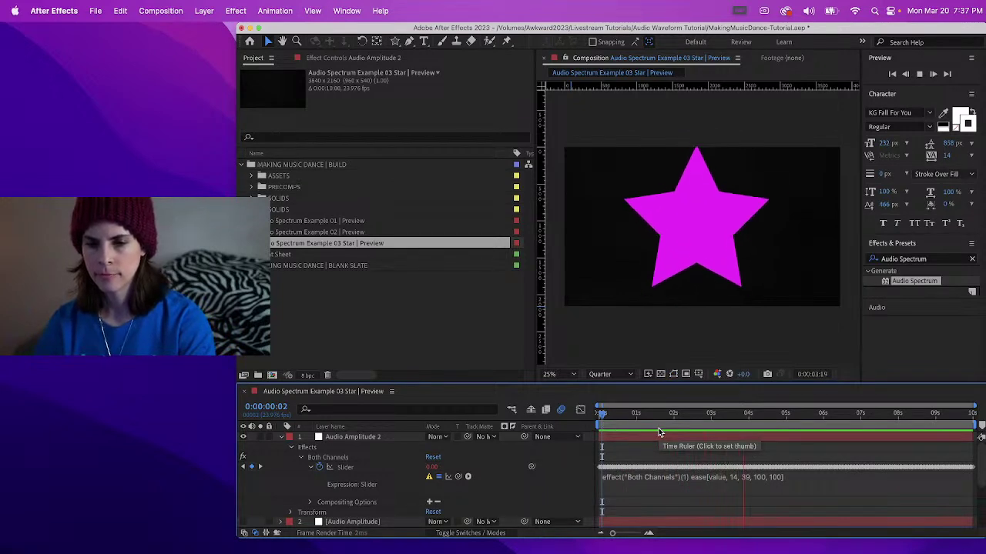
key(space)
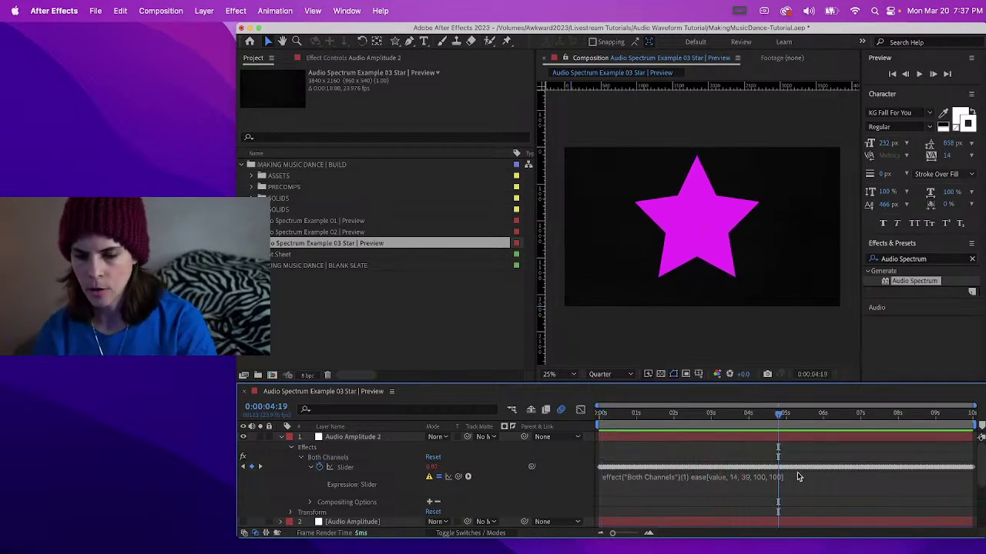
- Raise the ease input minimum from 14 to 20 and preview the pulse
click(736, 480)
click(754, 473)
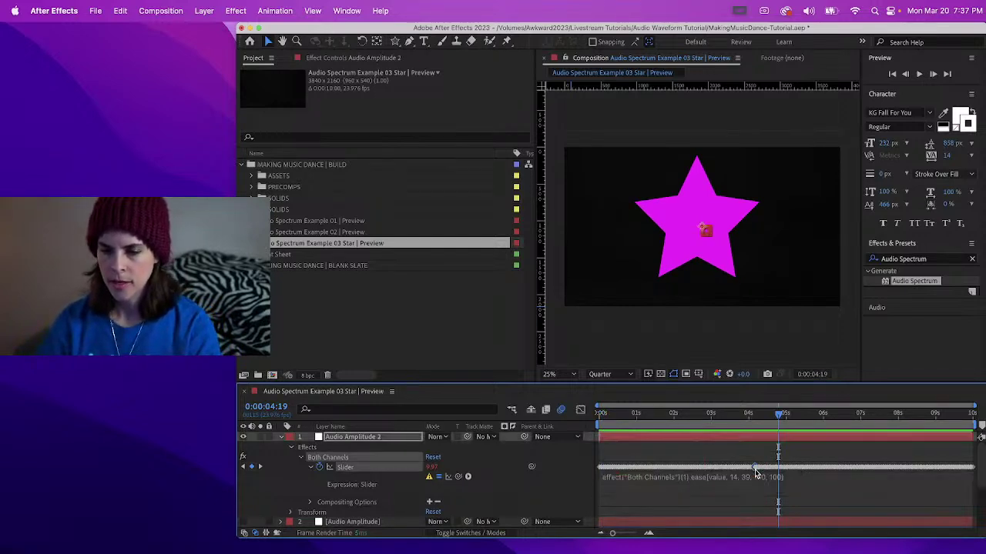
click(750, 482)
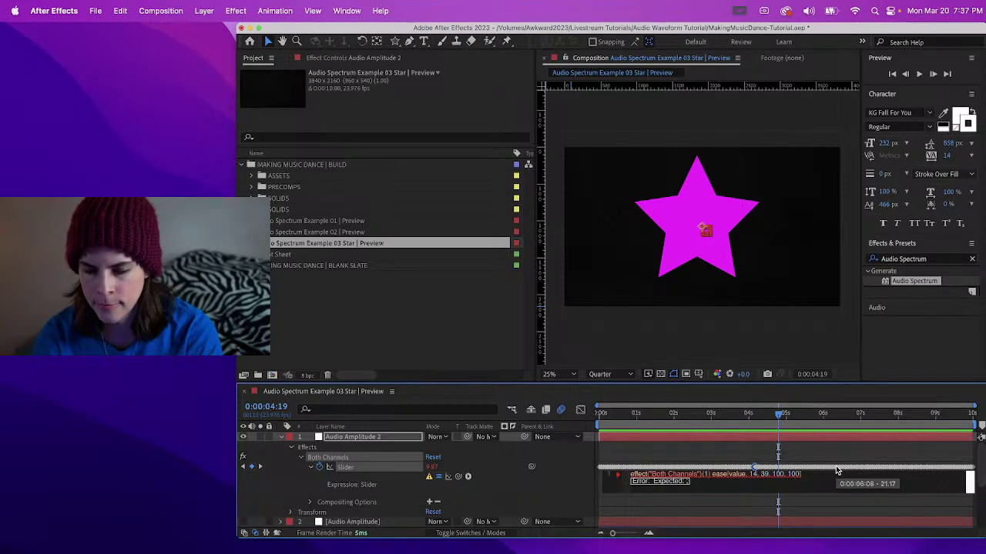
key(BackSpace)
key(BackSpace)
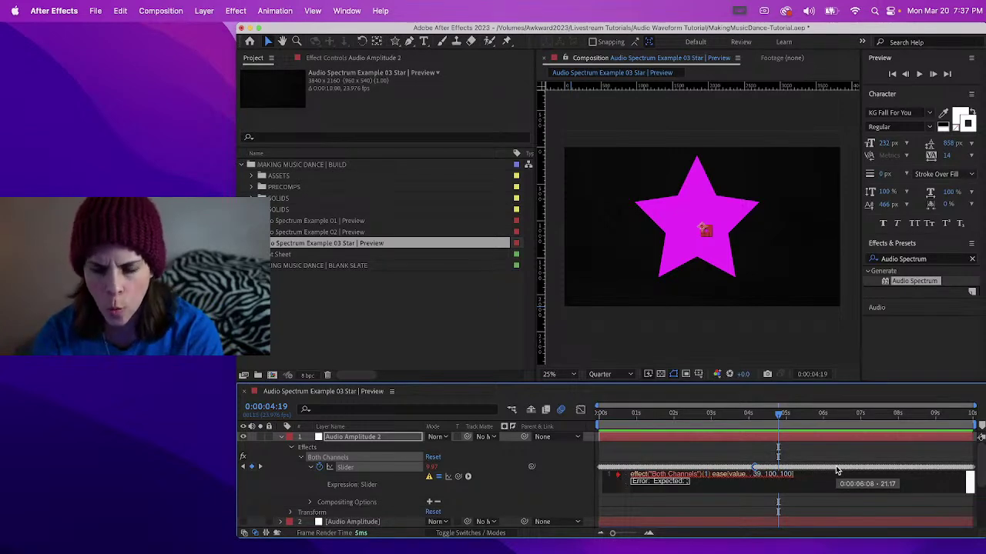
text(20)
click(687, 446)
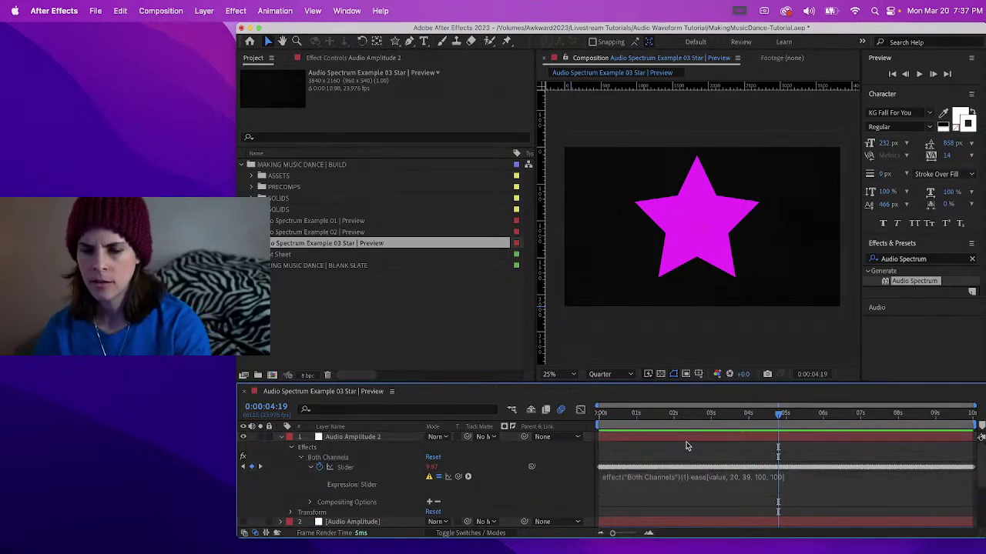
click(597, 426)
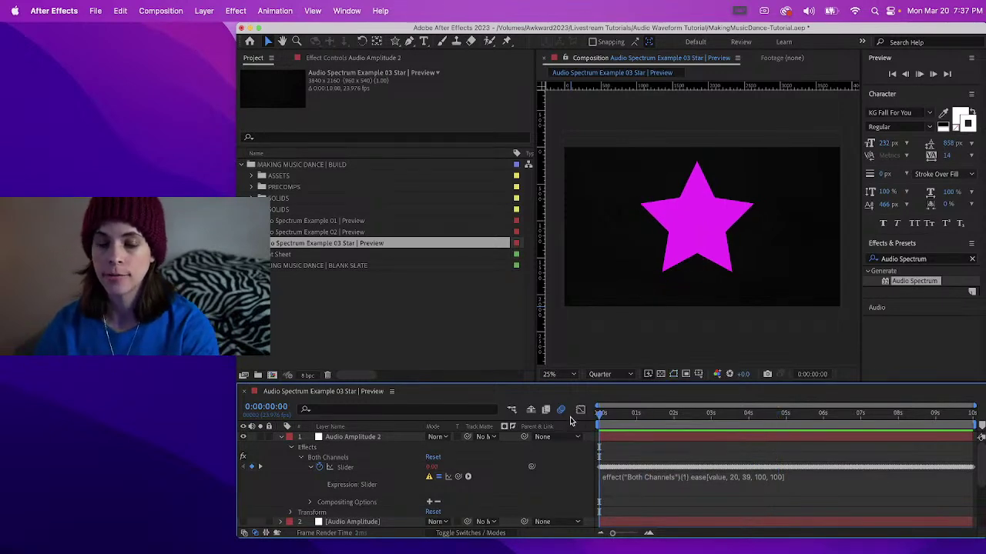
key(space)
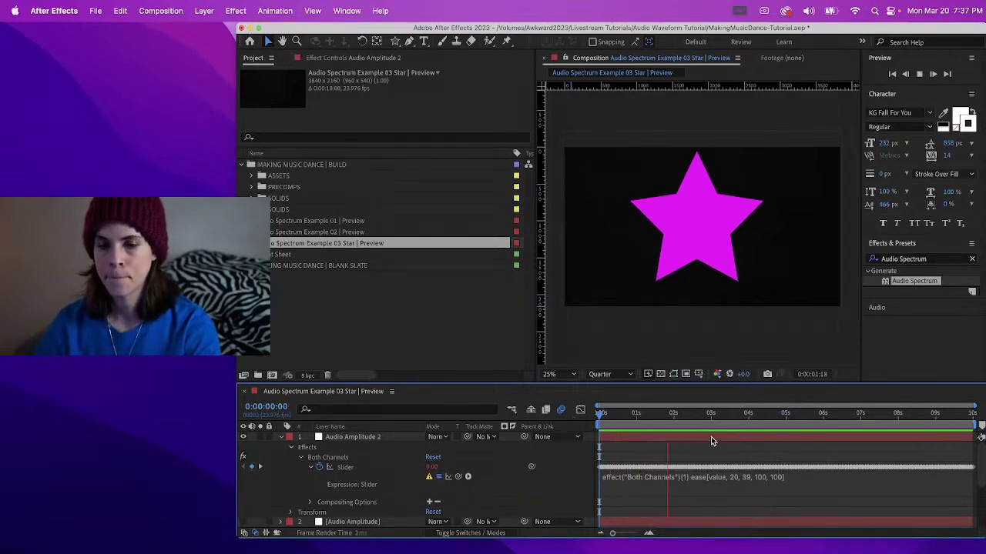
- Finalize the expression as ease(value, 20, 39, 0, 100) and preview from the start
click(754, 477)
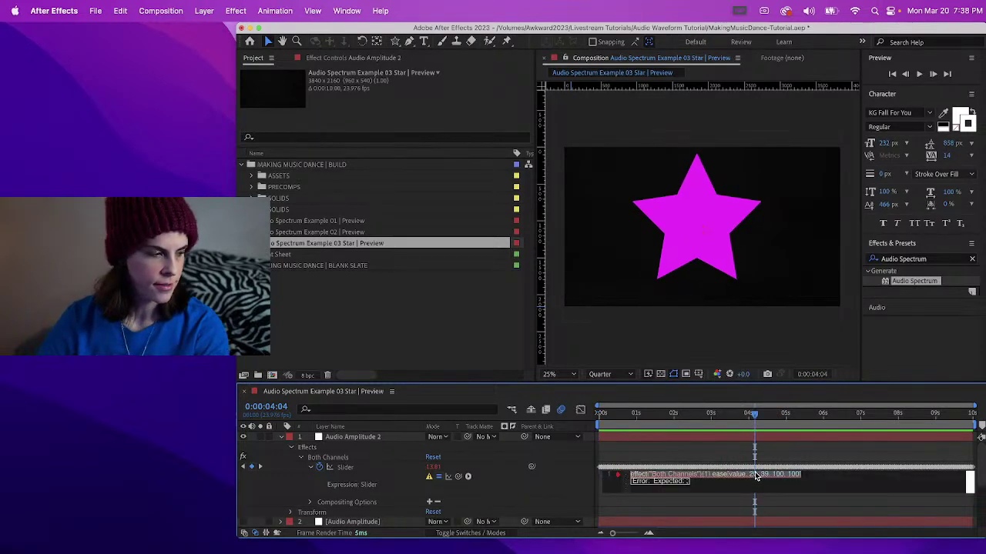
click(766, 474)
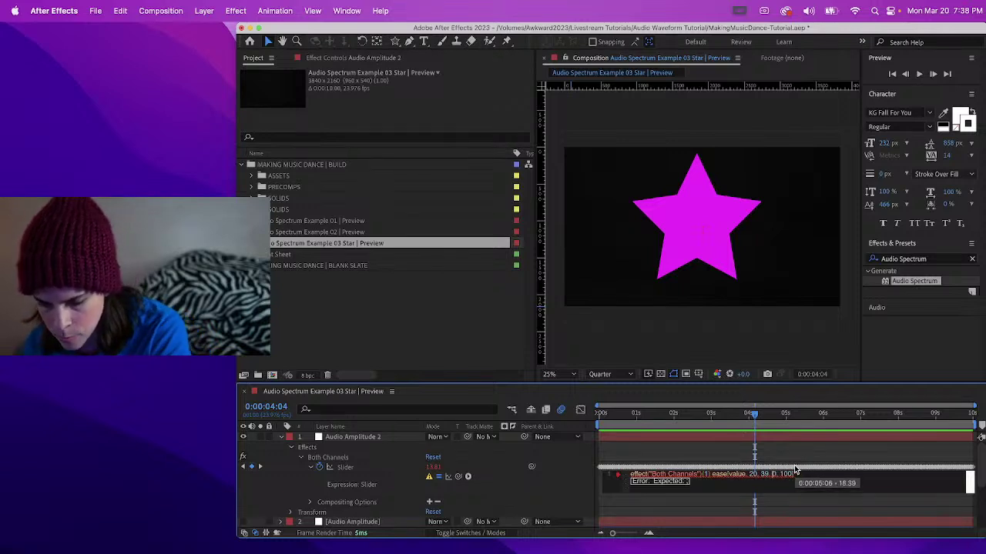
click(847, 492)
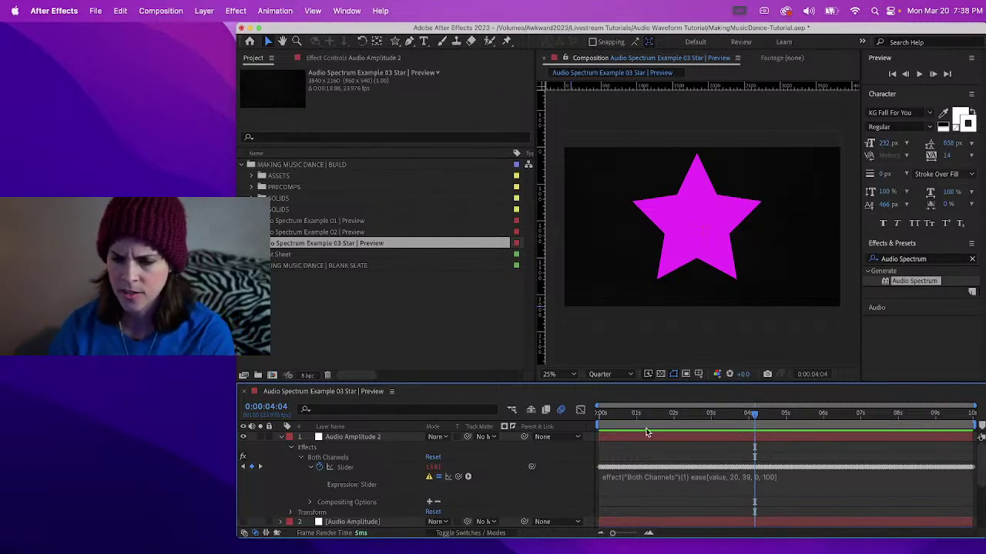
key(Home)
key(space)
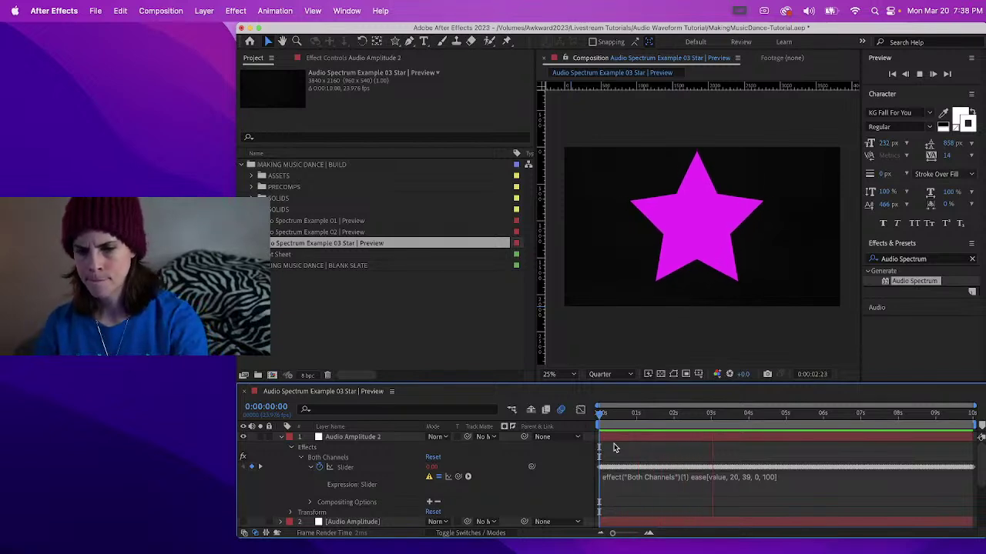
key(space)
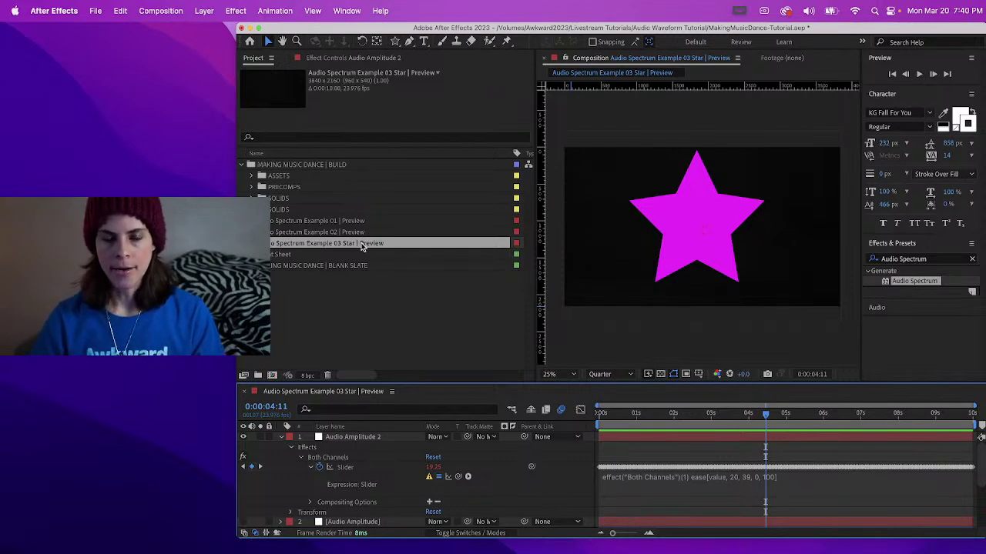
- In BLANK SLATE, make Cheat Sheet visible and top-most, and hide the Square layer
double_click(335, 266)
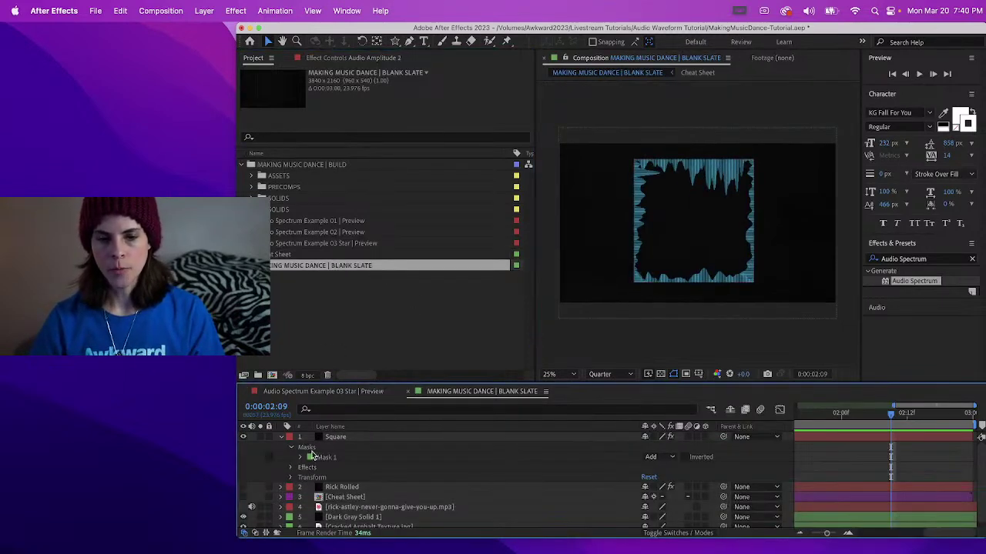
click(281, 436)
click(337, 456)
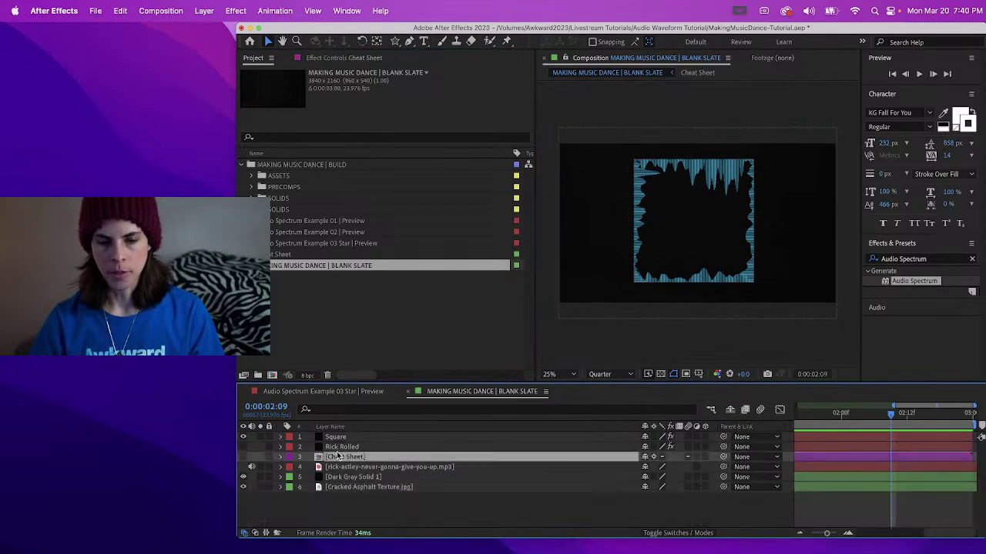
click(243, 456)
drag(362, 458, 351, 440)
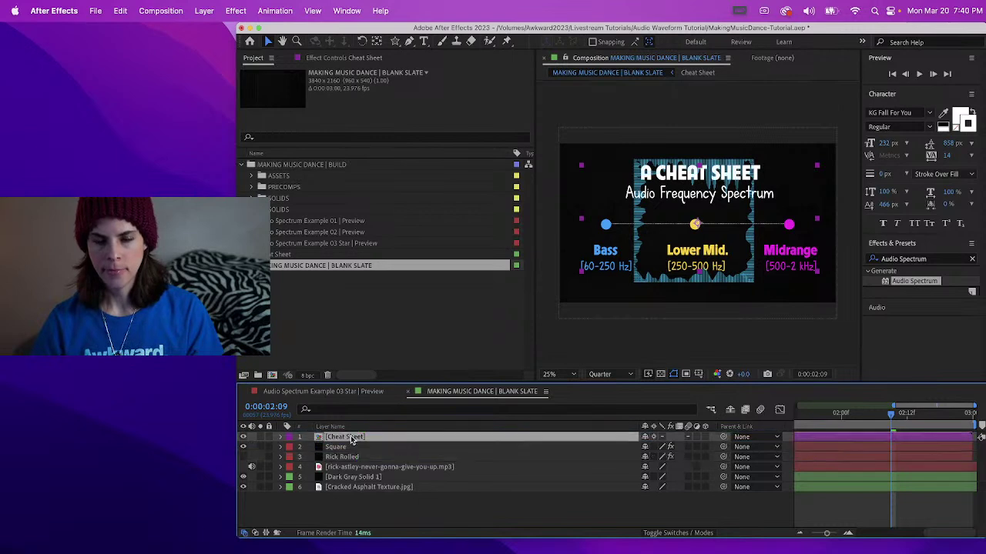
click(243, 447)
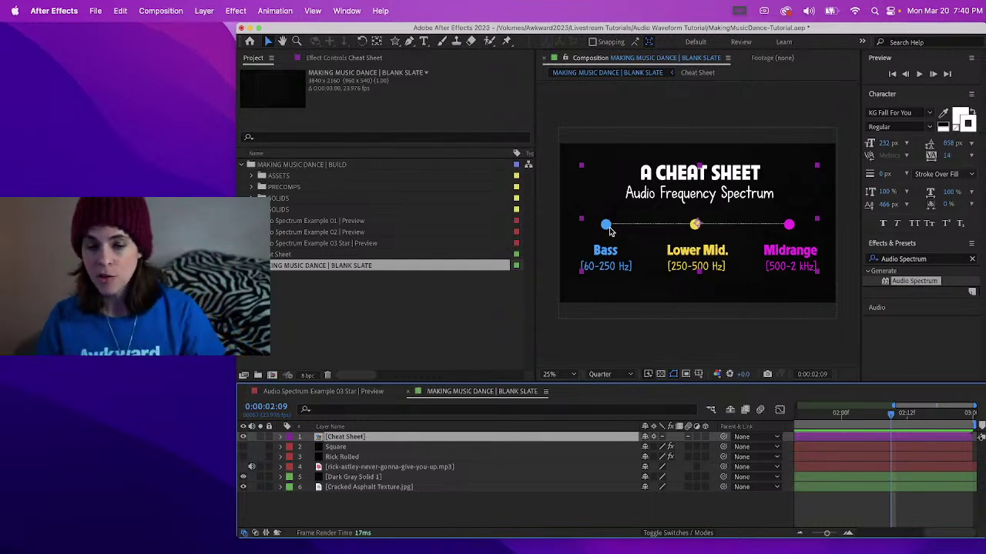
- Open Audio Spectrum Example 01 | Preview and play its spectrum waveforms
click(345, 468)
click(356, 457)
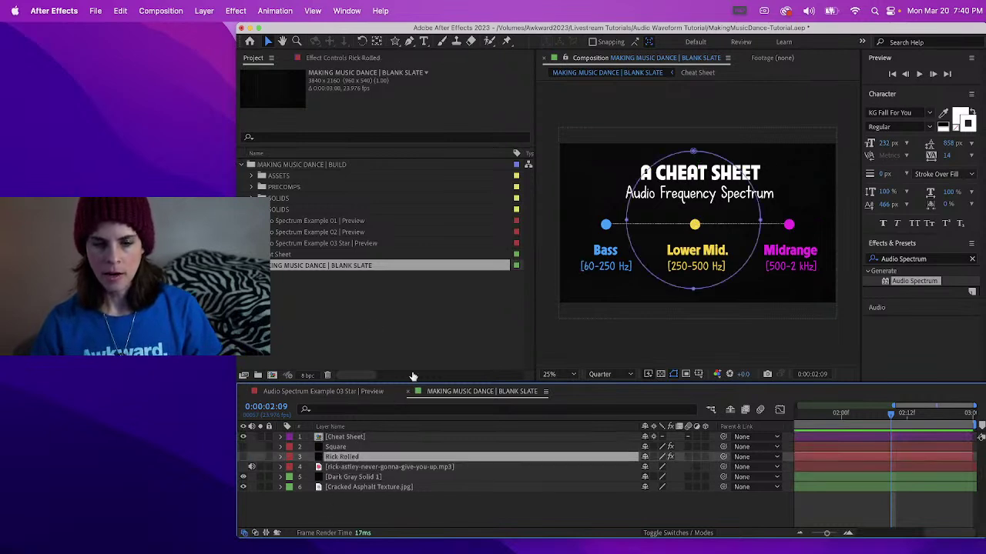
double_click(350, 222)
key(space)
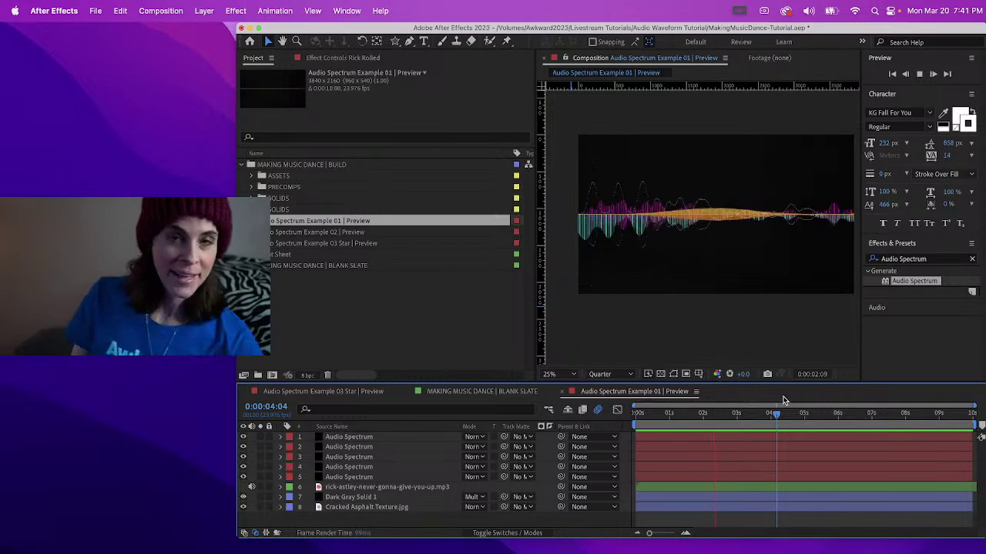
- Set the Audio Spectrum Example 01 composition duration to 3:33
key(space)
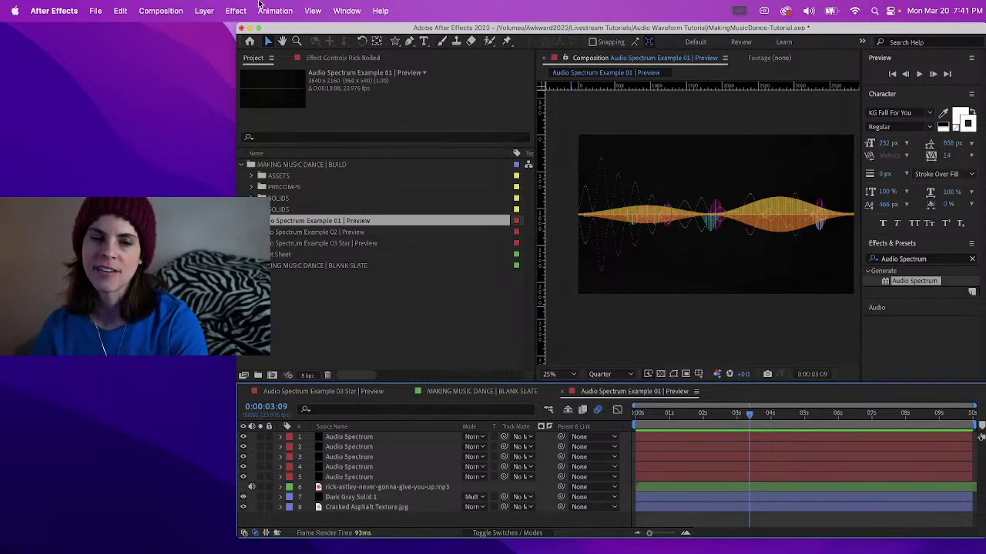
click(179, 9)
click(179, 52)
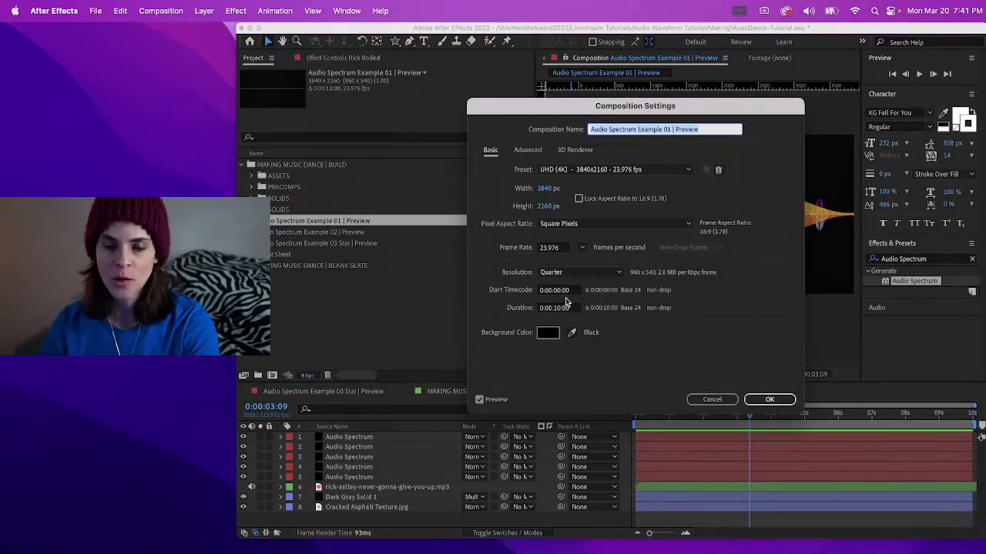
click(552, 307)
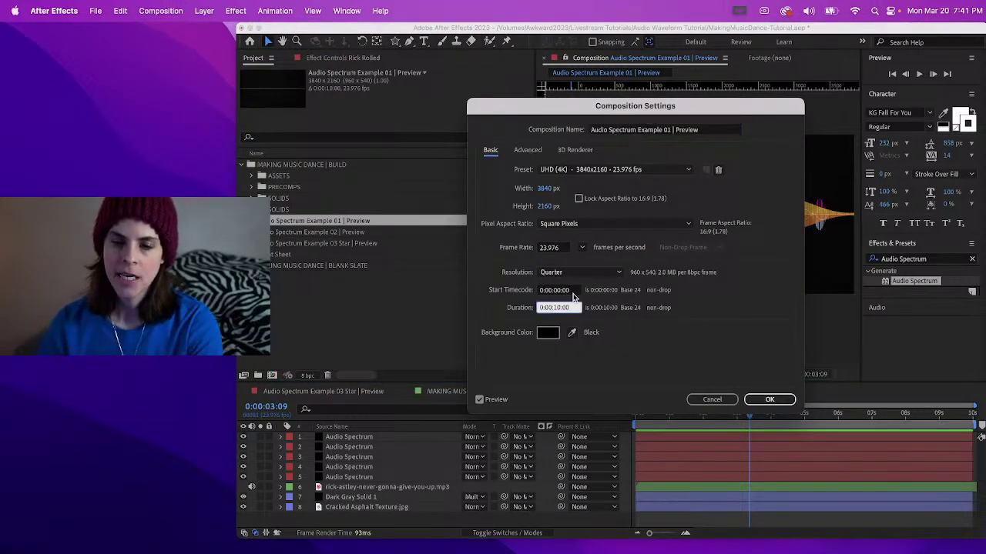
text(3:33)
key(Return)
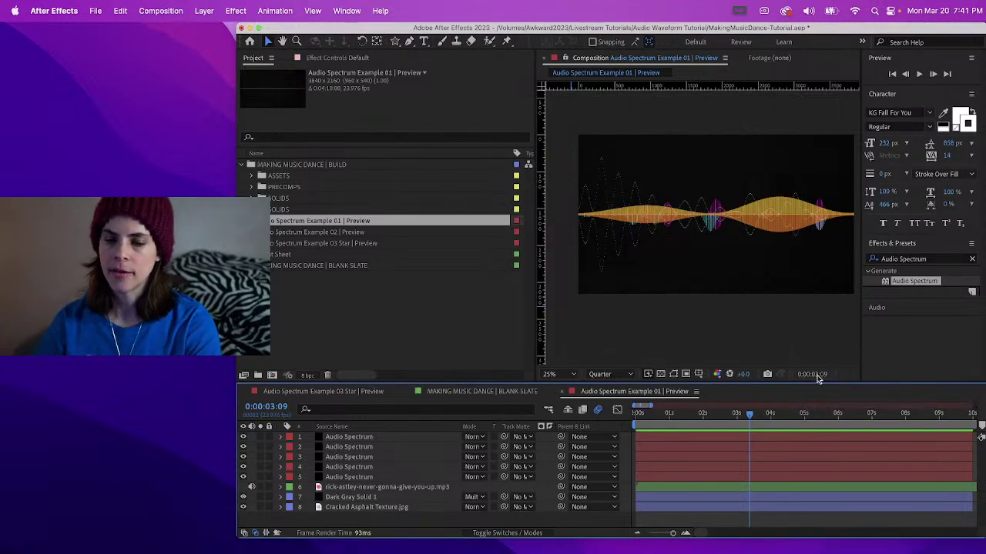
- Stretch the five Audio Spectrum layers and both background layers to the song's end
drag(672, 533, 614, 540)
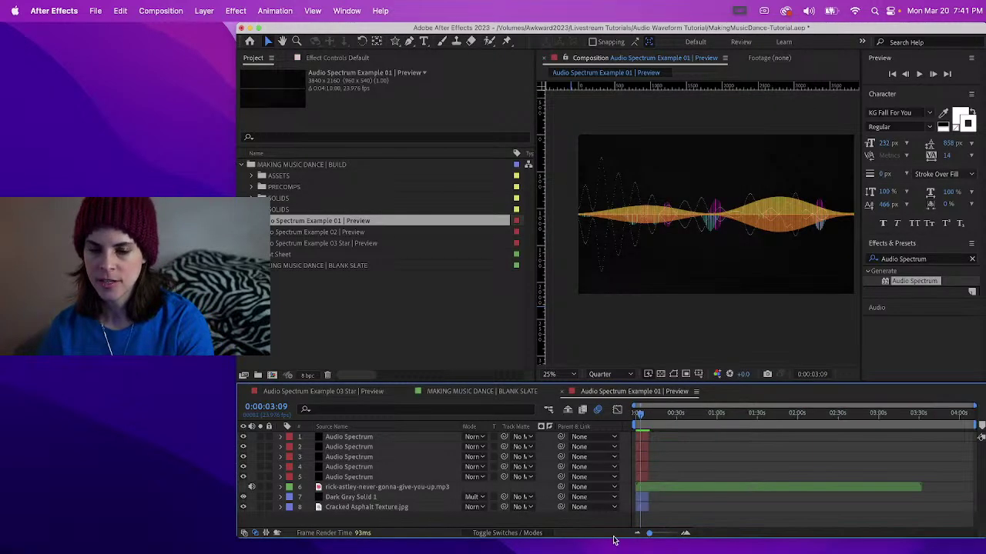
click(645, 476)
shift+click(645, 439)
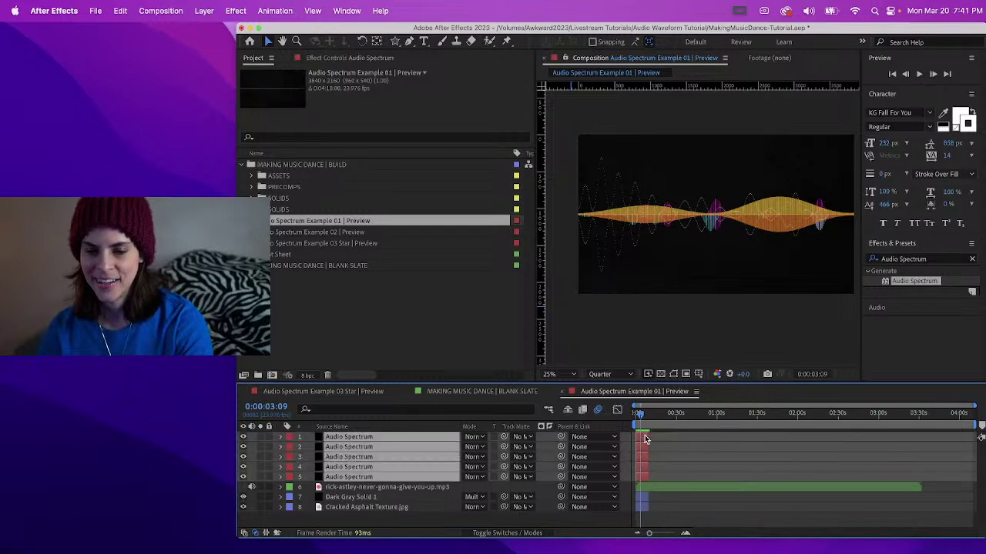
drag(650, 436, 921, 436)
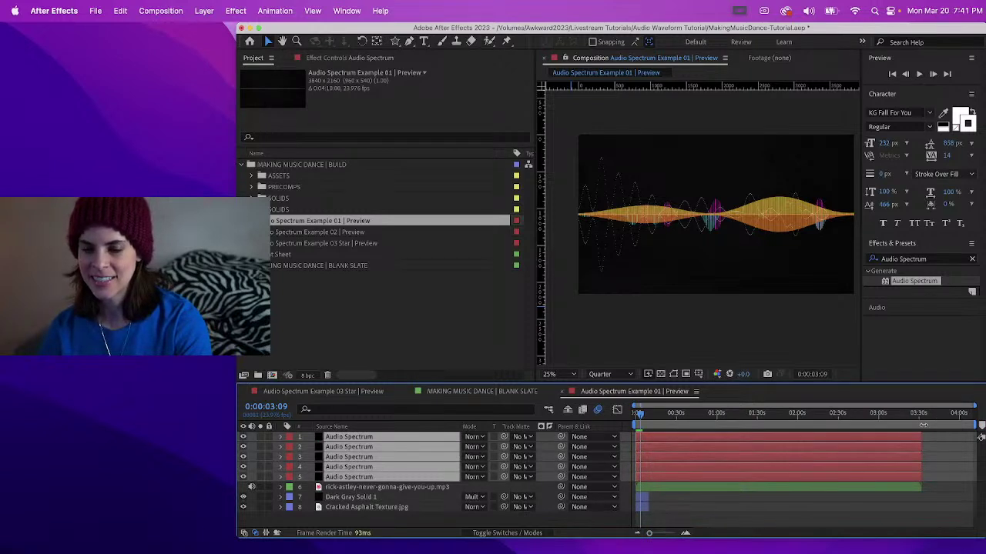
click(642, 509)
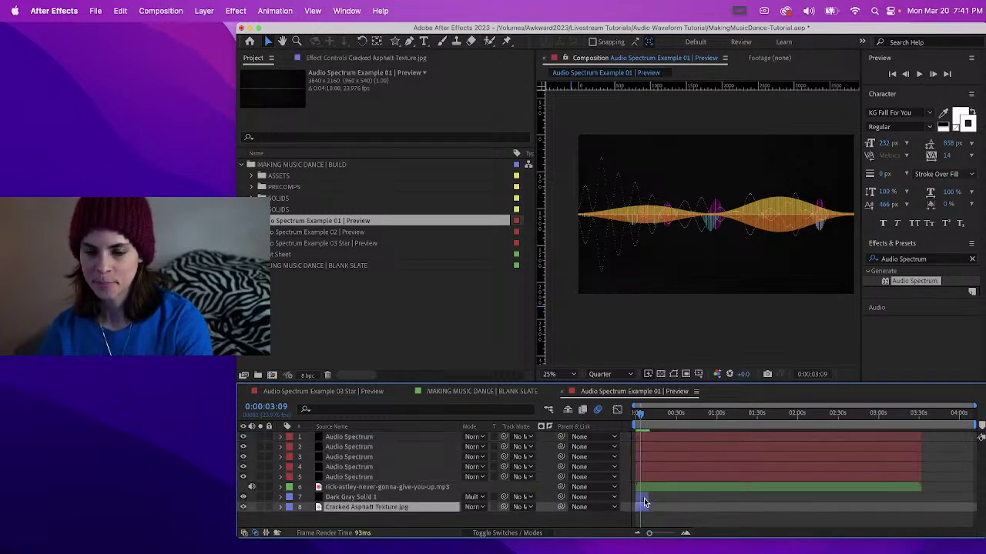
shift+click(644, 498)
drag(645, 497, 921, 486)
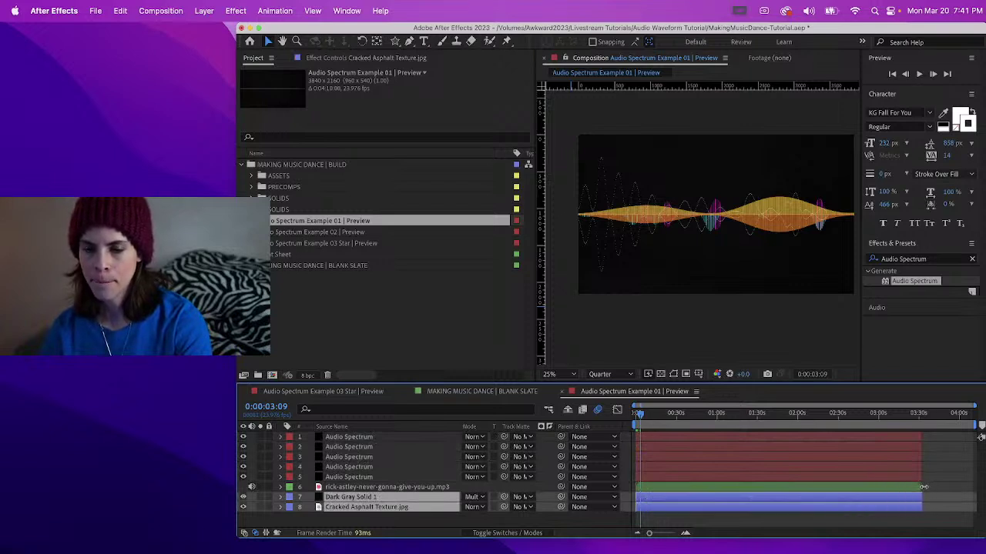
click(652, 413)
- Switch to the graph view and select the song layer to show its left and right waveforms
click(618, 410)
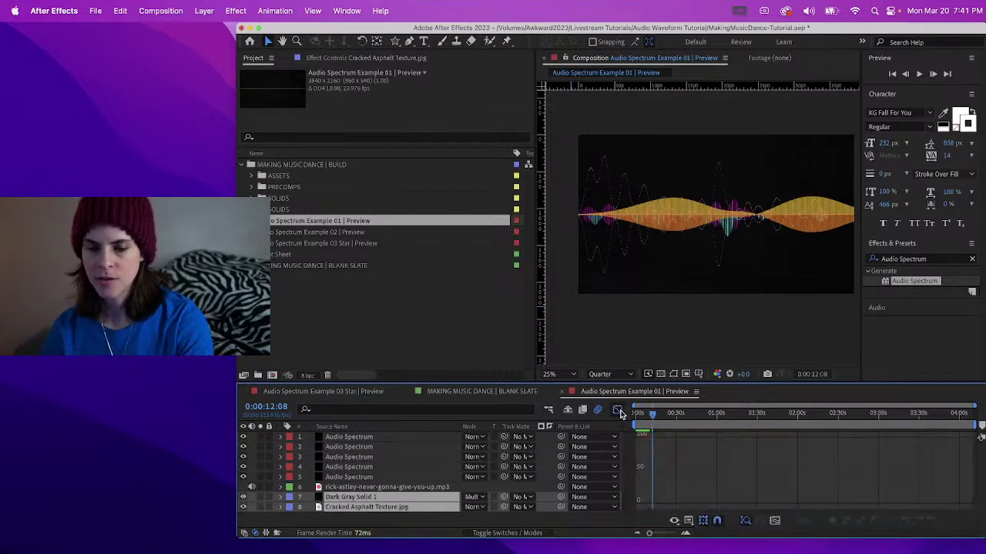
click(673, 521)
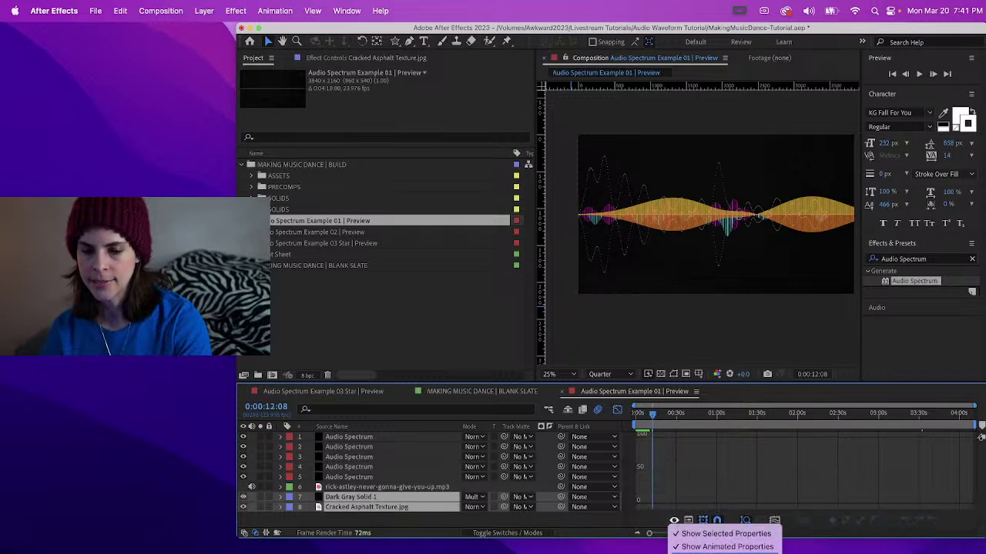
click(696, 468)
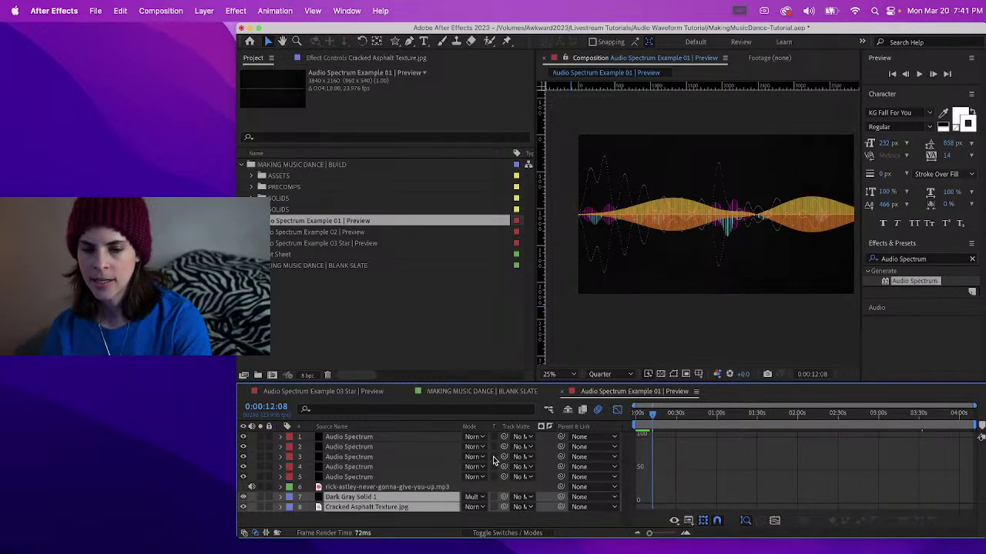
click(361, 523)
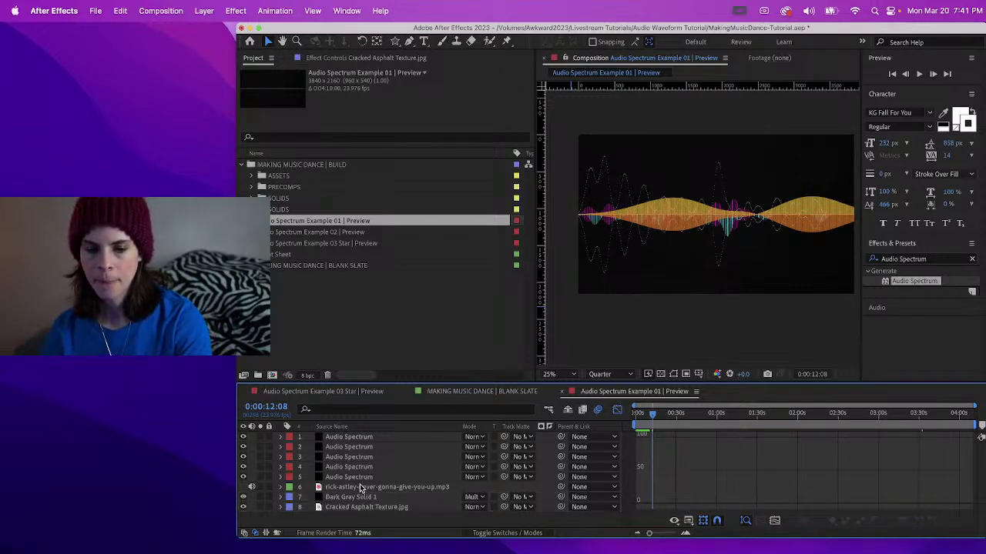
click(362, 487)
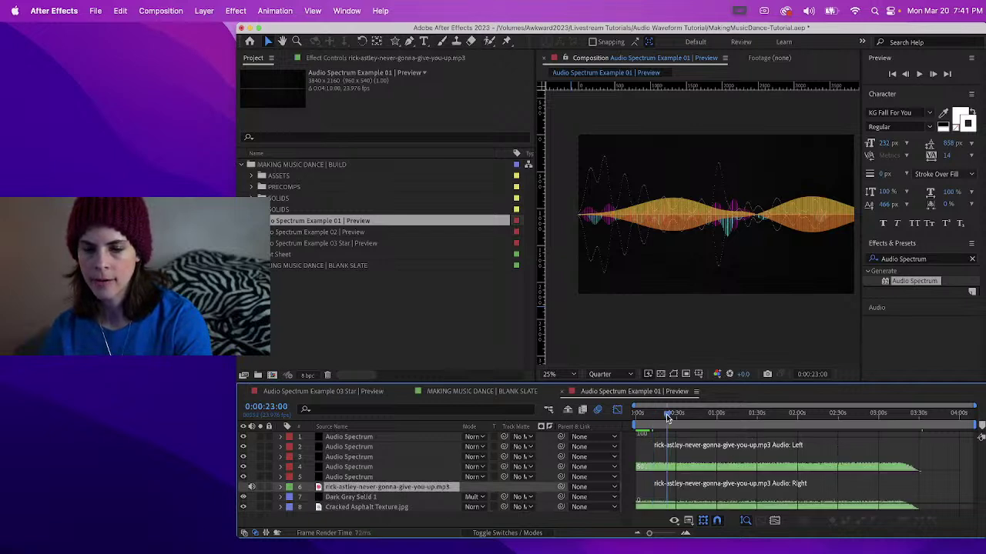
- Move the current time to 0:00:42:14 and start the work area there
click(690, 421)
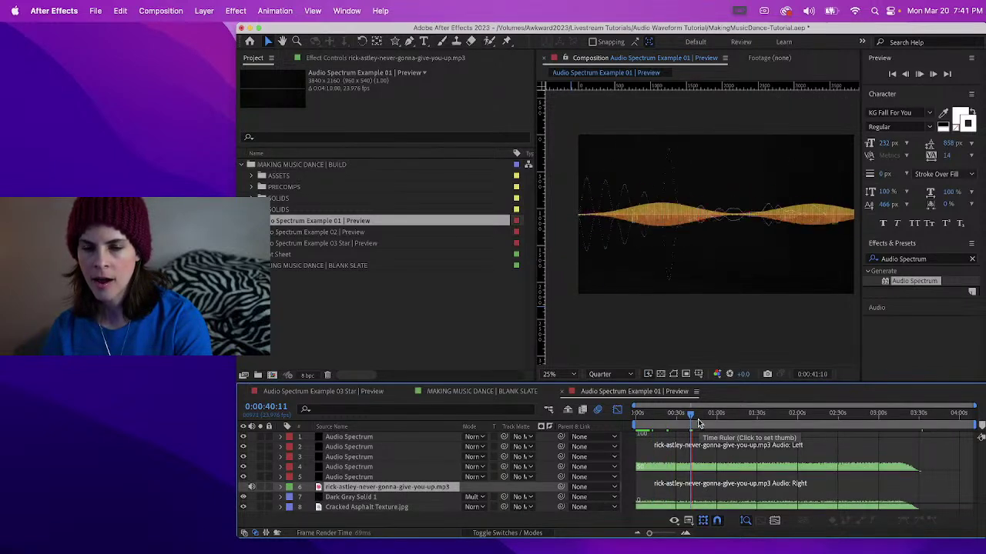
click(693, 415)
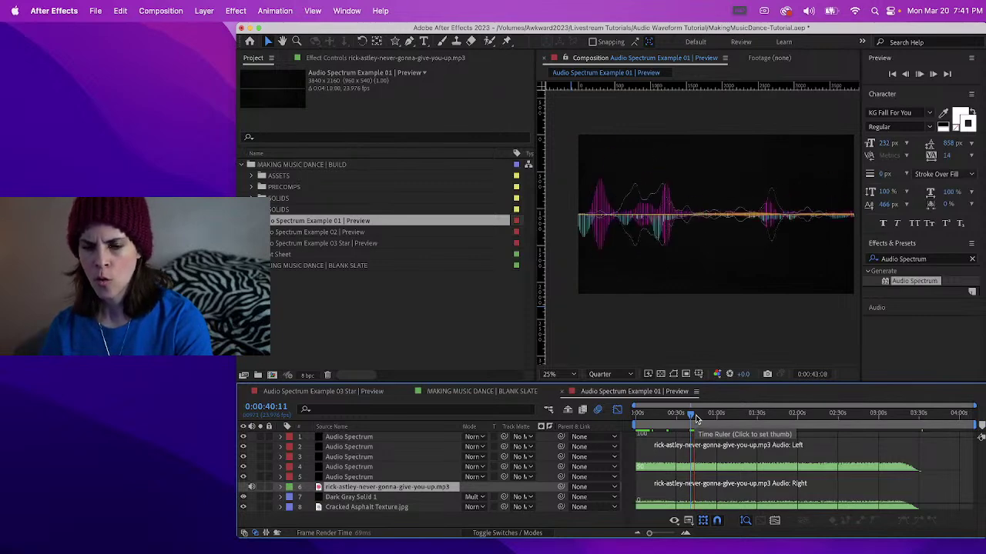
click(496, 394)
click(606, 393)
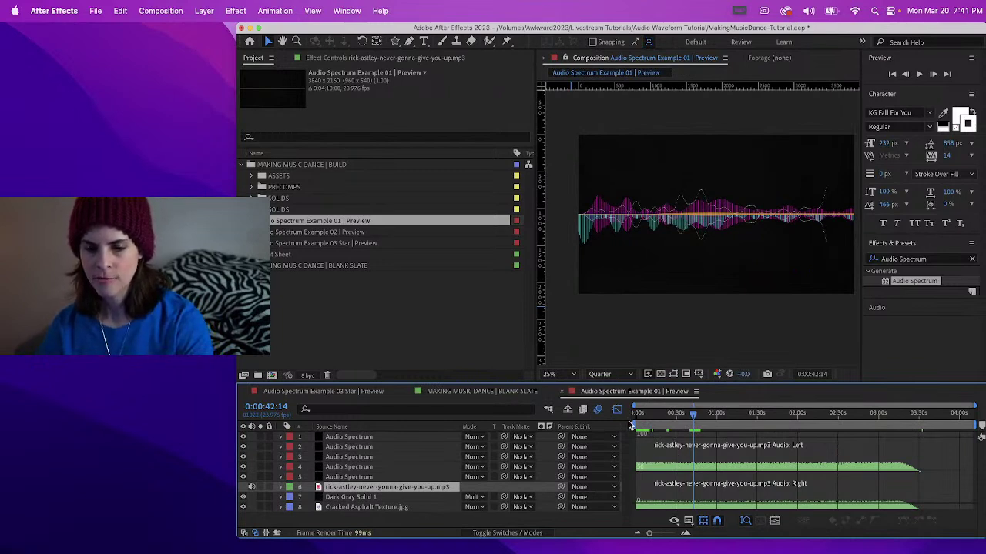
drag(632, 424, 688, 428)
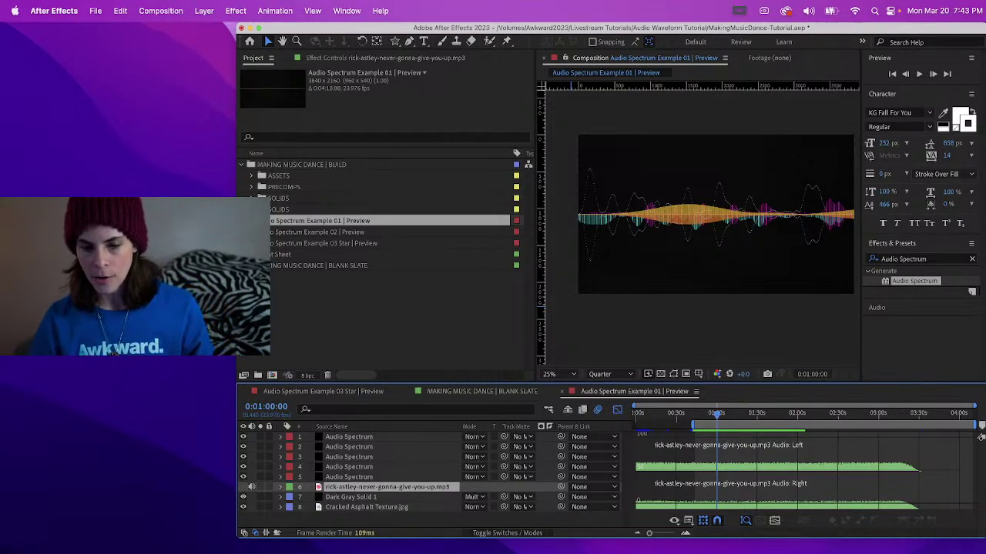
- In Streamlabs Desktop, show the Webcam Fullscreen source so the stream cuts to the full-screen webcam
key(super+Tab)
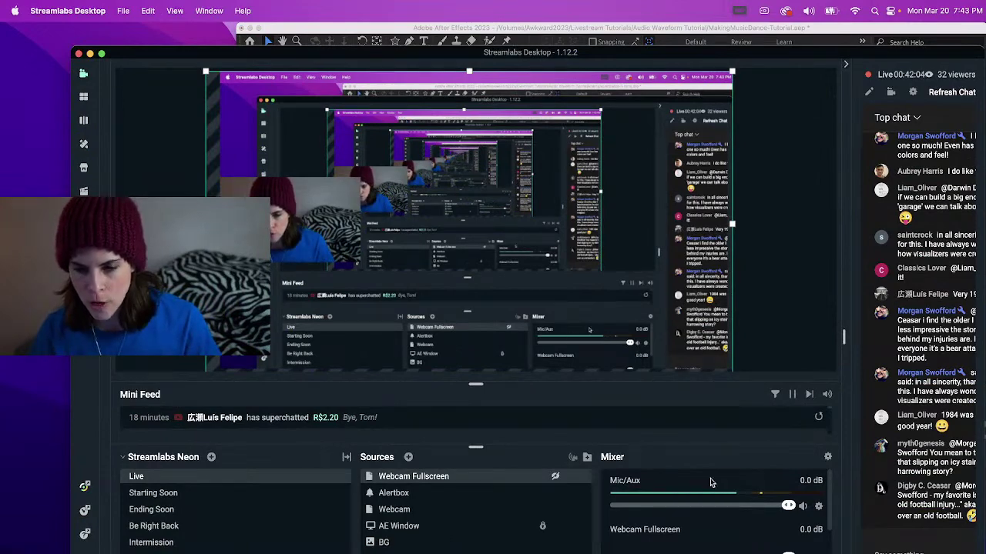
click(555, 477)
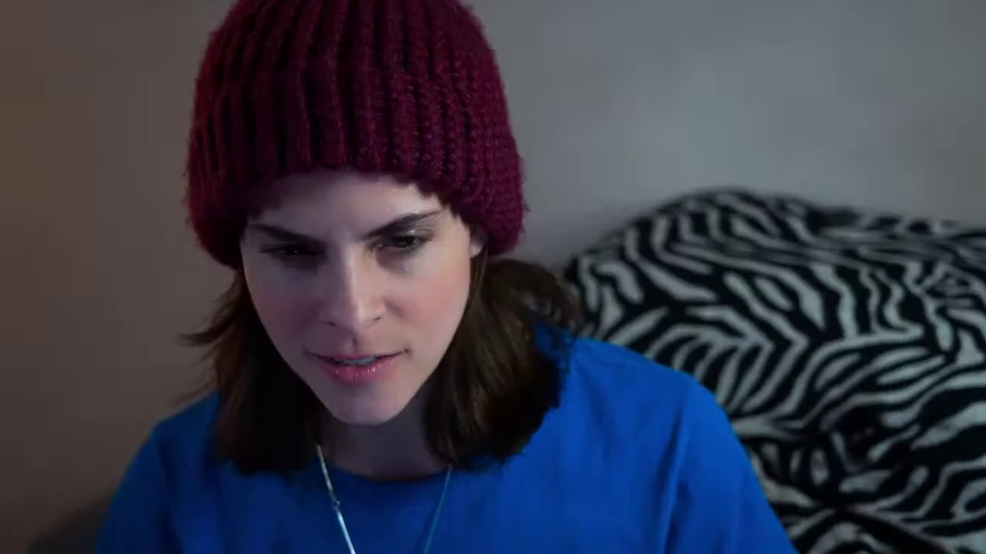